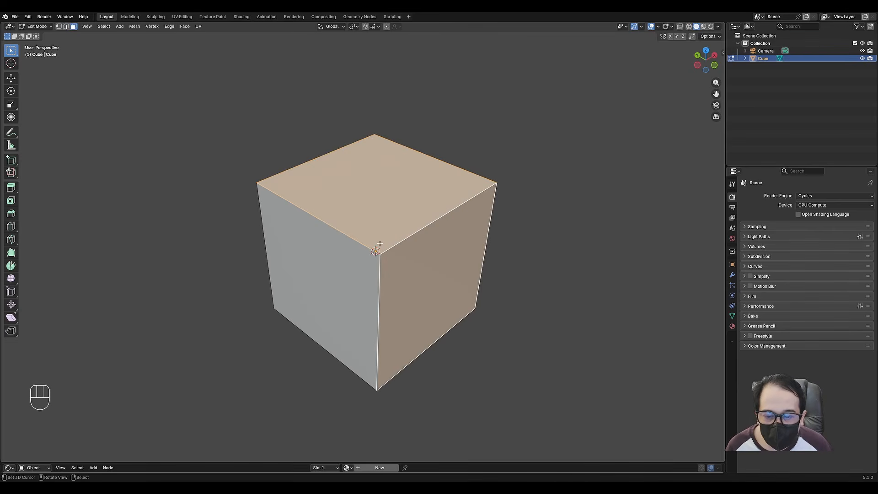
{"action": "key", "text": "Tab"}
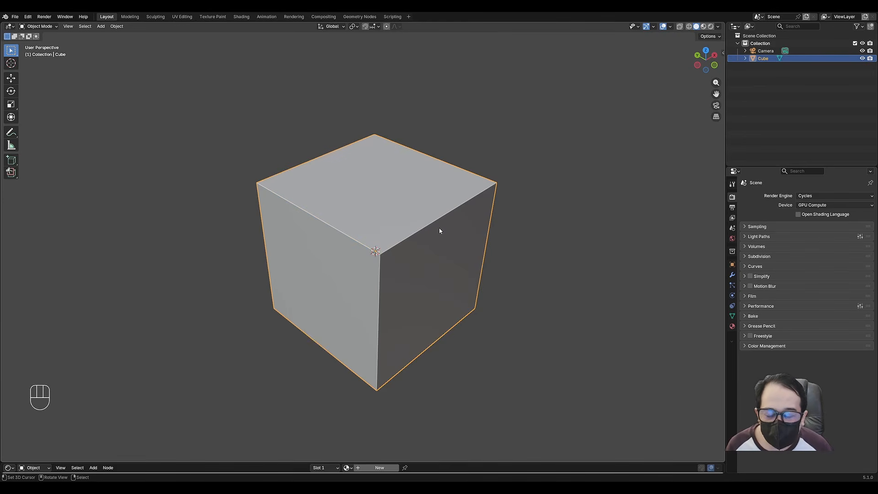
{"action": "key", "text": "Tab"}
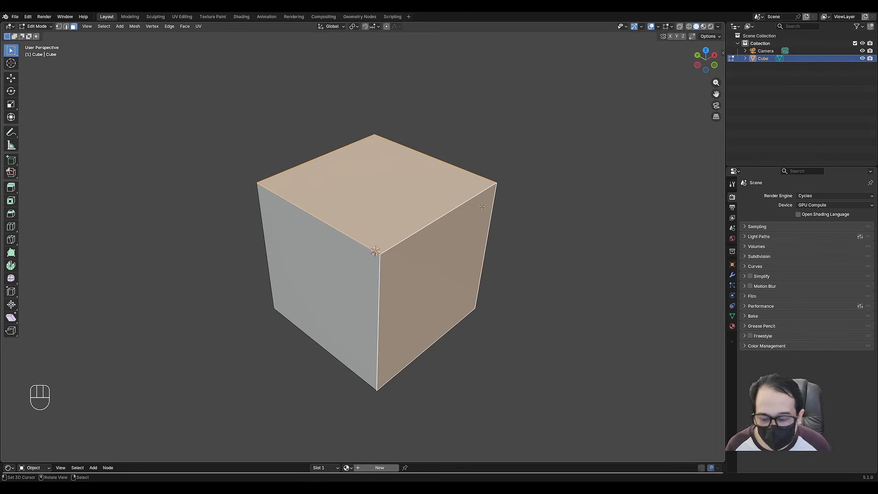
{"action": "middle_click_drag", "start_coordinate": [492, 206], "coordinate": [458, 204]}
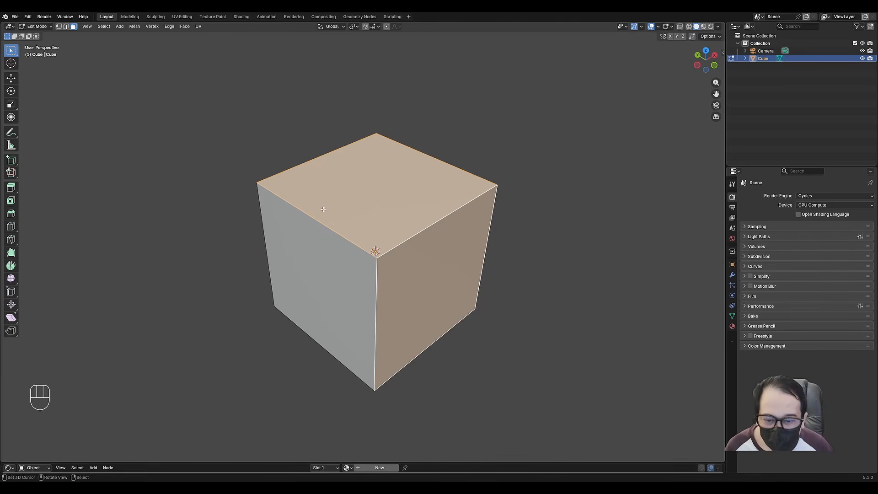
{"action": "mouse_move", "coordinate": [420, 278]}
{"action": "middle_mouse_down"}
{"action": "mouse_move", "coordinate": [353, 251]}
{"action": "mouse_move", "coordinate": [372, 245]}
{"action": "mouse_move", "coordinate": [420, 276]}
{"action": "middle_mouse_up"}
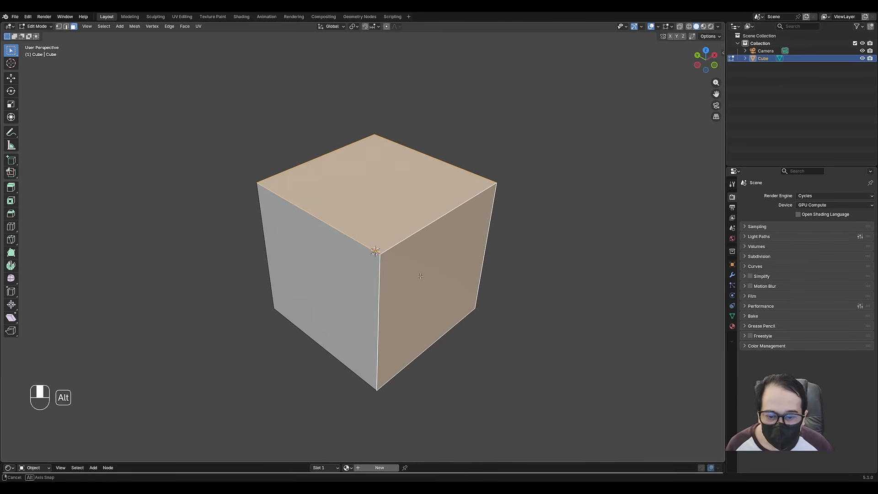
Duplicate the cube's selected faces in place, separate the copy into its own object, and select that object in Object Mode
{"action": "key", "text": "shift+d"}
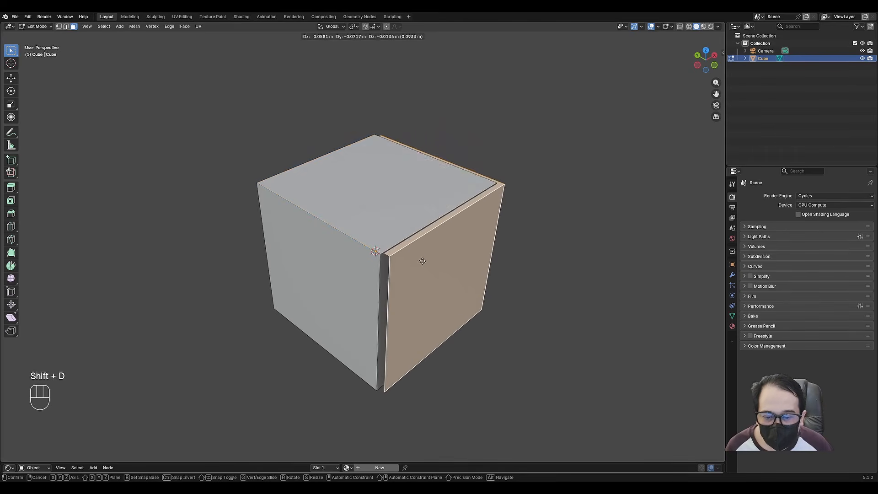
{"action": "right_click", "coordinate": [417, 258]}
{"action": "key", "text": "p"}
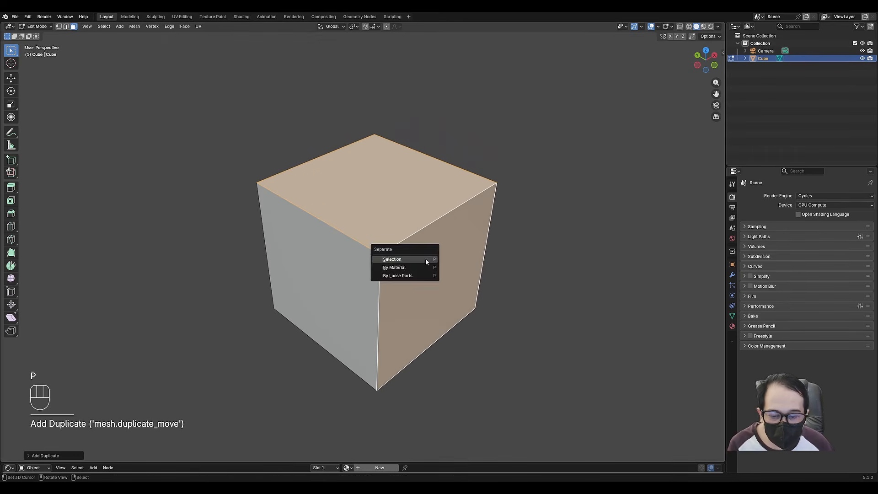
{"action": "left_click", "coordinate": [426, 258]}
{"action": "key", "text": "Tab"}
{"action": "left_click", "coordinate": [414, 218]}
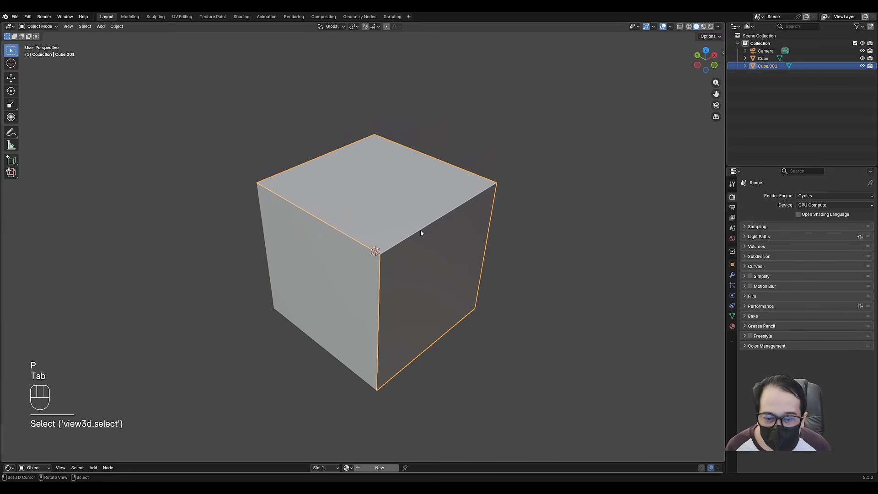
{"action": "key", "text": "g"}
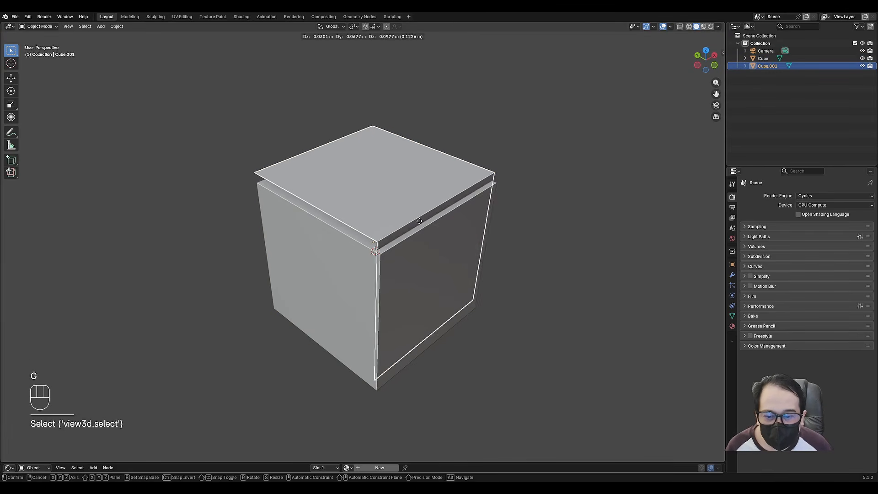
{"action": "right_click", "coordinate": [355, 242]}
{"action": "middle_click_drag", "start_coordinate": [386, 240], "coordinate": [438, 240]}
{"action": "scroll", "coordinate": [390, 242], "scroll_direction": "up", "scroll_amount": 2}
{"action": "key", "text": "Tab"}
{"action": "scroll", "coordinate": [439, 239], "scroll_direction": "down", "scroll_amount": 2}
{"action": "key", "text": "Tab"}
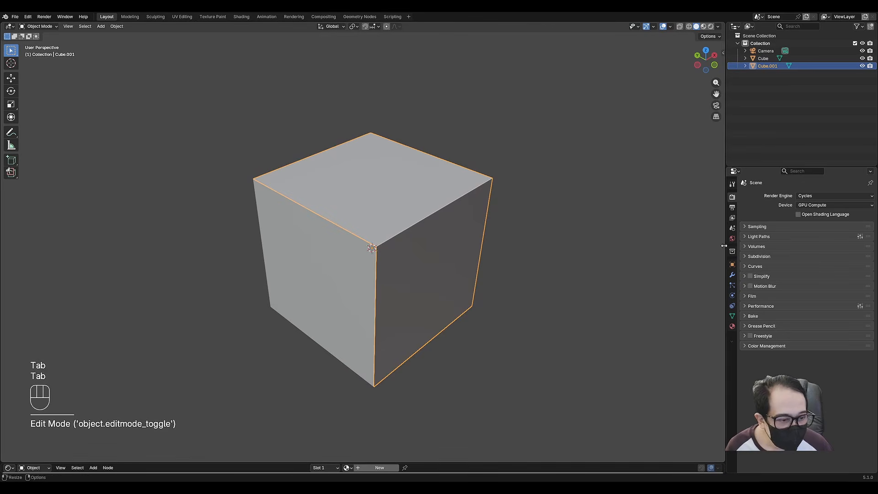
Add an Edge Split modifier to the separated face object
{"action": "left_click", "coordinate": [732, 275]}
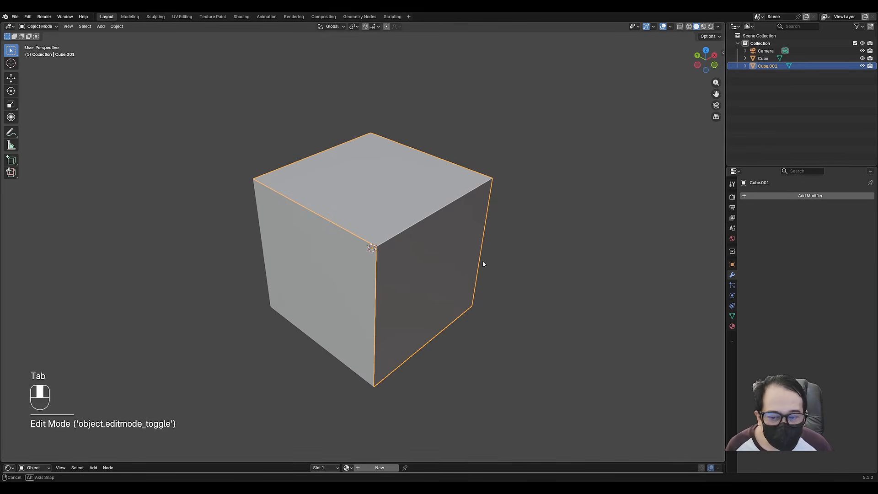
{"action": "middle_click_drag", "start_coordinate": [483, 262], "coordinate": [485, 264]}
{"action": "scroll", "coordinate": [485, 265], "scroll_direction": "up", "scroll_amount": 1}
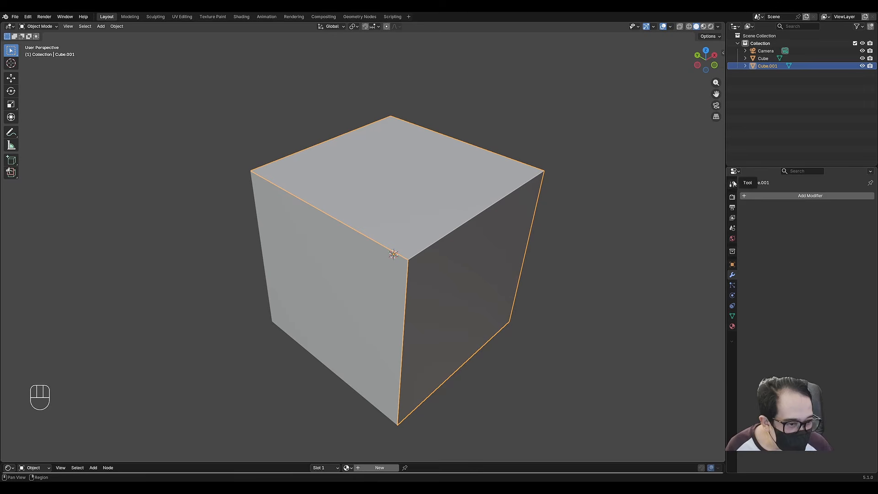
{"action": "left_click", "coordinate": [776, 197]}
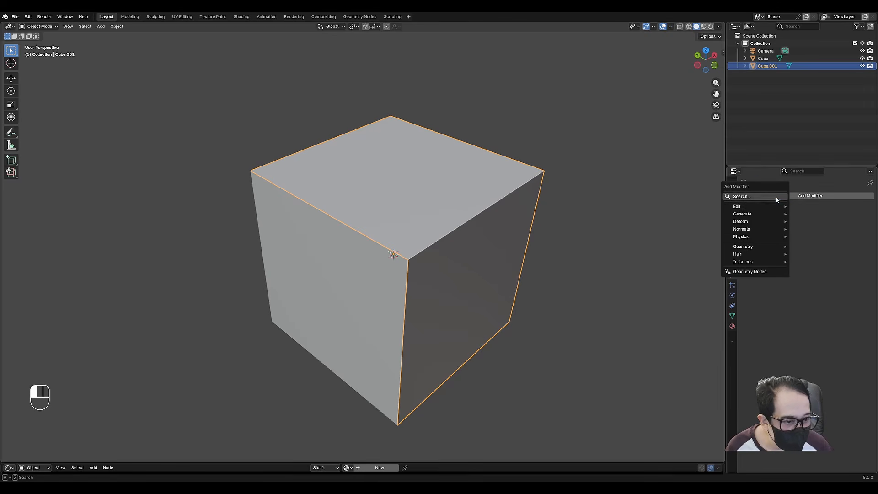
{"action": "mouse_move", "coordinate": [762, 214]}
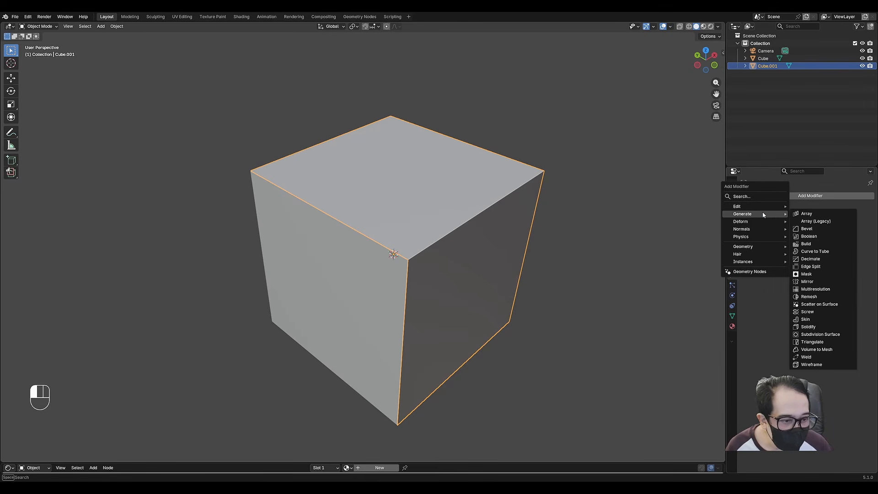
{"action": "left_click", "coordinate": [809, 269]}
{"action": "scroll", "coordinate": [521, 284], "scroll_direction": "down", "scroll_amount": 2}
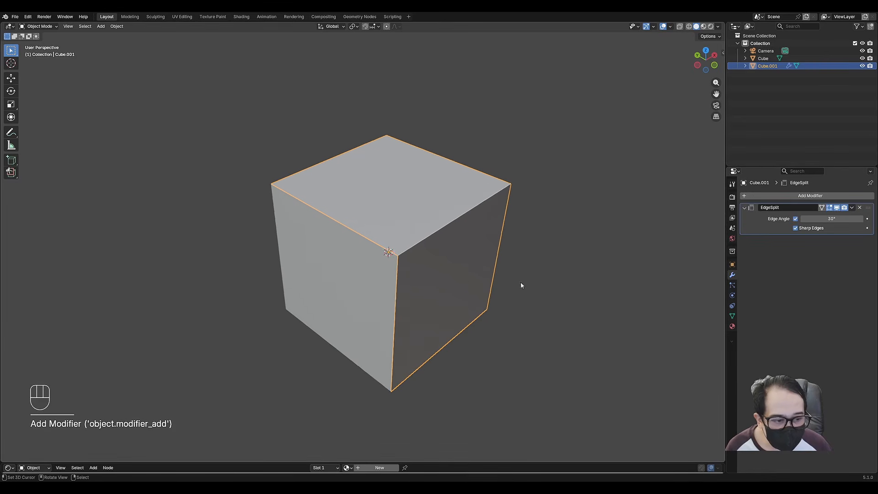
Add a vertical loop cut near the shell's front corner, continuing over the top face, and a horizontal loop cut across the side face
{"action": "middle_click_drag", "start_coordinate": [407, 293], "coordinate": [366, 257], "text": "shift"}
{"action": "scroll", "coordinate": [399, 275], "scroll_direction": "up", "scroll_amount": 2}
{"action": "key", "text": "Tab"}
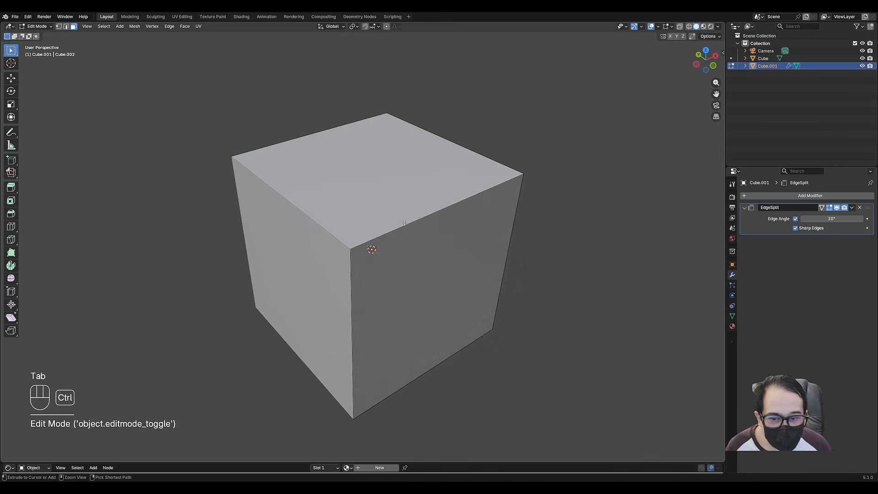
{"action": "key", "text": "ctrl+r"}
{"action": "key", "text": "ctrl+r"}
{"action": "left_click", "coordinate": [387, 259]}
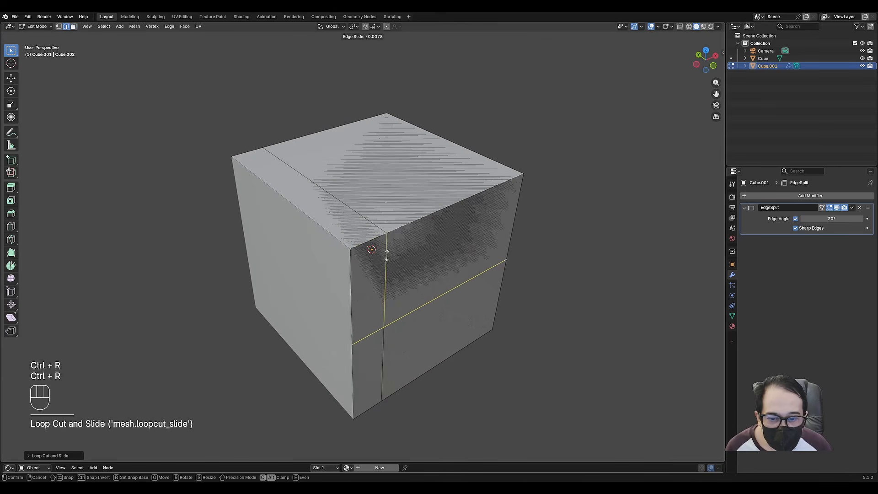
{"action": "left_click", "coordinate": [387, 251]}
{"action": "key", "text": "ctrl+r"}
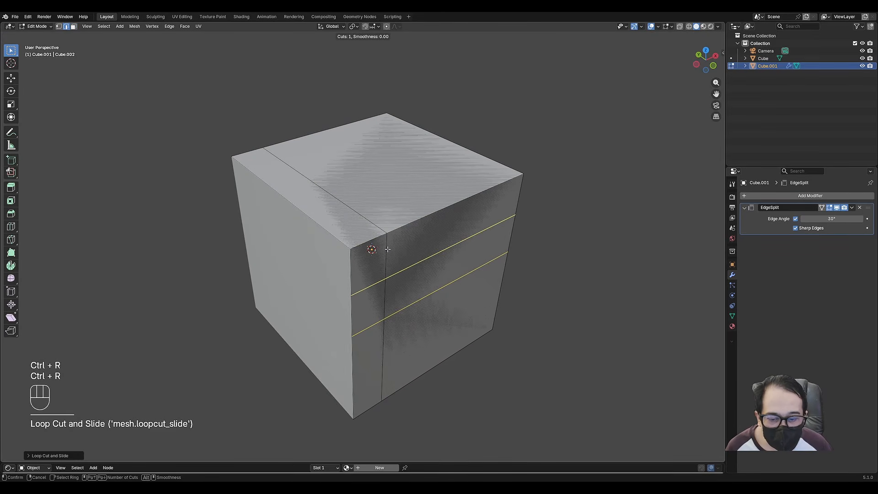
{"action": "right_click", "coordinate": [388, 250]}
Add a second vertical loop cut close beside the first, running over the side and top faces
{"action": "key", "text": "ctrl+r"}
{"action": "left_click", "coordinate": [462, 223]}
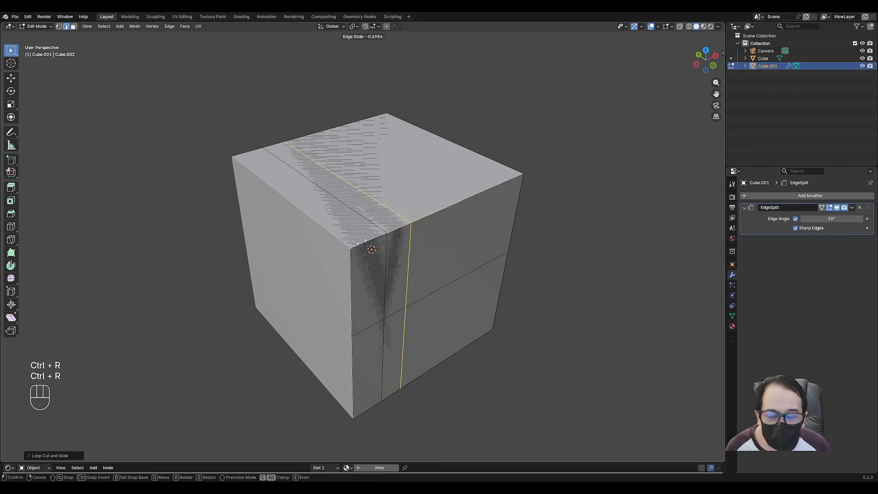
{"action": "left_click", "coordinate": [431, 244]}
Mark Sharp the full outer vertical loop, the upper part of the inner one, and the horizontal edges inward from the outer loop
{"action": "middle_click_drag", "start_coordinate": [432, 244], "coordinate": [404, 239]}
{"action": "right_click", "coordinate": [320, 194]}
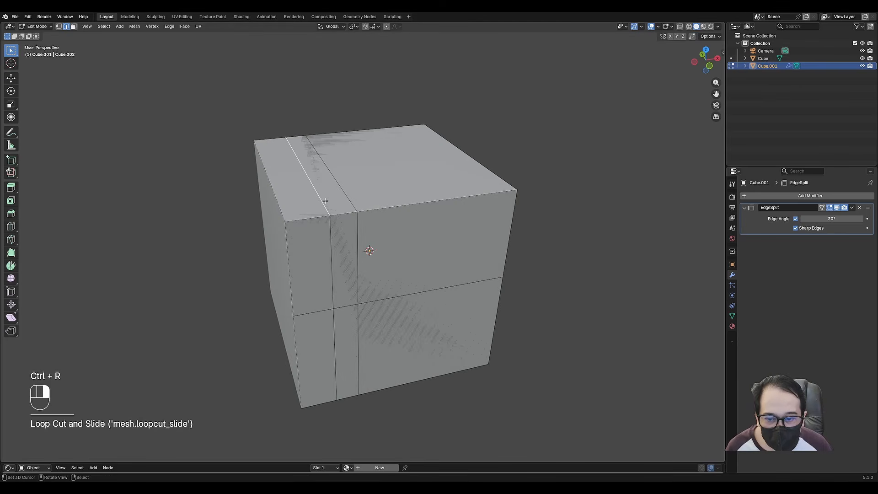
{"action": "right_click", "coordinate": [337, 321], "text": "ctrl"}
{"action": "right_click", "coordinate": [347, 308], "text": "shift"}
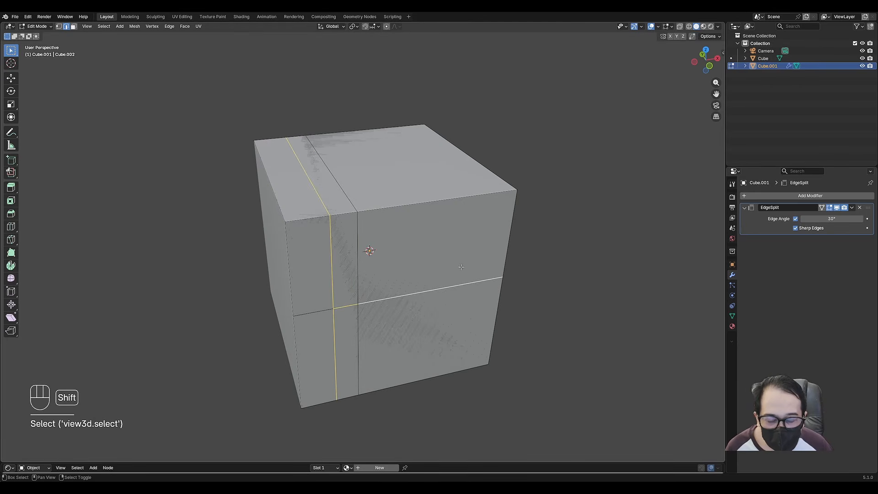
{"action": "key", "text": "ctrl+e"}
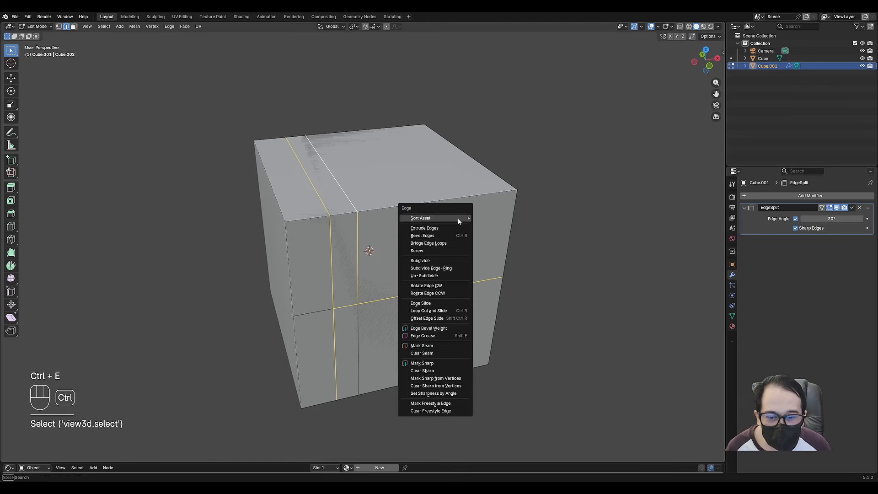
{"action": "left_click", "coordinate": [444, 364]}
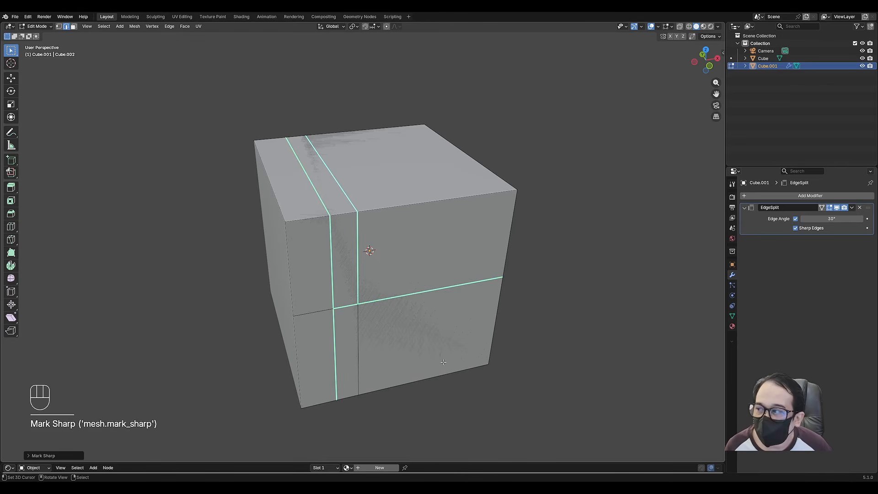
{"action": "key", "text": "alt+a"}
{"action": "key", "text": "Tab"}
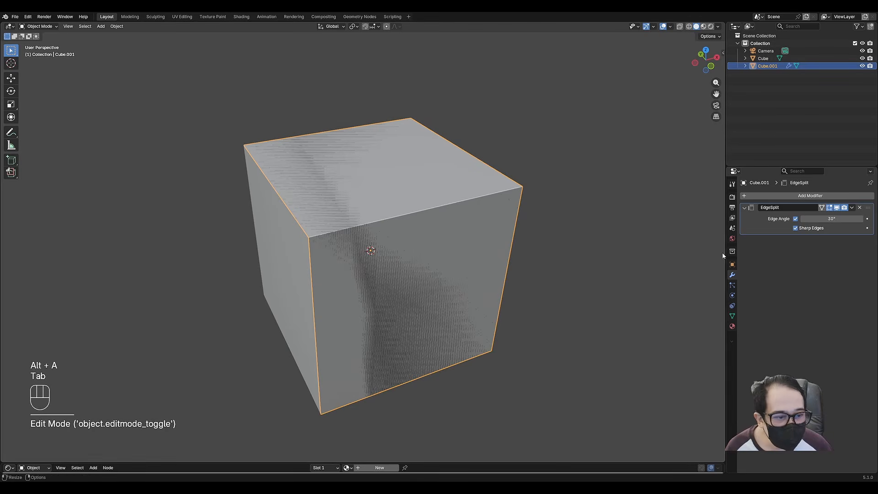
Disable Edge Angle in the Edge Split modifier, keeping Sharp Edges enabled
{"action": "left_click", "coordinate": [794, 222]}
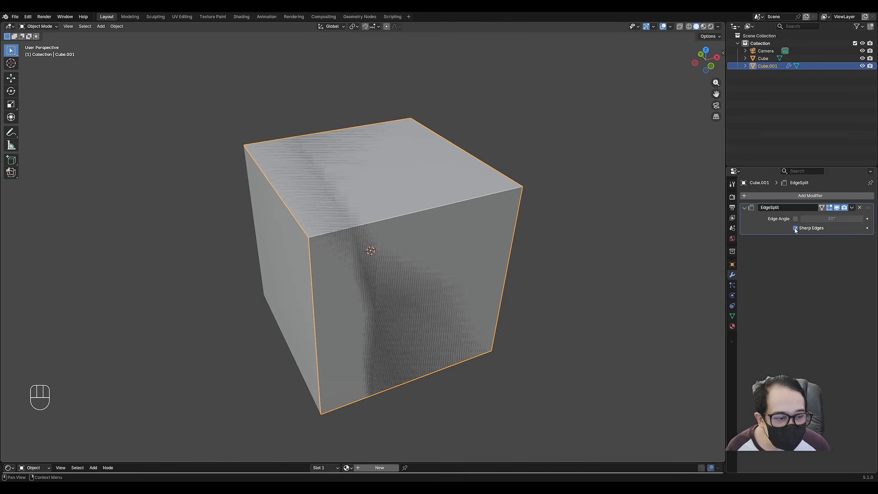
{"action": "key", "text": "Tab"}
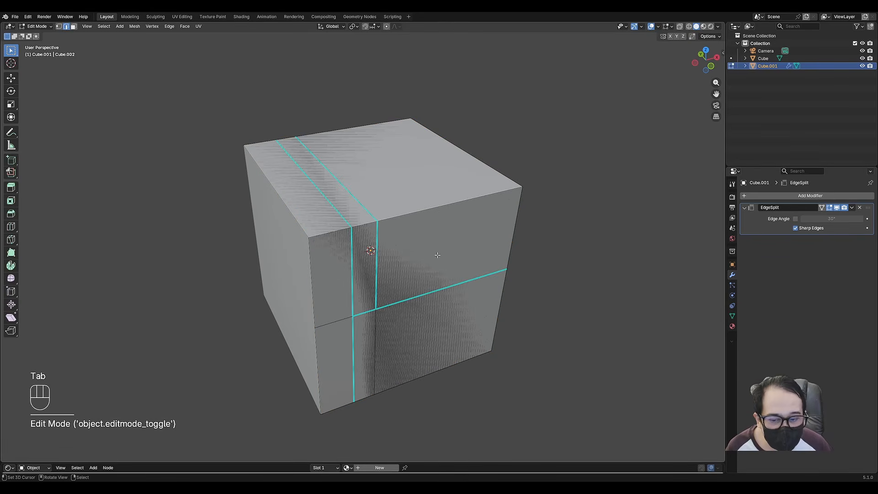
{"action": "key", "text": "Tab"}
Add a Solidify modifier after the Edge Split modifier on the face object
{"action": "left_click", "coordinate": [778, 197]}
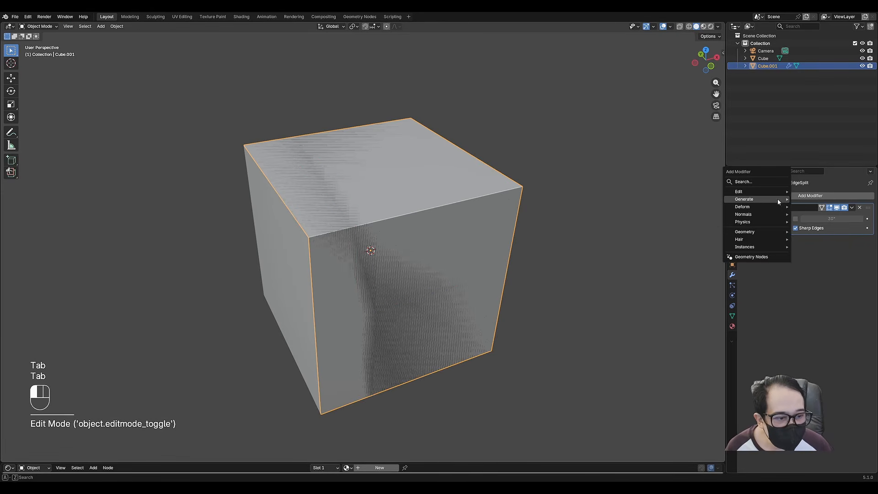
{"action": "mouse_move", "coordinate": [776, 201]}
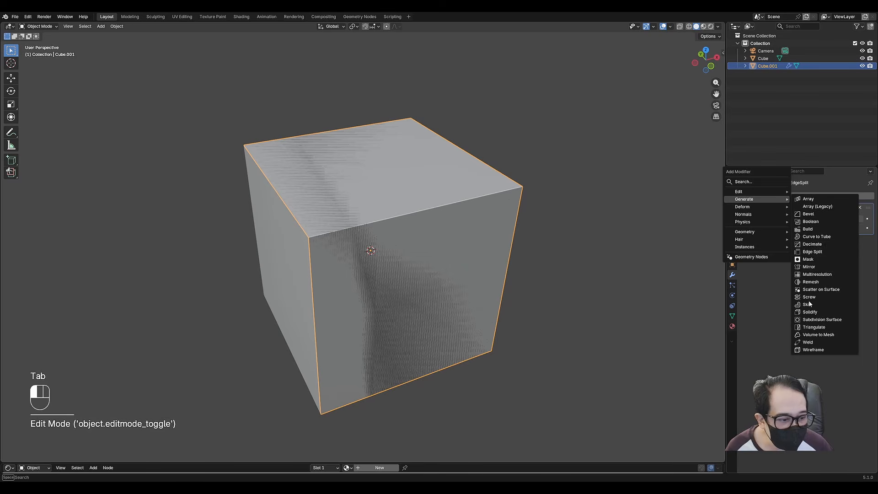
{"action": "left_click", "coordinate": [810, 312]}
{"action": "middle_click_drag", "start_coordinate": [563, 277], "coordinate": [526, 288]}
Set the Solidify thickness to 0.051 m and its offset to 0
{"action": "mouse_move", "coordinate": [819, 259]}
{"action": "left_mouse_down"}
{"action": "mouse_move", "coordinate": [846, 260]}
{"action": "mouse_move", "coordinate": [824, 260]}
{"action": "mouse_move", "coordinate": [829, 269]}
{"action": "left_mouse_up"}
{"action": "left_click", "coordinate": [826, 270]}
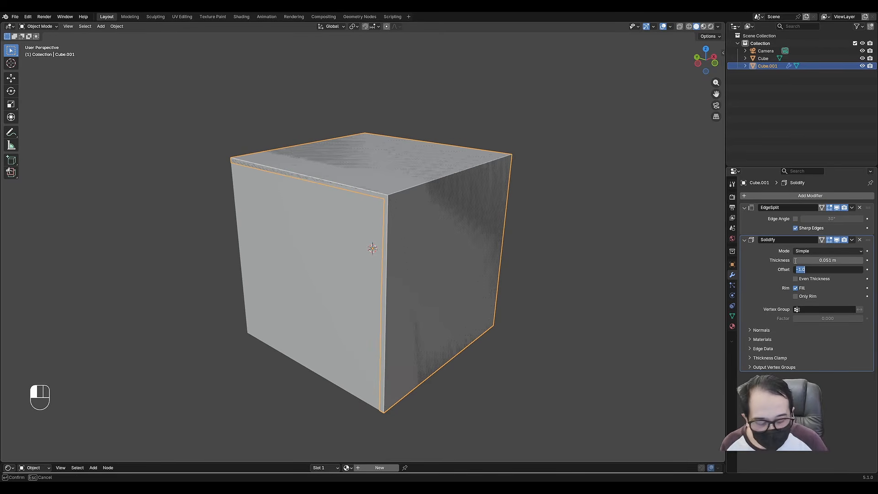
{"action": "type", "text": "0"}
{"action": "key", "text": "Return"}
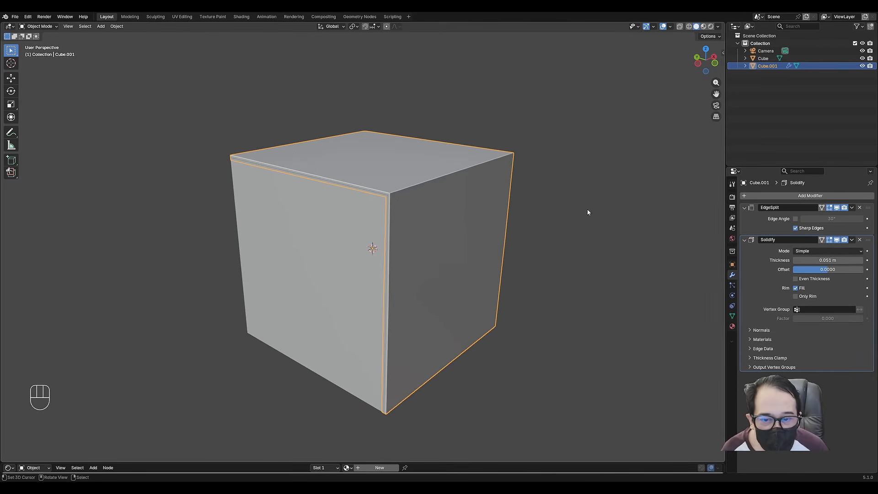
Increase the Solidify thickness to 0.09 m, checking the shell's rim at the cube corner
{"action": "middle_click_drag", "start_coordinate": [588, 211], "coordinate": [556, 246]}
{"action": "scroll", "coordinate": [557, 245], "scroll_direction": "up", "scroll_amount": 3}
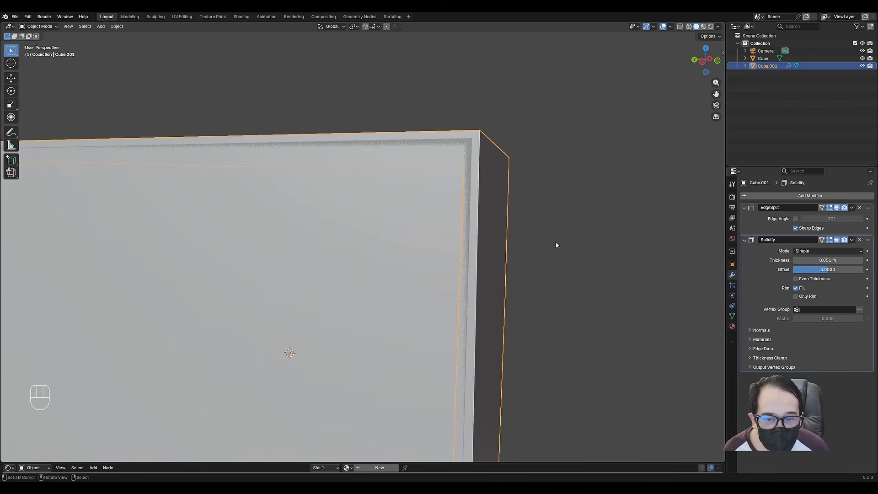
{"action": "mouse_move", "coordinate": [802, 260]}
{"action": "left_mouse_down"}
{"action": "mouse_move", "coordinate": [855, 260]}
{"action": "mouse_move", "coordinate": [819, 261]}
{"action": "left_mouse_up"}
{"action": "middle_click_drag", "start_coordinate": [519, 239], "coordinate": [569, 246]}
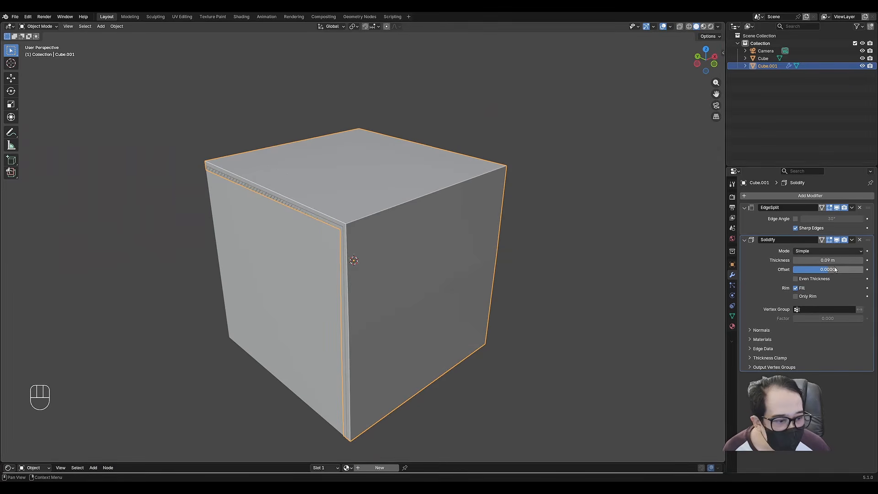
Inspect the shell's rim up close and set the Solidify offset to 1
{"action": "middle_click_drag", "start_coordinate": [453, 275], "coordinate": [478, 276]}
{"action": "scroll", "coordinate": [402, 273], "scroll_direction": "up", "scroll_amount": 6}
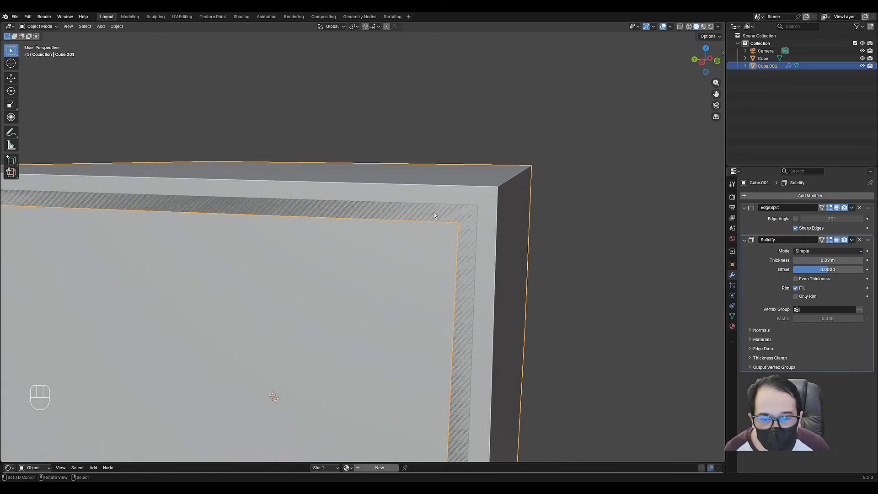
{"action": "middle_click_drag", "start_coordinate": [459, 227], "coordinate": [464, 223]}
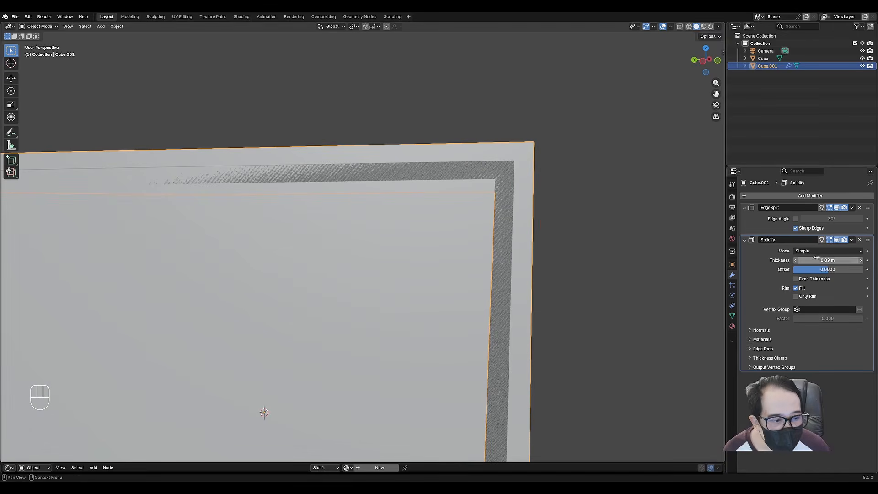
{"action": "left_click", "coordinate": [827, 270]}
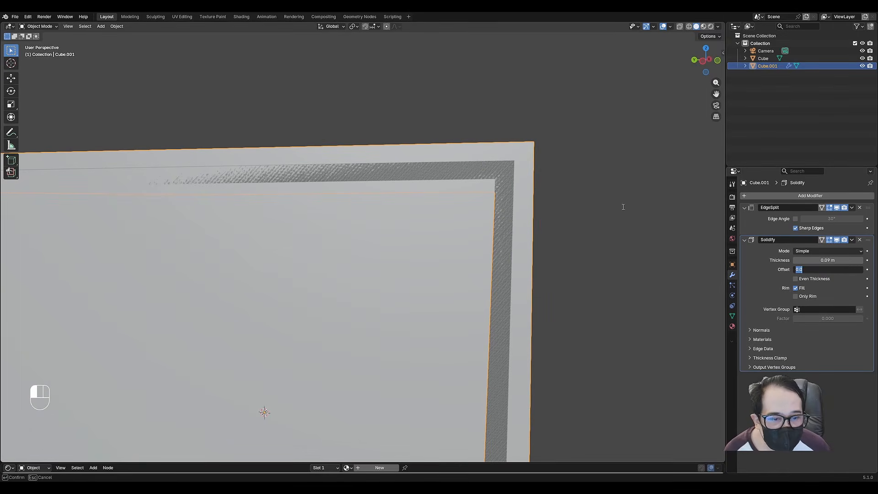
{"action": "type", "text": "1"}
{"action": "key", "text": "Return"}
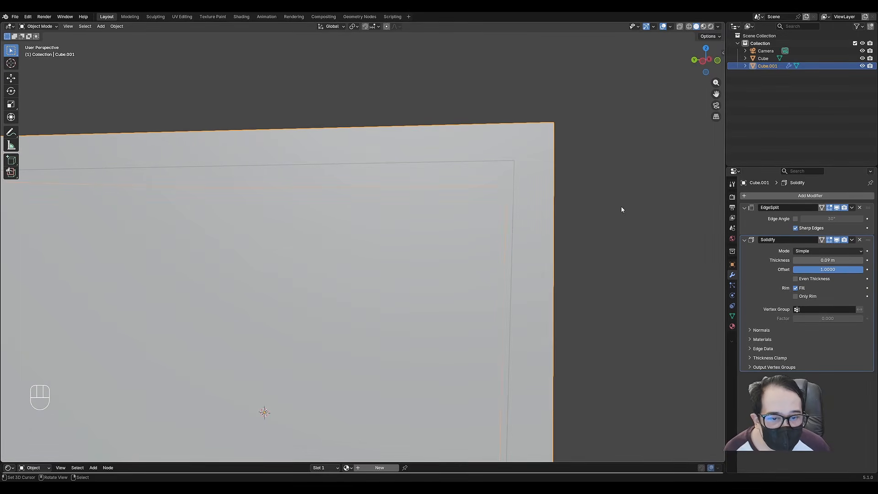
Try the Solidify offset at -1 and at 0 on the face object's shell
{"action": "left_click", "coordinate": [815, 269]}
{"action": "type", "text": "-1"}
{"action": "key", "text": "Return"}
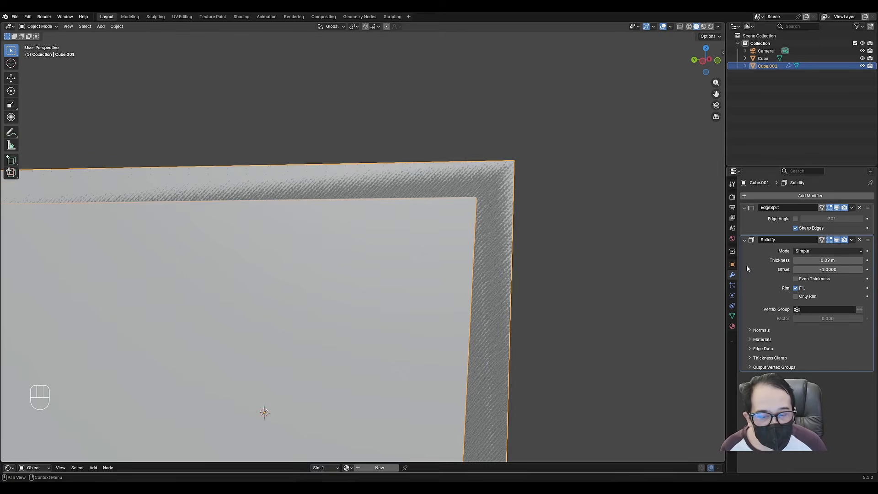
{"action": "left_click", "coordinate": [826, 270]}
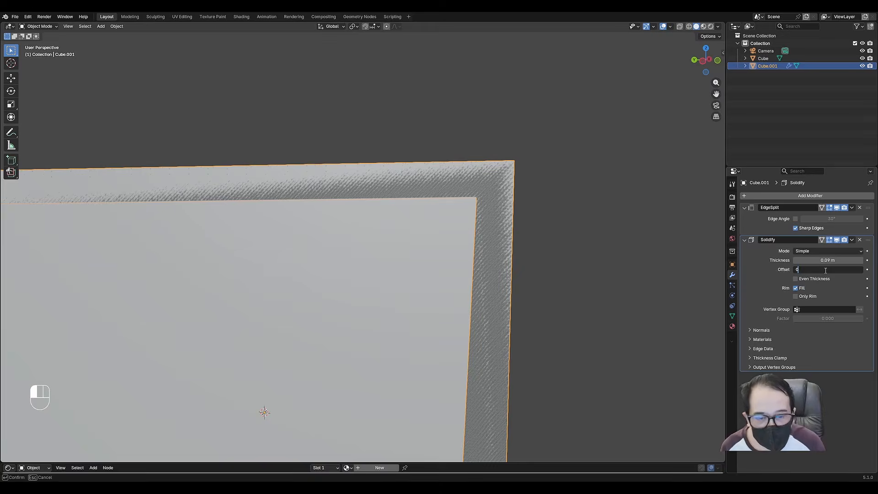
{"action": "key", "text": "Return"}
Reduce the Solidify thickness to 0.022 m and set its offset to 1
{"action": "left_click_drag", "start_coordinate": [828, 260], "coordinate": [810, 260]}
{"action": "type", "text": "1"}
{"action": "key", "text": "Return"}
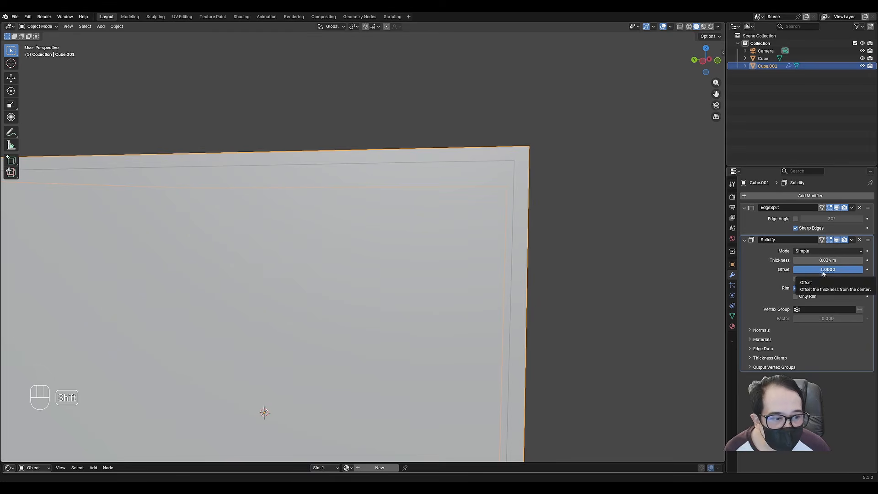
{"action": "mouse_move", "coordinate": [820, 259]}
{"action": "left_mouse_down"}
{"action": "mouse_move", "coordinate": [830, 260]}
{"action": "mouse_move", "coordinate": [821, 261]}
{"action": "left_mouse_up"}
Add a Bevel modifier after the Solidify modifier on the panel object
{"action": "scroll", "coordinate": [453, 197], "scroll_direction": "down", "scroll_amount": 8}
{"action": "middle_click_drag", "start_coordinate": [453, 198], "coordinate": [377, 235]}
{"action": "key", "text": "Tab"}
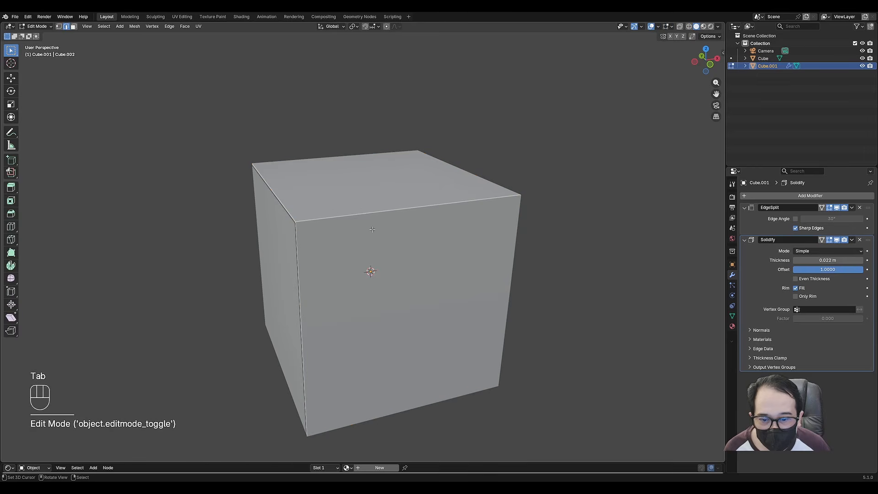
{"action": "key", "text": "Tab"}
{"action": "middle_click_drag", "start_coordinate": [503, 250], "coordinate": [594, 247]}
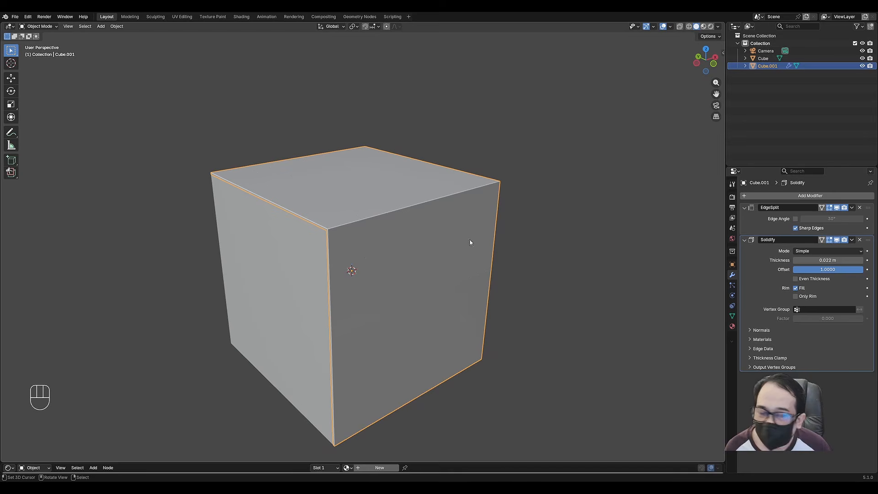
{"action": "left_click", "coordinate": [768, 195]}
{"action": "mouse_move", "coordinate": [768, 198]}
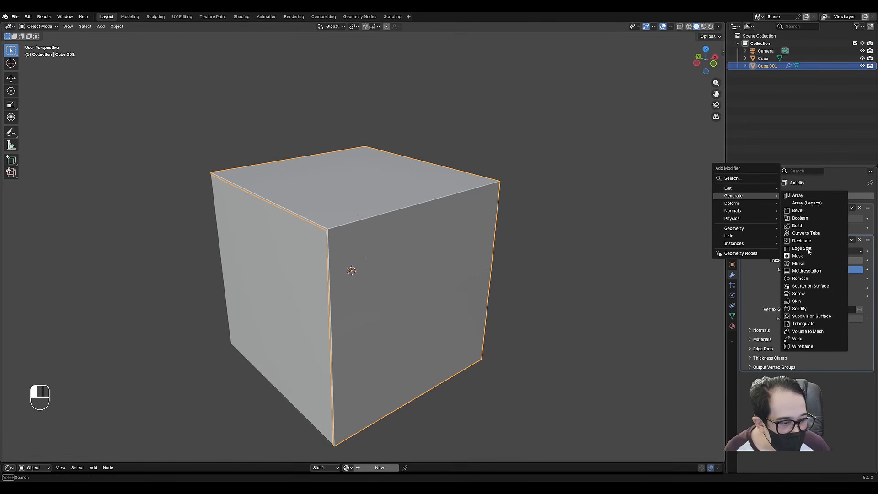
{"action": "left_click", "coordinate": [797, 211]}
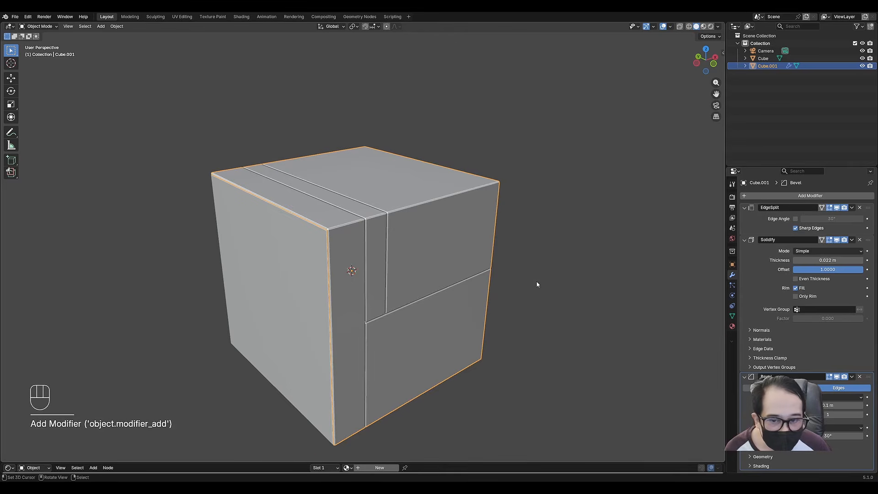
Expand the Bevel modifier's shading options, turn on Harden Normals, and examine the bevelled panel corners up close
{"action": "middle_click_drag", "start_coordinate": [537, 286], "coordinate": [378, 274]}
{"action": "scroll", "coordinate": [505, 289], "scroll_direction": "down", "scroll_amount": 2}
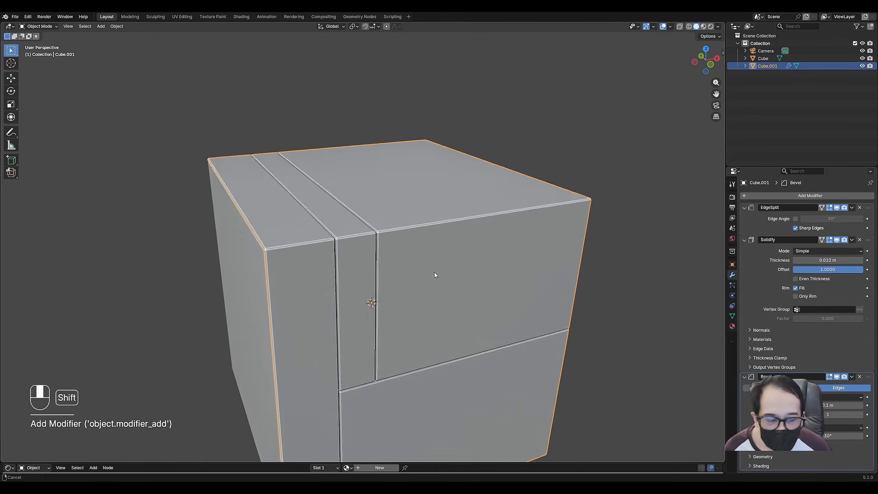
{"action": "scroll", "coordinate": [378, 275], "scroll_direction": "down", "scroll_amount": 4}
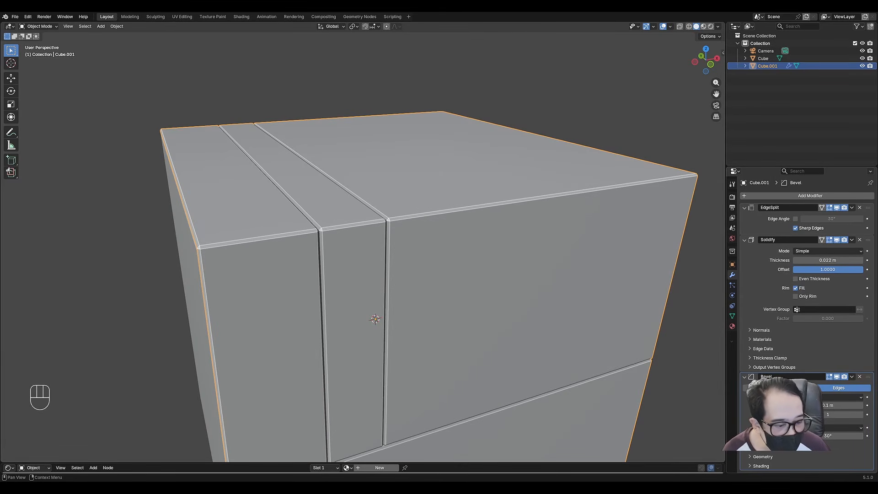
{"action": "left_click", "coordinate": [750, 466]}
{"action": "scroll", "coordinate": [750, 466], "scroll_direction": "down", "scroll_amount": 3}
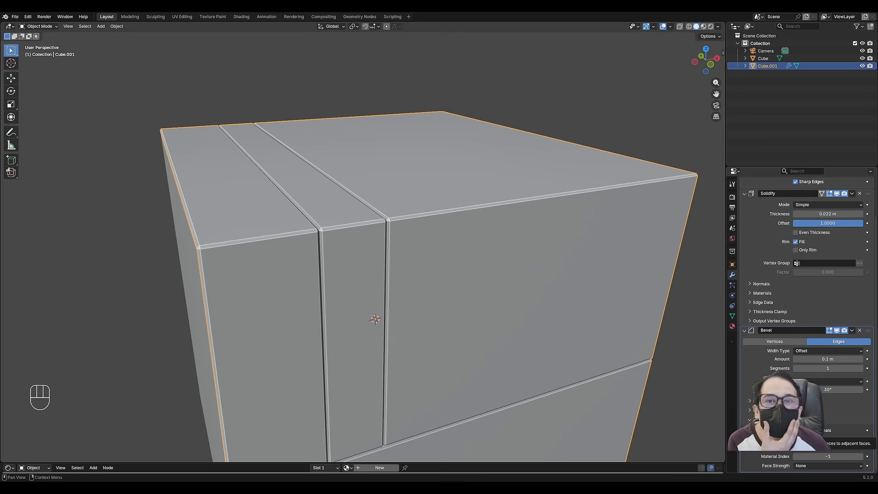
{"action": "middle_click_drag", "start_coordinate": [409, 347], "coordinate": [426, 369]}
{"action": "middle_click_drag", "start_coordinate": [379, 323], "coordinate": [438, 320]}
{"action": "scroll", "coordinate": [456, 269], "scroll_direction": "up", "scroll_amount": 5}
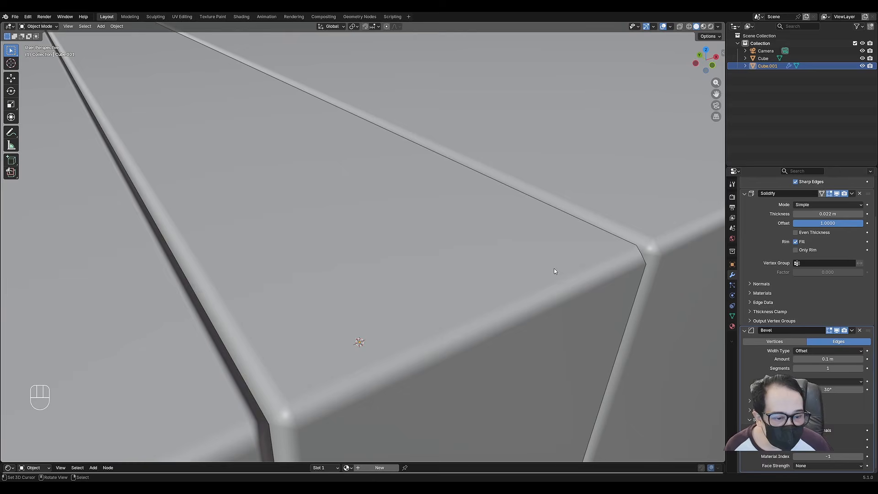
{"action": "scroll", "coordinate": [553, 270], "scroll_direction": "down", "scroll_amount": 5}
{"action": "middle_click_drag", "start_coordinate": [555, 255], "coordinate": [521, 270]}
{"action": "scroll", "coordinate": [517, 270], "scroll_direction": "down", "scroll_amount": 5}
{"action": "scroll", "coordinate": [515, 270], "scroll_direction": "up", "scroll_amount": 6}
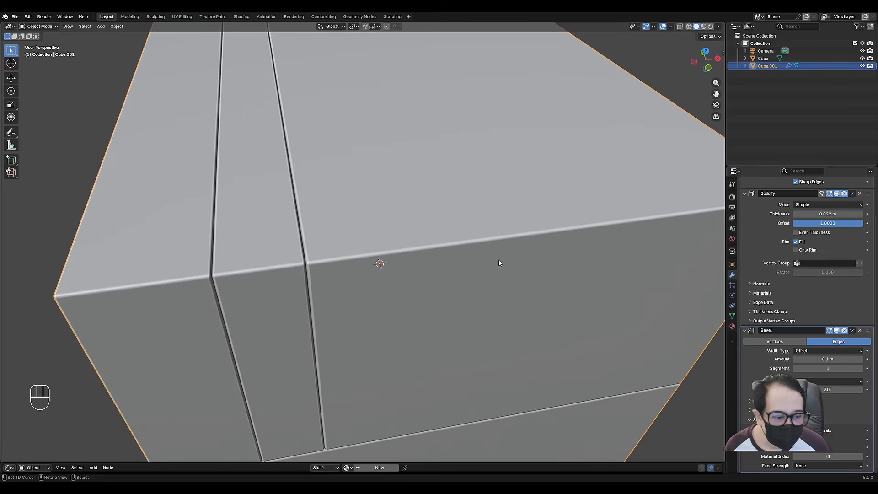
Turn off Harden Normals and set the Bevel segments to 3, checking the rounded panel edges
{"action": "left_click", "coordinate": [797, 431]}
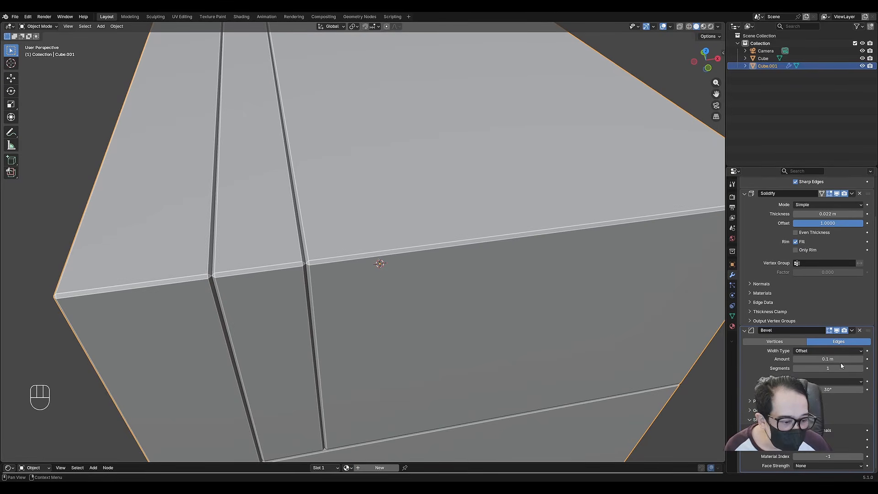
{"action": "scroll", "coordinate": [837, 367], "scroll_direction": "up", "scroll_amount": 2, "text": "ctrl"}
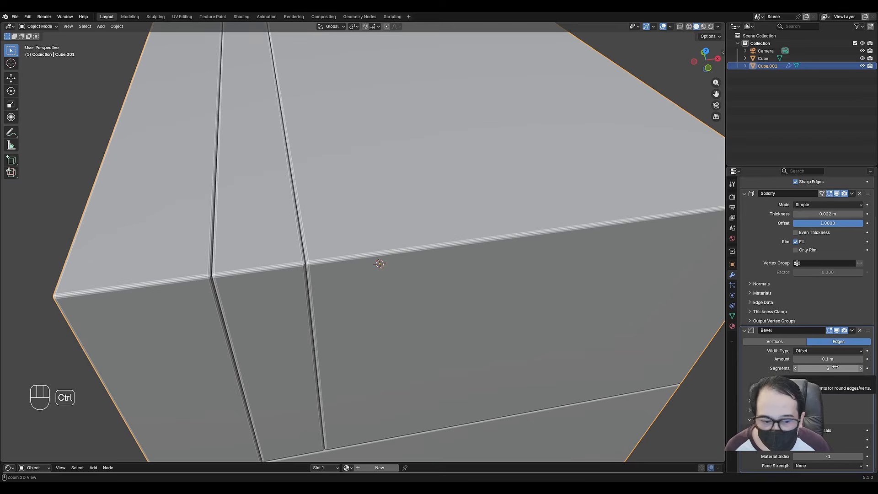
{"action": "scroll", "coordinate": [572, 297], "scroll_direction": "down", "scroll_amount": 4}
{"action": "middle_click_drag", "start_coordinate": [572, 297], "coordinate": [569, 343]}
{"action": "scroll", "coordinate": [569, 343], "scroll_direction": "up", "scroll_amount": 2}
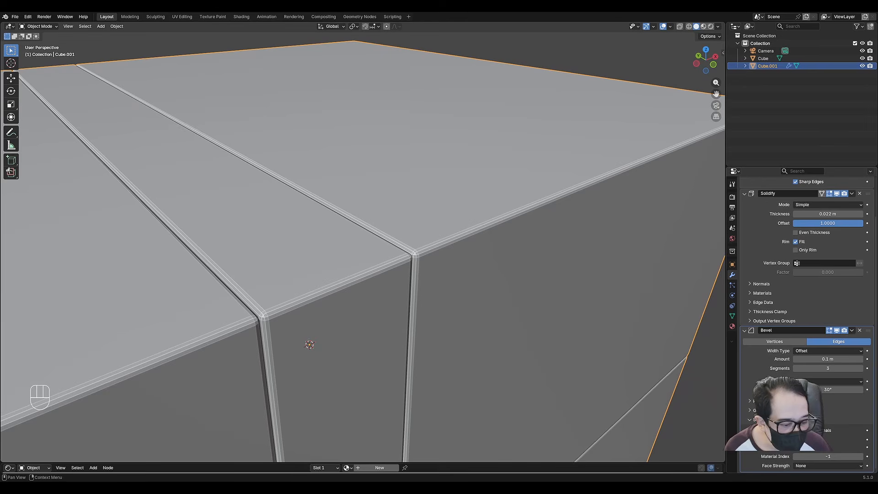
Reduce the Bevel to 1 segment and apply the Edge Split, Solidify and Bevel modifiers
{"action": "left_click_drag", "start_coordinate": [818, 368], "coordinate": [801, 368], "text": "ctrl"}
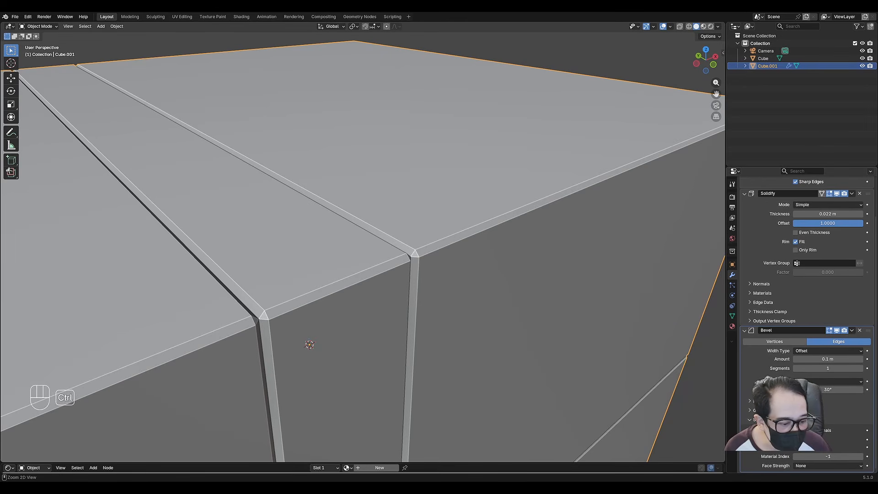
{"action": "scroll", "coordinate": [529, 308], "scroll_direction": "down", "scroll_amount": 5}
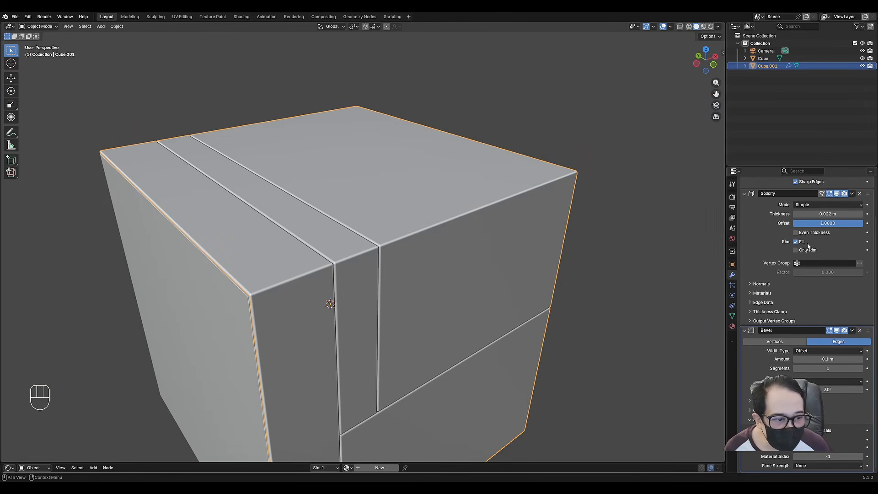
{"action": "key", "text": "ctrl+a"}
{"action": "key", "text": "ctrl+a"}
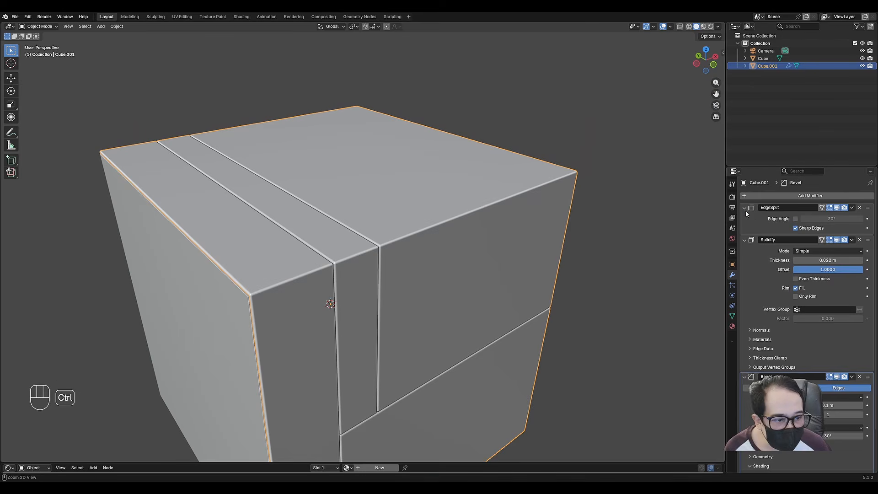
{"action": "key", "text": "ctrl+a"}
Try a lengthwise loop cut through the middle of the narrow strip panel on the applied mesh
{"action": "key", "text": "Tab"}
{"action": "middle_click_drag", "start_coordinate": [448, 256], "coordinate": [479, 248]}
{"action": "key", "text": "alt+a"}
{"action": "scroll", "coordinate": [479, 248], "scroll_direction": "up", "scroll_amount": 3}
{"action": "key", "text": "ctrl+r"}
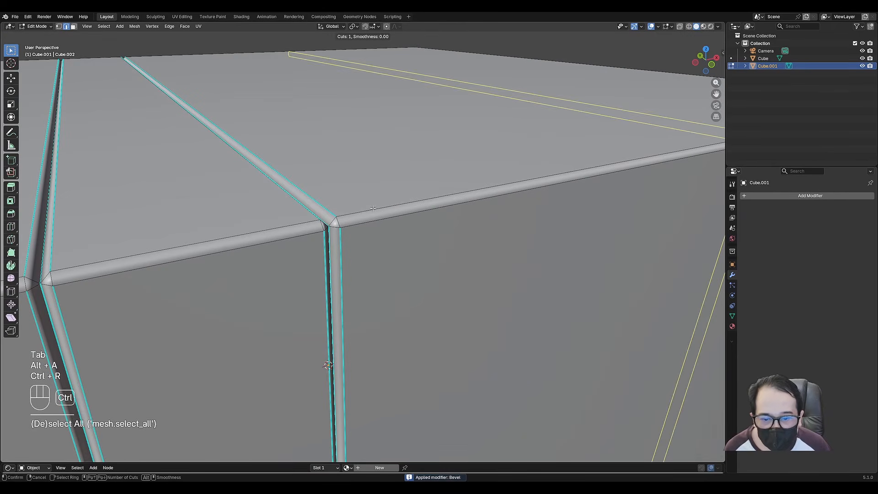
{"action": "key", "text": "ctrl+r"}
{"action": "left_click", "coordinate": [204, 274]}
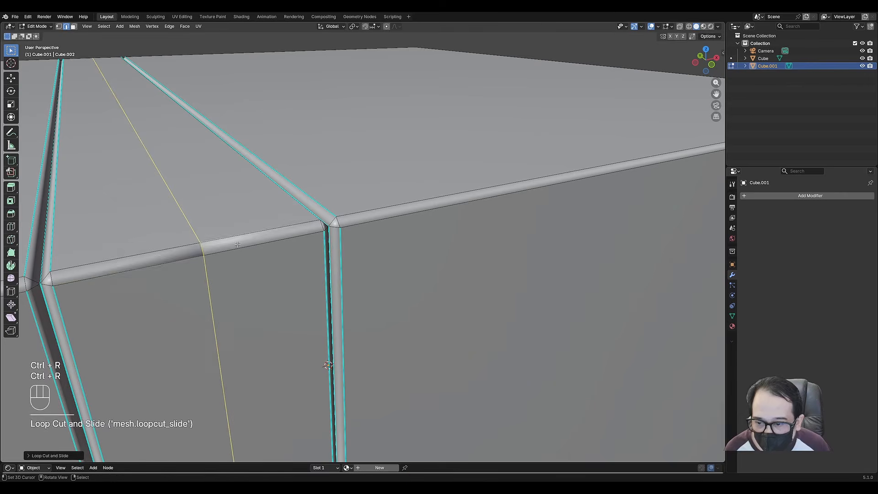
{"action": "scroll", "coordinate": [268, 268], "scroll_direction": "down", "scroll_amount": 3}
{"action": "middle_click_drag", "start_coordinate": [269, 267], "coordinate": [413, 247]}
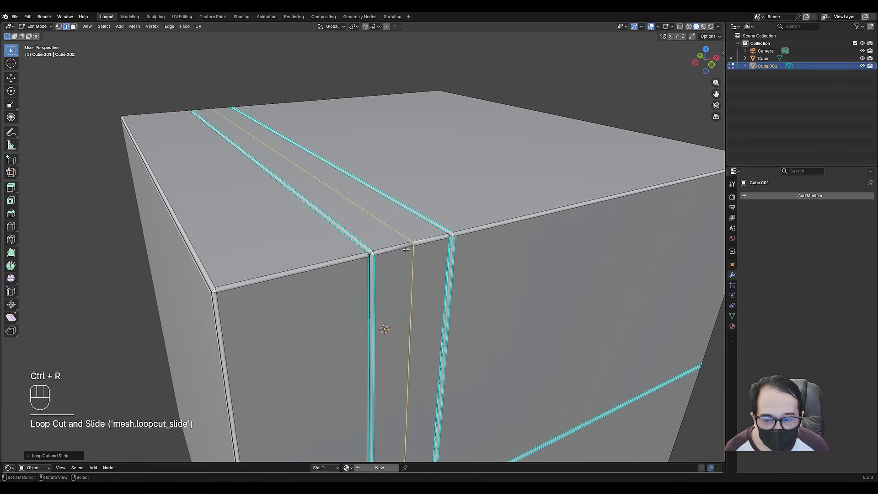
{"action": "scroll", "coordinate": [403, 250], "scroll_direction": "up", "scroll_amount": 5}
Undo the strip's loop cut and the applying of the modifiers
{"action": "key", "text": "ctrl+z"}
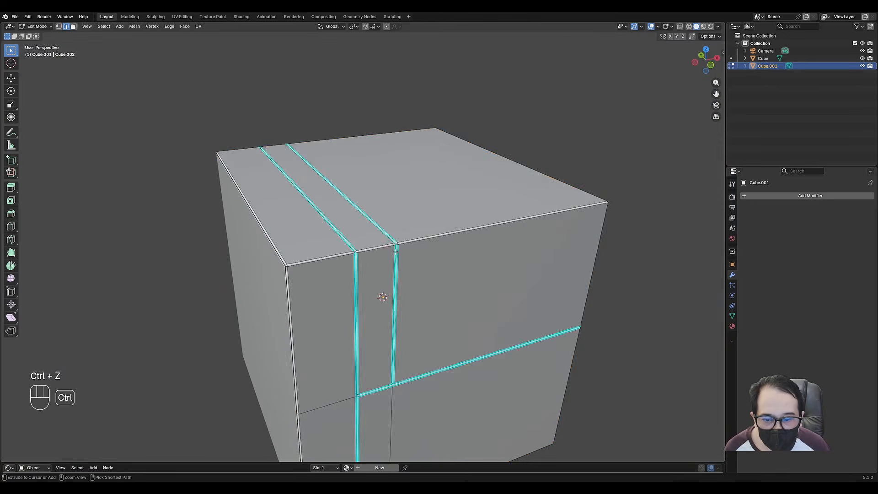
{"action": "key", "text": "ctrl+z"}
{"action": "key", "text": "ctrl+z"}
{"action": "key", "text": "ctrl+z"}
{"action": "key", "text": "ctrl+z"}
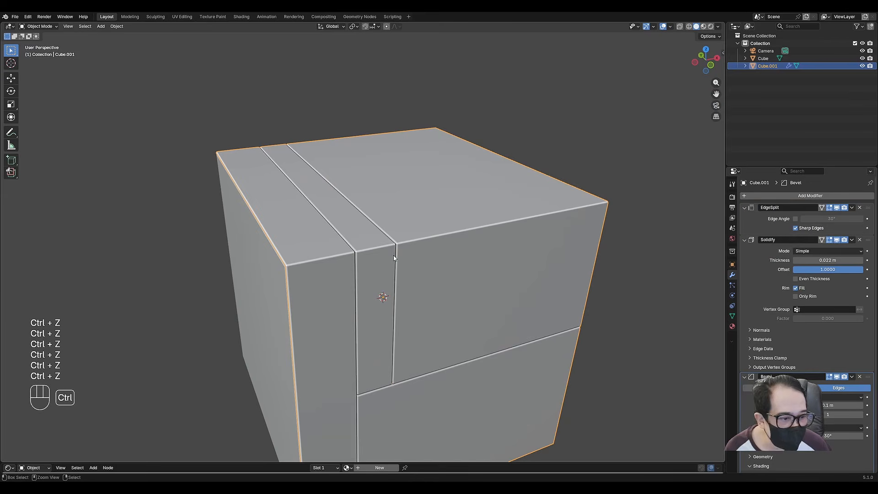
{"action": "key", "text": "ctrl+z"}
{"action": "key", "text": "ctrl+z"}
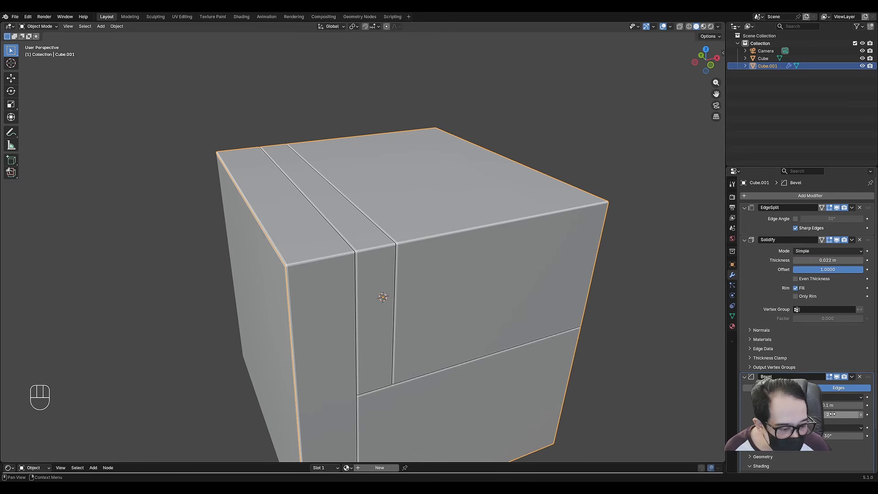
Set the Bevel modifier to 1 segment and turn on Harden Normals
{"action": "scroll", "coordinate": [757, 452], "scroll_direction": "down", "scroll_amount": 3}
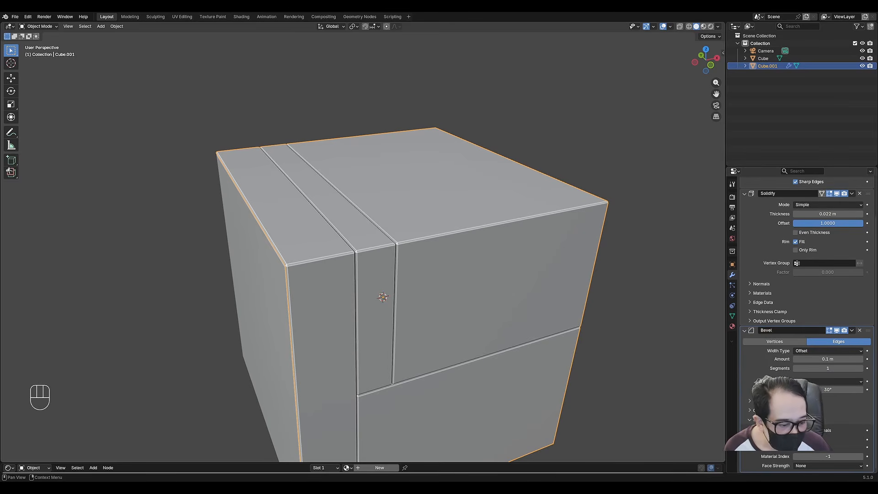
{"action": "left_click", "coordinate": [796, 430]}
{"action": "middle_click_drag", "start_coordinate": [446, 247], "coordinate": [448, 257]}
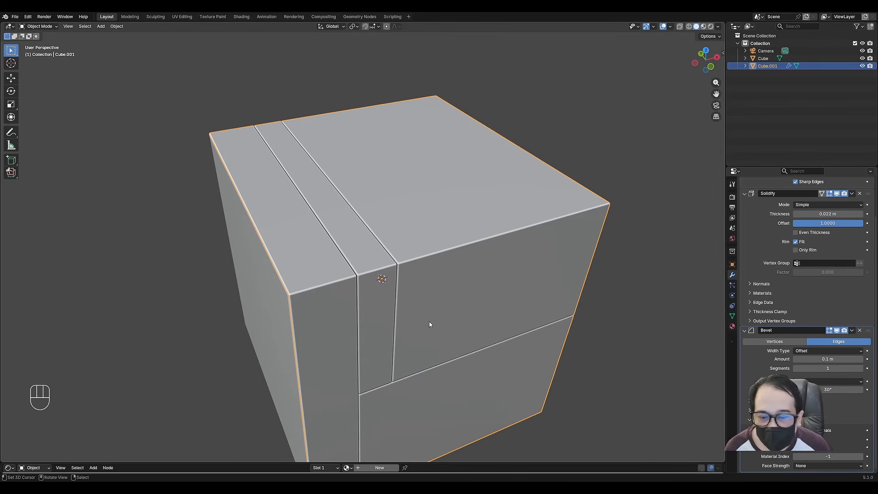
{"action": "middle_click_drag", "start_coordinate": [441, 304], "coordinate": [373, 255]}
{"action": "key", "text": "Tab"}
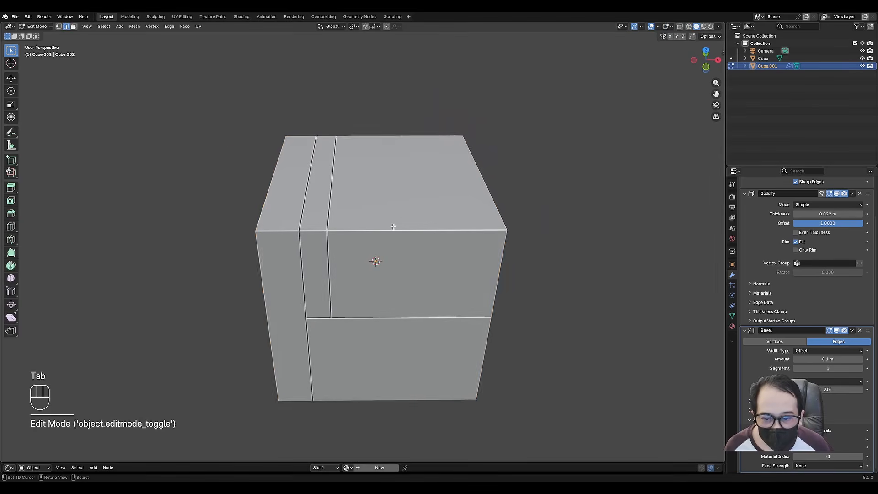
{"action": "key", "text": "Tab"}
{"action": "left_click", "coordinate": [392, 218]}
{"action": "key", "text": "Tab"}
{"action": "middle_click_drag", "start_coordinate": [391, 218], "coordinate": [350, 258]}
{"action": "key", "text": "Tab"}
{"action": "left_click", "coordinate": [416, 247]}
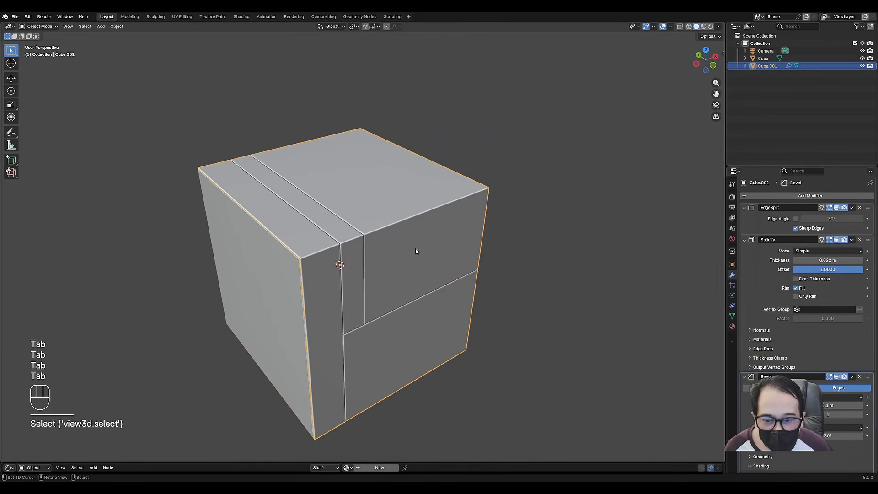
Enter Edit Mode on the panel object and turn on the Solidify modifier's On Cage option
{"action": "key", "text": "Tab"}
{"action": "middle_click_drag", "start_coordinate": [415, 248], "coordinate": [372, 267]}
{"action": "scroll", "coordinate": [354, 244], "scroll_direction": "up", "scroll_amount": 3}
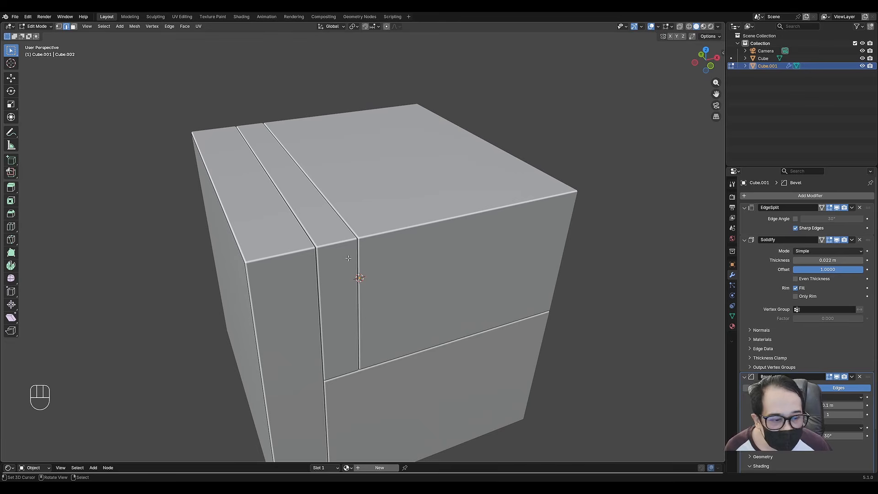
{"action": "left_click", "coordinate": [822, 240]}
Try a loop cut running crosswise over the cube's top-face panels and dissolve it
{"action": "middle_click_drag", "start_coordinate": [361, 293], "coordinate": [352, 242]}
{"action": "key", "text": "alt+a"}
{"action": "key", "text": "alt+a"}
{"action": "key", "text": "ctrl+r"}
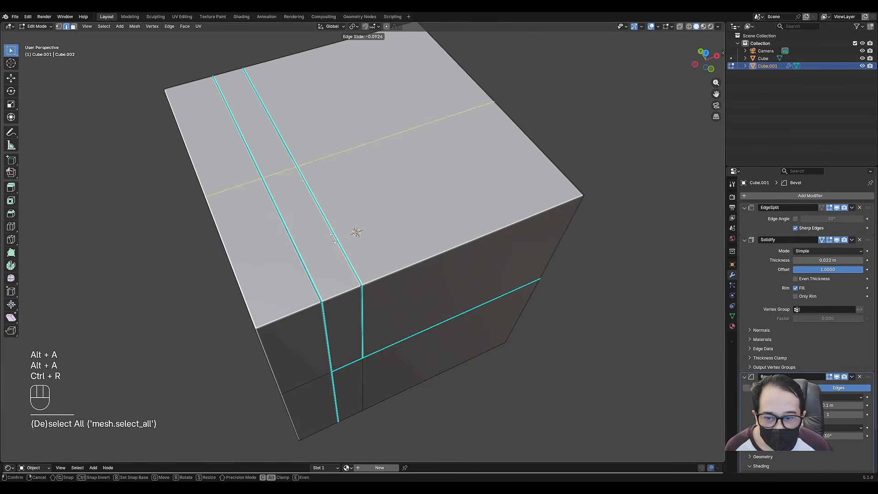
{"action": "left_click", "coordinate": [355, 247]}
{"action": "left_click", "coordinate": [372, 319]}
{"action": "middle_click_drag", "start_coordinate": [404, 308], "coordinate": [357, 191]}
{"action": "key", "text": "ctrl+x"}
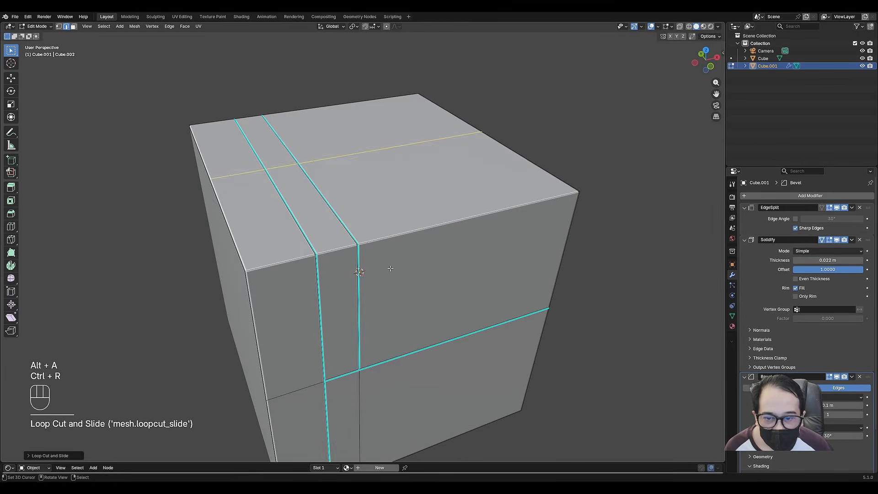
Add a horizontal loop cut across the front face, just above the existing horizontal sharp edge
{"action": "key", "text": "ctrl+r"}
{"action": "left_click", "coordinate": [361, 192]}
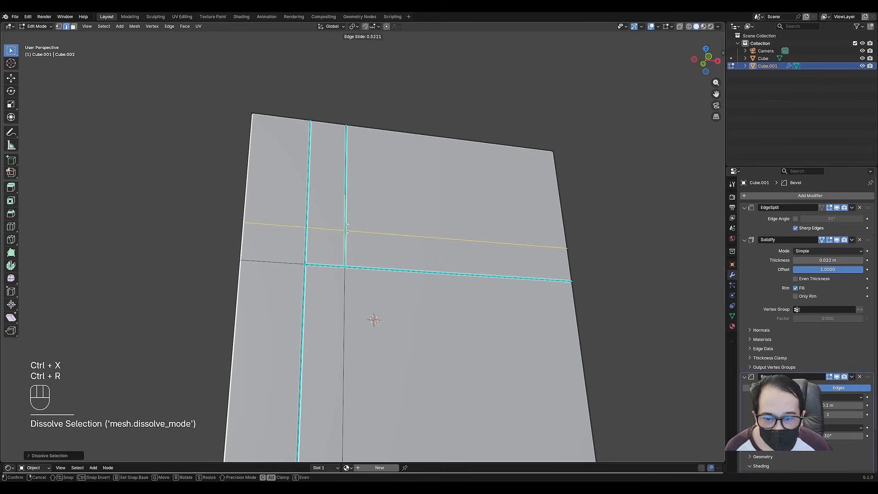
{"action": "left_click", "coordinate": [386, 234]}
Mark the new cut's segment across the wide front panel as sharp and return to Object Mode
{"action": "left_click", "coordinate": [389, 238]}
{"action": "middle_click_drag", "start_coordinate": [396, 215], "coordinate": [393, 252]}
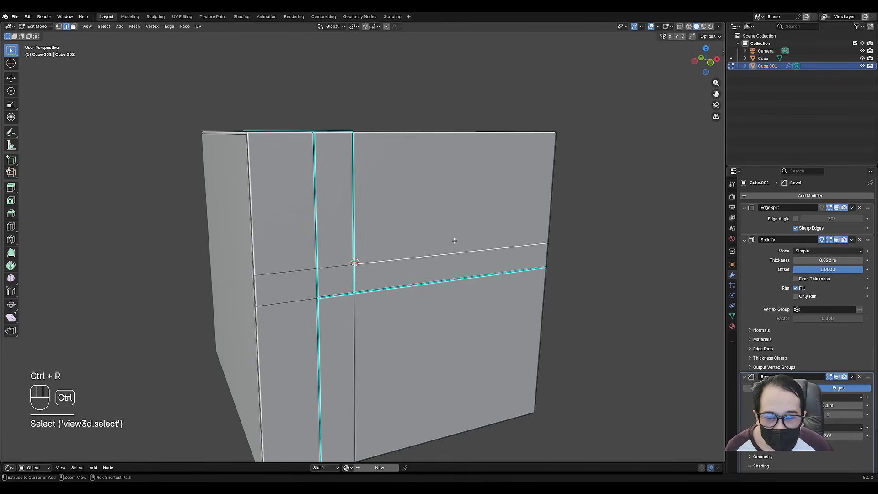
{"action": "middle_click_drag", "start_coordinate": [460, 241], "coordinate": [492, 235]}
{"action": "key", "text": "ctrl+e"}
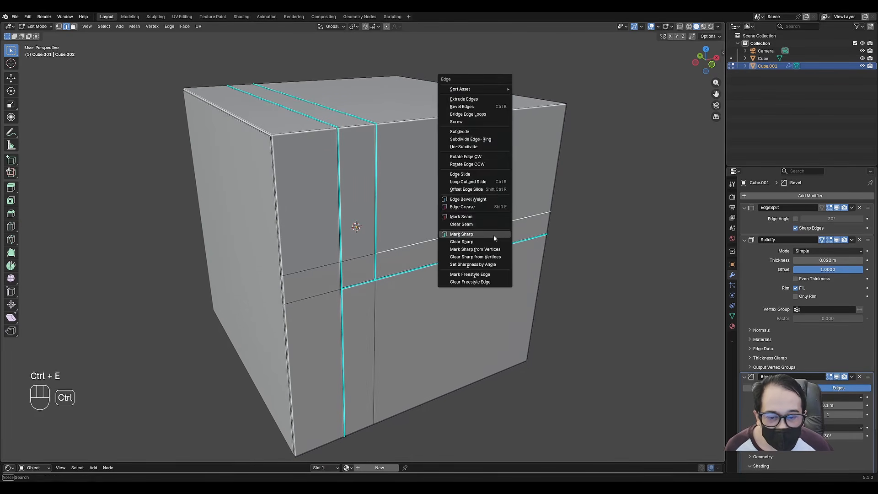
{"action": "left_click", "coordinate": [492, 234]}
{"action": "key", "text": "alt+a"}
{"action": "key", "text": "Tab"}
{"action": "scroll", "coordinate": [464, 215], "scroll_direction": "down", "scroll_amount": 3}
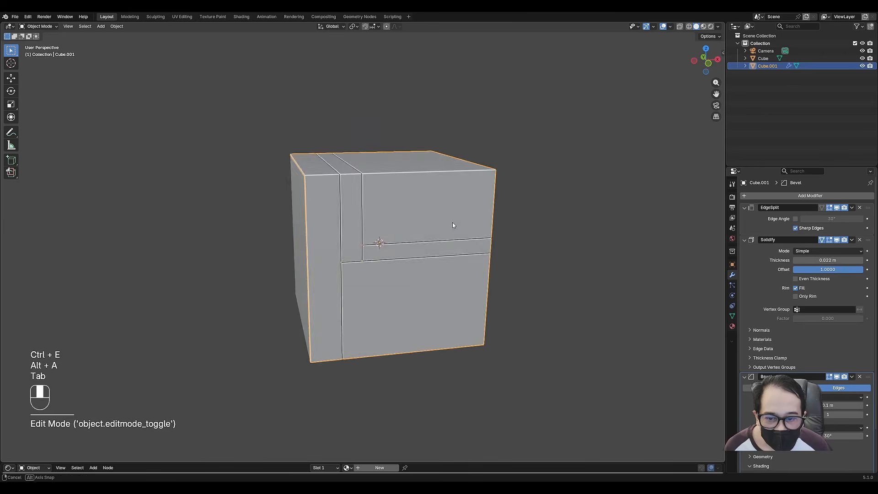
Examine in Edit Mode the corner where the upper horizontal sharp edge meets the vertical sharp edge on the front face
{"action": "middle_click_drag", "start_coordinate": [450, 225], "coordinate": [450, 222], "text": "shift"}
{"action": "key", "text": "Tab"}
{"action": "scroll", "coordinate": [450, 222], "scroll_direction": "up", "scroll_amount": 3}
{"action": "key", "text": "alt+a"}
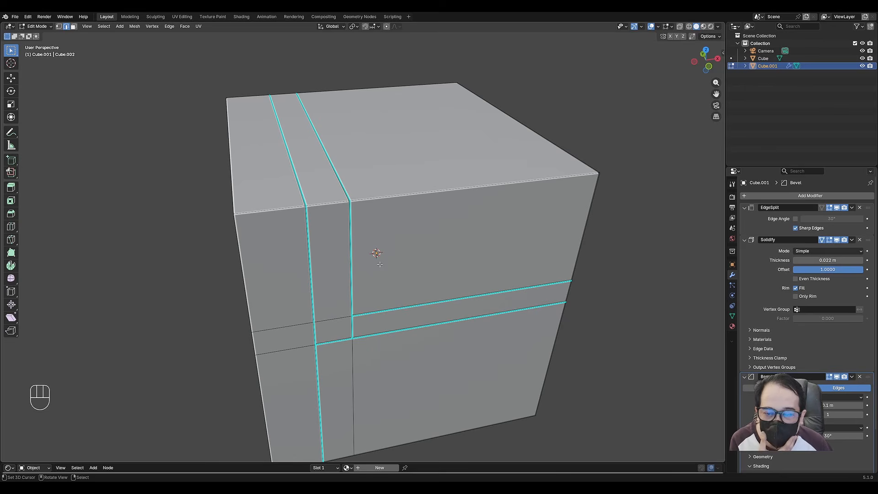
{"action": "scroll", "coordinate": [389, 282], "scroll_direction": "up", "scroll_amount": 5}
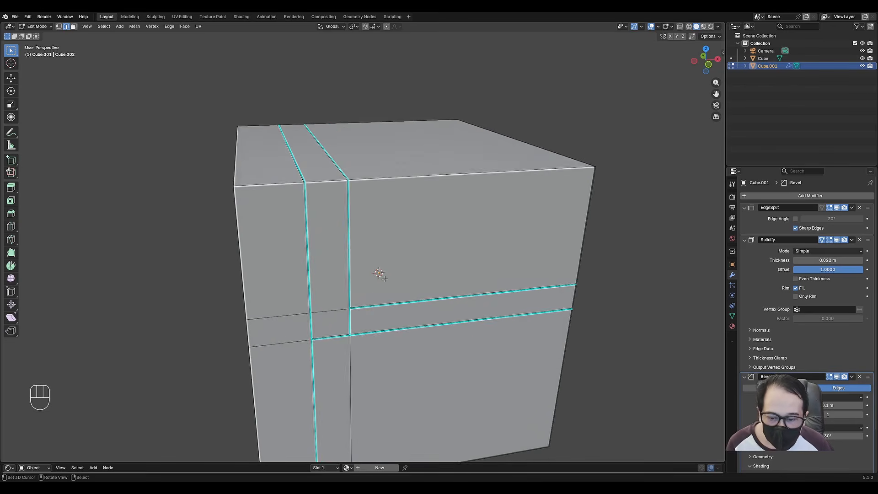
{"action": "key", "text": "1"}
{"action": "left_click", "coordinate": [358, 295]}
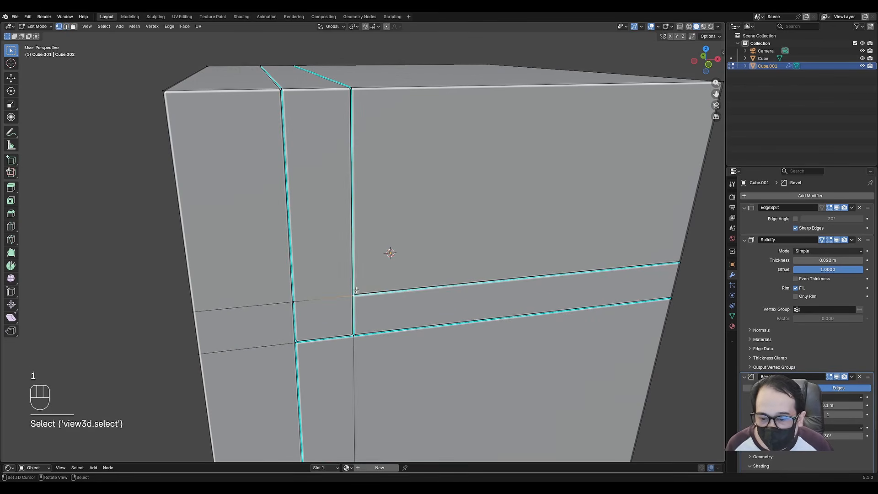
{"action": "key", "text": "2"}
{"action": "left_click", "coordinate": [354, 322], "text": "shift"}
{"action": "scroll", "coordinate": [355, 266], "scroll_direction": "down", "scroll_amount": 6}
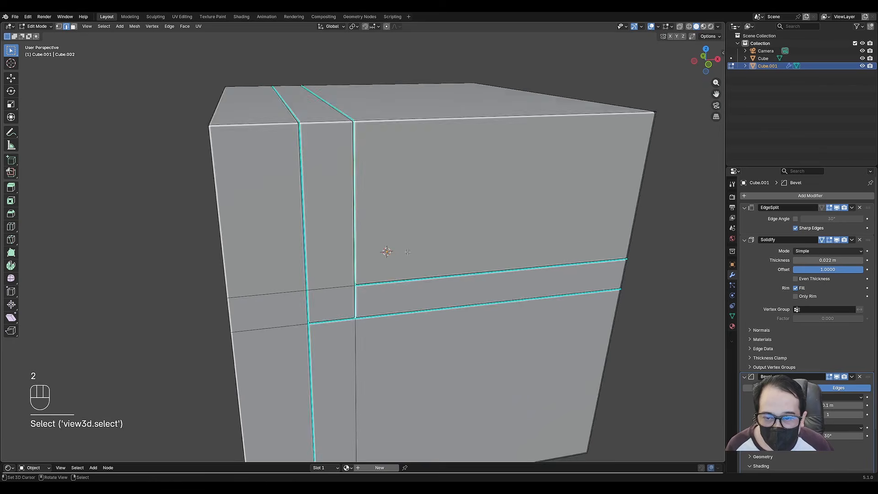
{"action": "key", "text": "alt+a"}
Add two centred loop cuts: one lengthwise through the wide top and front panels, and one crosswise over the top face
{"action": "key", "text": "ctrl+r"}
{"action": "left_click", "coordinate": [435, 198]}
{"action": "right_click", "coordinate": [435, 196]}
{"action": "middle_click_drag", "start_coordinate": [499, 186], "coordinate": [447, 209], "text": "shift"}
{"action": "middle_click_drag", "start_coordinate": [447, 210], "coordinate": [454, 187]}
{"action": "key", "text": "2"}
{"action": "right_click", "coordinate": [408, 251]}
{"action": "middle_click_drag", "start_coordinate": [394, 198], "coordinate": [430, 211]}
{"action": "key", "text": "ctrl+r"}
{"action": "left_click", "coordinate": [418, 186]}
{"action": "right_click", "coordinate": [417, 187]}
Select the lengthwise cut's edges from the top face's centre forward and down the front to the upper horizontal sharp edge
{"action": "key", "text": "2"}
{"action": "right_click", "coordinate": [401, 178]}
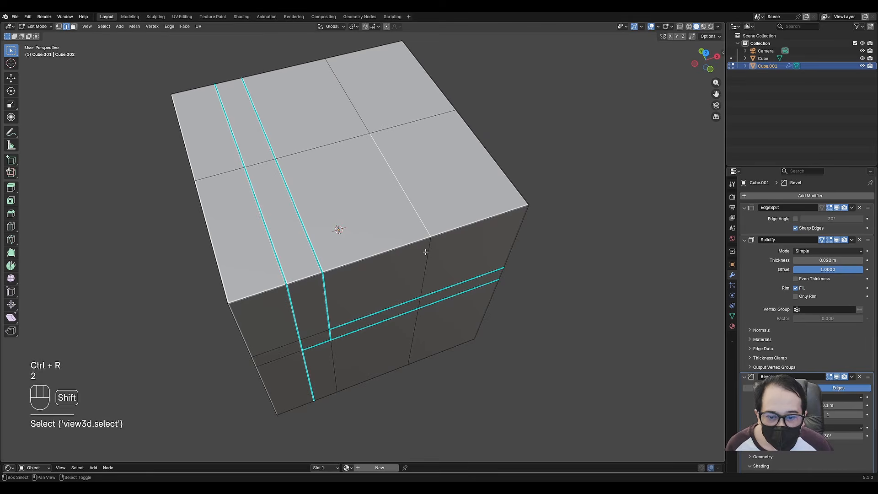
{"action": "middle_click_drag", "start_coordinate": [326, 81], "coordinate": [319, 226], "text": "shift"}
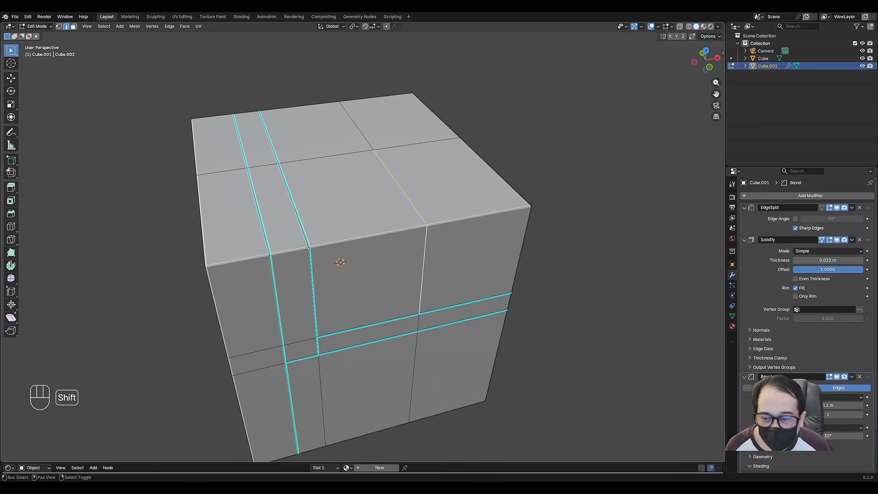
{"action": "mouse_move", "coordinate": [406, 215]}
{"action": "middle_mouse_down"}
{"action": "mouse_move", "coordinate": [371, 171]}
{"action": "mouse_move", "coordinate": [382, 197]}
{"action": "middle_mouse_up"}
{"action": "key", "text": "d"}
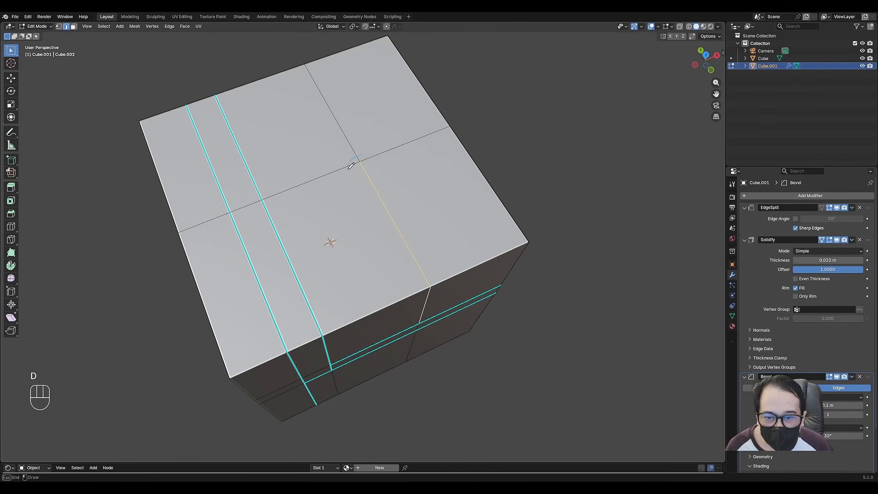
{"action": "left_click_drag", "start_coordinate": [358, 159], "coordinate": [360, 156]}
{"action": "key", "text": "d"}
{"action": "right_click_drag", "start_coordinate": [360, 158], "coordinate": [388, 168]}
Mark the selected lengthwise edges as sharp and return to Object Mode
{"action": "mouse_move", "coordinate": [389, 169]}
{"action": "middle_mouse_down"}
{"action": "mouse_move", "coordinate": [457, 192]}
{"action": "mouse_move", "coordinate": [435, 203]}
{"action": "middle_mouse_up"}
{"action": "key", "text": "ctrl+e"}
{"action": "left_click", "coordinate": [474, 195]}
{"action": "key", "text": "Tab"}
Examine where the new sharp edge ends at the top face's centre and which connecting edges could continue it
{"action": "scroll", "coordinate": [399, 210], "scroll_direction": "up", "scroll_amount": 5}
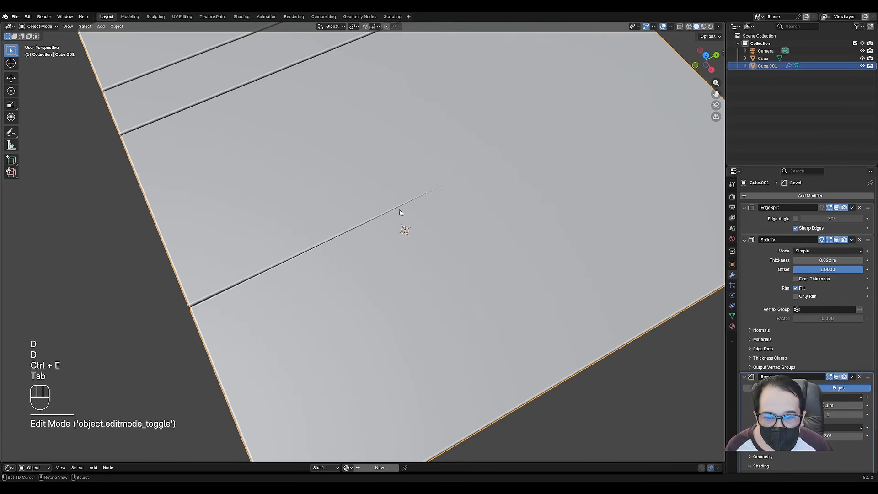
{"action": "scroll", "coordinate": [437, 199], "scroll_direction": "down", "scroll_amount": 7}
{"action": "key", "text": "Tab"}
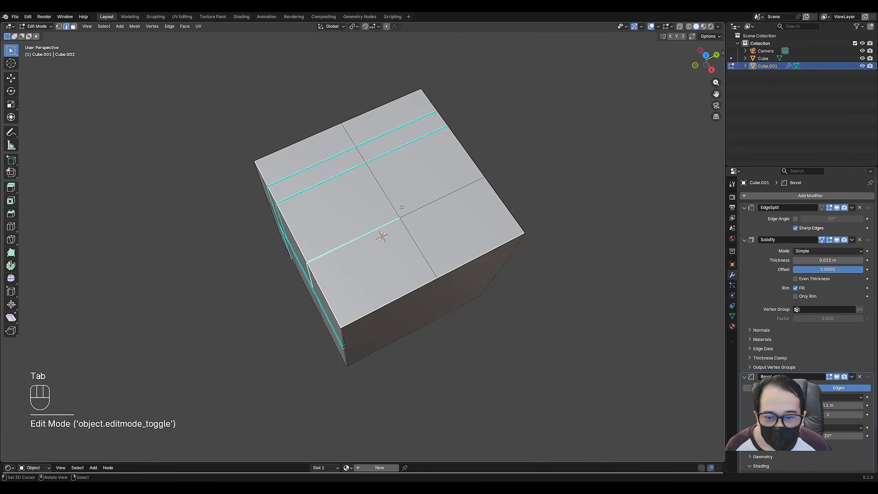
{"action": "scroll", "coordinate": [434, 201], "scroll_direction": "up", "scroll_amount": 6}
{"action": "key", "text": "Tab"}
{"action": "scroll", "coordinate": [430, 206], "scroll_direction": "down", "scroll_amount": 3}
{"action": "middle_click_drag", "start_coordinate": [431, 206], "coordinate": [496, 164]}
{"action": "key", "text": "Tab"}
{"action": "left_click", "coordinate": [423, 189]}
{"action": "left_click", "coordinate": [543, 208]}
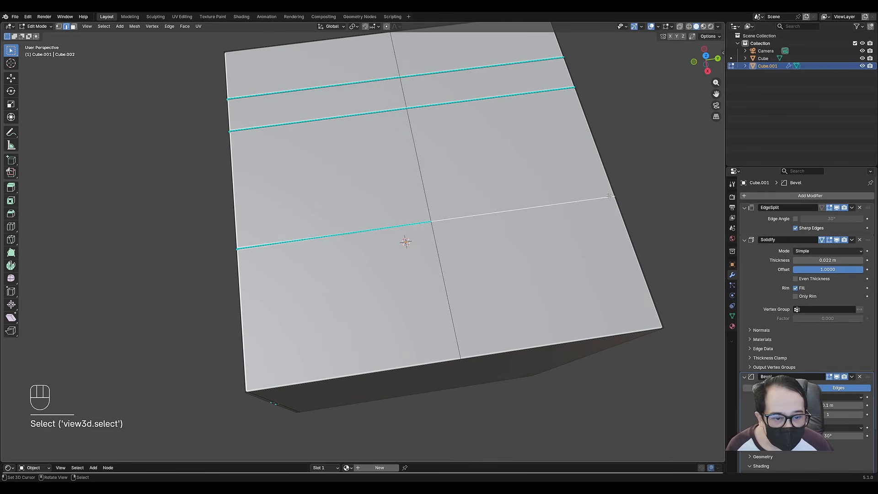
{"action": "left_click", "coordinate": [457, 289]}
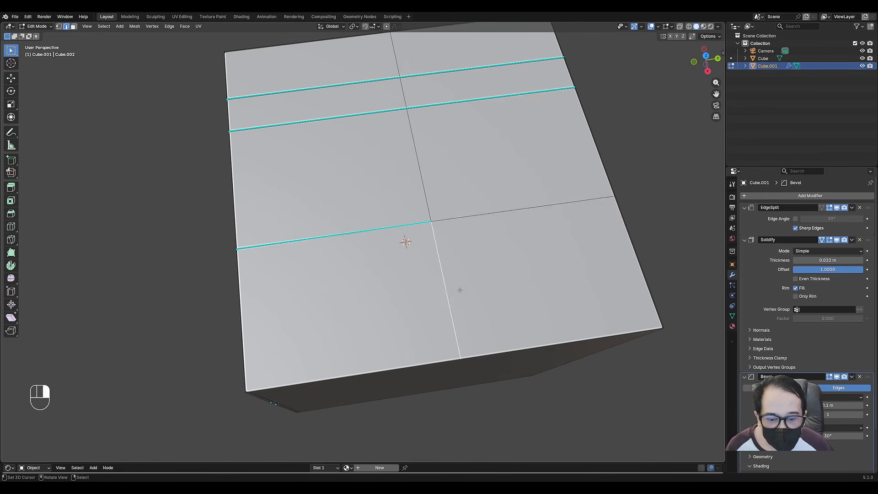
Mark the crosswise cut's segment between the top face's centre and the nearest lengthwise sharp edge as sharp, and return to Object Mode
{"action": "middle_click_drag", "start_coordinate": [457, 289], "coordinate": [402, 230]}
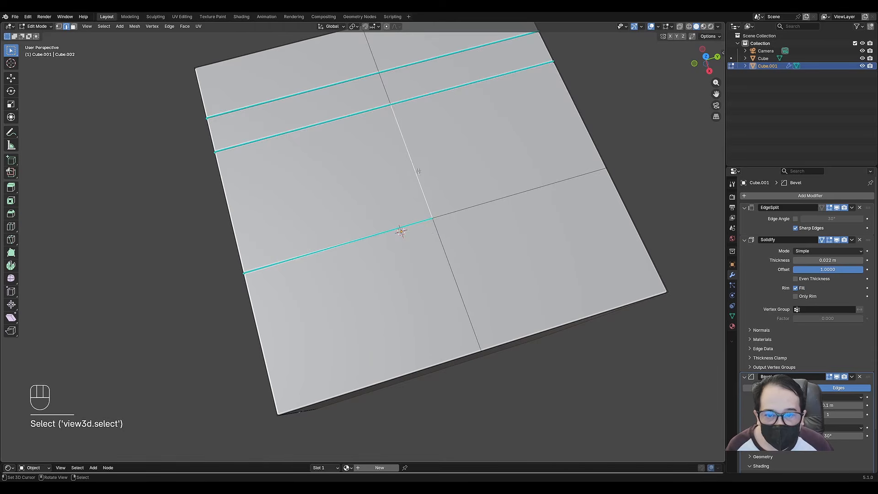
{"action": "scroll", "coordinate": [432, 223], "scroll_direction": "up", "scroll_amount": 3}
{"action": "key", "text": "1"}
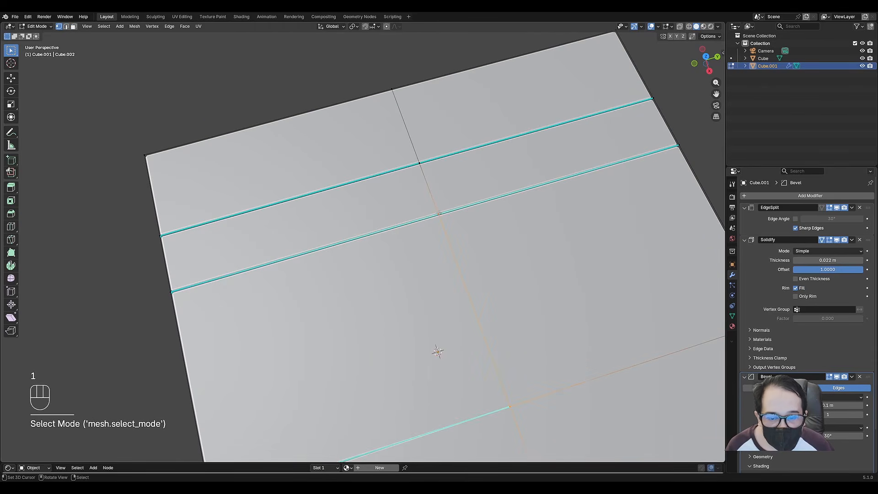
{"action": "left_click_drag", "start_coordinate": [439, 211], "coordinate": [428, 217]}
{"action": "key", "text": "2"}
{"action": "left_click", "coordinate": [439, 221], "text": "shift"}
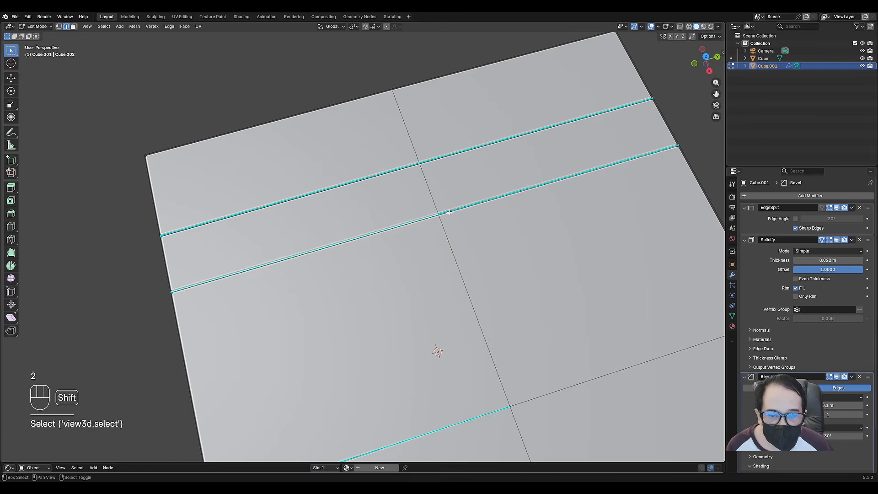
{"action": "key", "text": "1"}
{"action": "key", "text": "2"}
{"action": "left_click", "coordinate": [452, 251]}
{"action": "key", "text": "ctrl+e"}
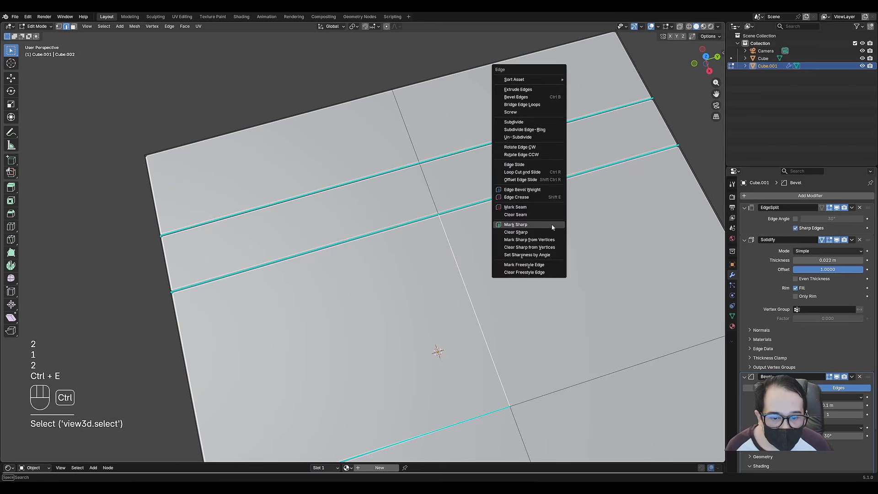
{"action": "left_click", "coordinate": [544, 222]}
{"action": "key", "text": "Tab"}
{"action": "mouse_move", "coordinate": [545, 225]}
{"action": "middle_mouse_down"}
{"action": "mouse_move", "coordinate": [514, 223]}
{"action": "mouse_move", "coordinate": [520, 214]}
{"action": "mouse_move", "coordinate": [543, 218]}
{"action": "middle_mouse_up"}
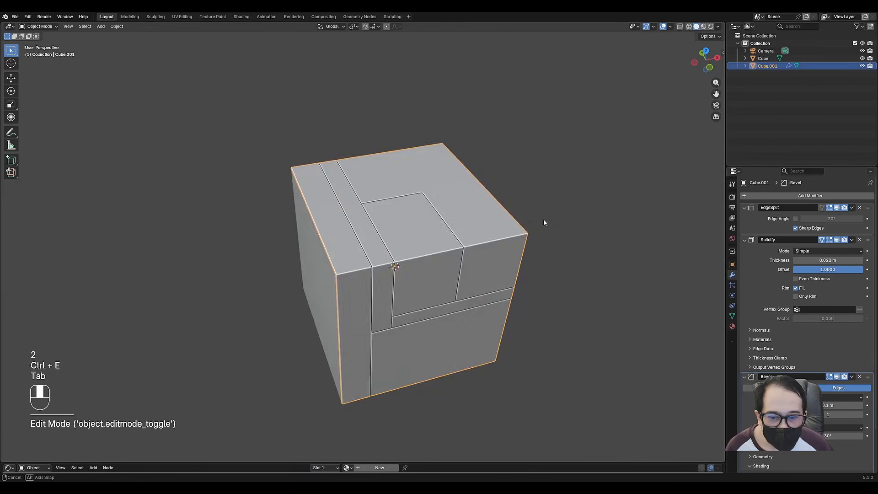
Add a second crosswise loop cut over the top face, slightly in front of the existing crosswise cut
{"action": "key", "text": "Tab"}
{"action": "scroll", "coordinate": [543, 218], "scroll_direction": "up", "scroll_amount": 5}
{"action": "key", "text": "ctrl+r"}
{"action": "left_click", "coordinate": [471, 178]}
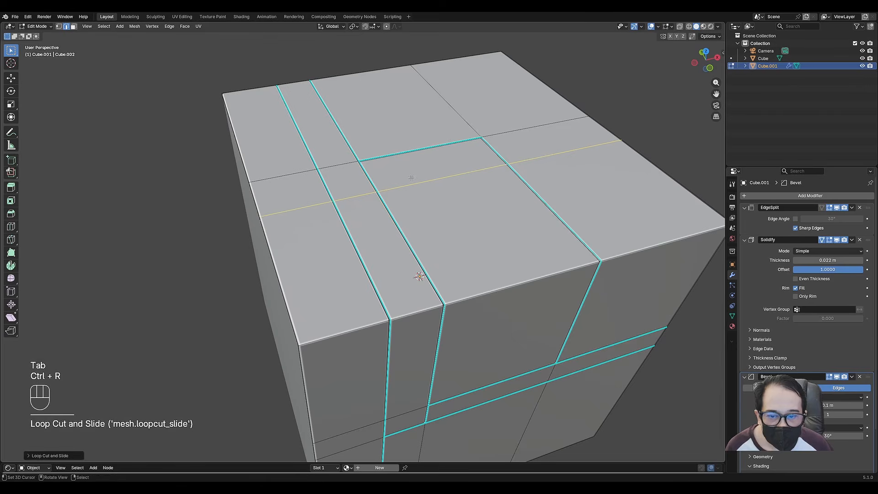
Mark the new cut's segment inside the rectangular top panel as sharp, deselect everything and return to Object Mode
{"action": "left_click", "coordinate": [473, 180]}
{"action": "key", "text": "ctrl+e"}
{"action": "left_click", "coordinate": [472, 181]}
{"action": "scroll", "coordinate": [503, 229], "scroll_direction": "down", "scroll_amount": 4}
{"action": "key", "text": "alt+a"}
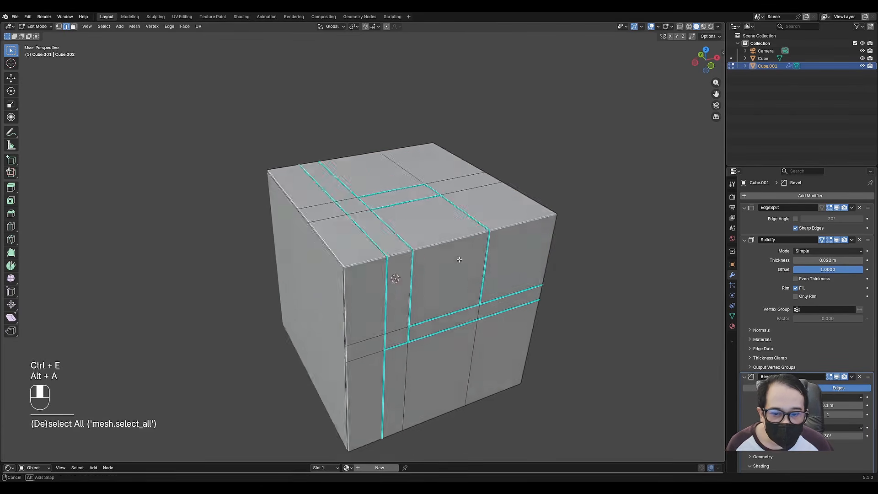
{"action": "key", "text": "Tab"}
{"action": "middle_click_drag", "start_coordinate": [531, 279], "coordinate": [429, 299], "text": "shift"}
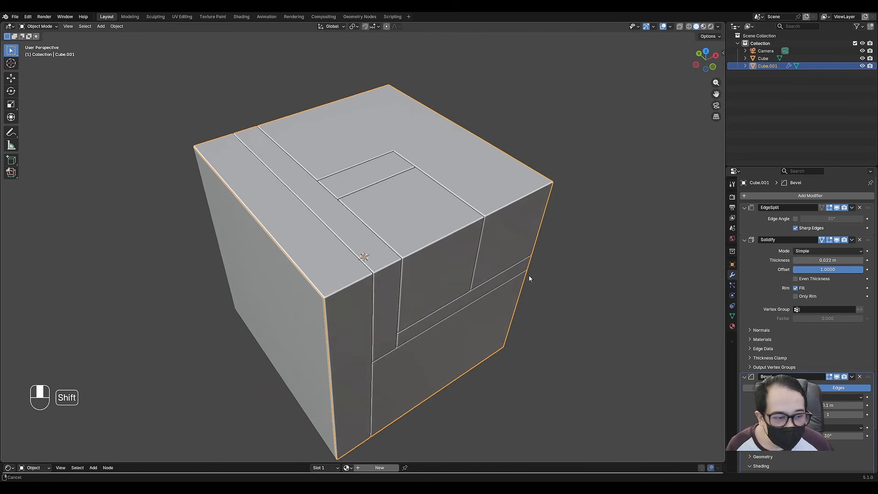
{"action": "middle_click_drag", "start_coordinate": [528, 275], "coordinate": [534, 267], "text": "shift"}
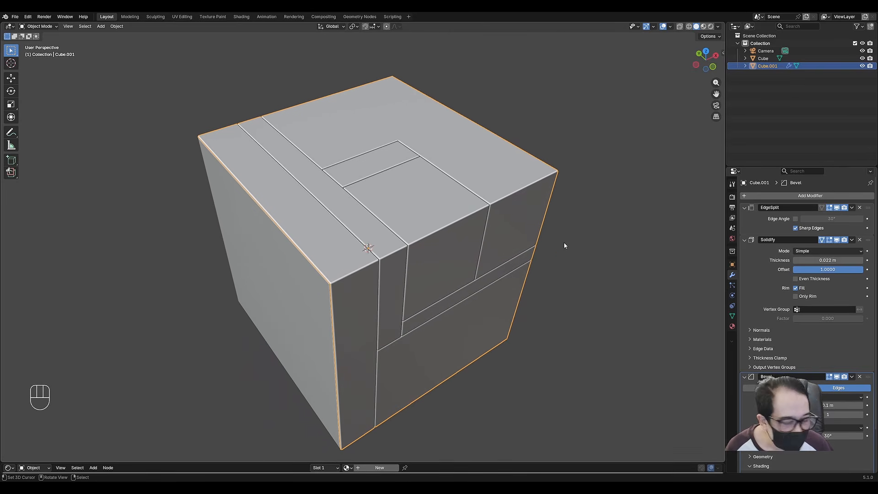
{"action": "scroll", "coordinate": [486, 286], "scroll_direction": "down", "scroll_amount": 2}
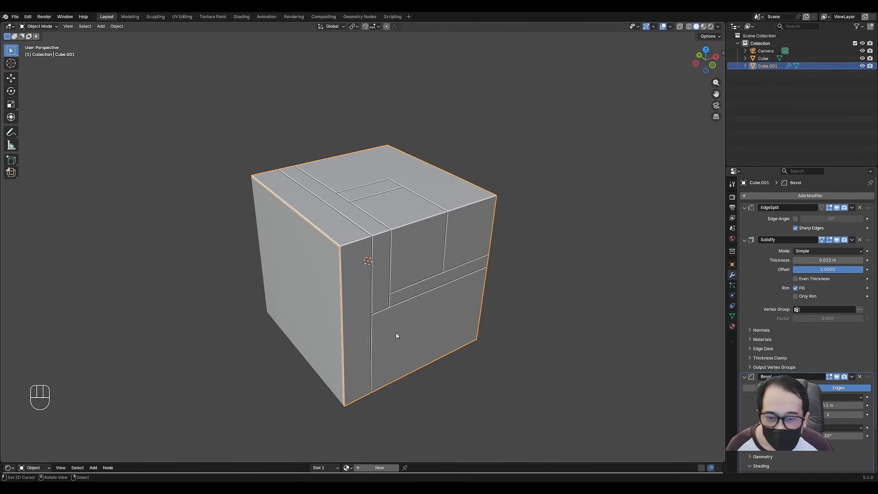
{"action": "middle_click_drag", "start_coordinate": [398, 337], "coordinate": [421, 206]}
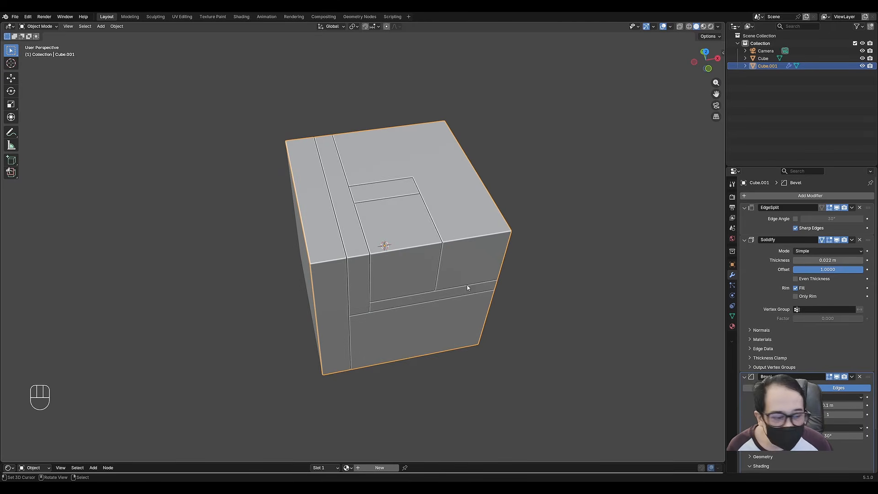
{"action": "middle_click_drag", "start_coordinate": [467, 288], "coordinate": [459, 270]}
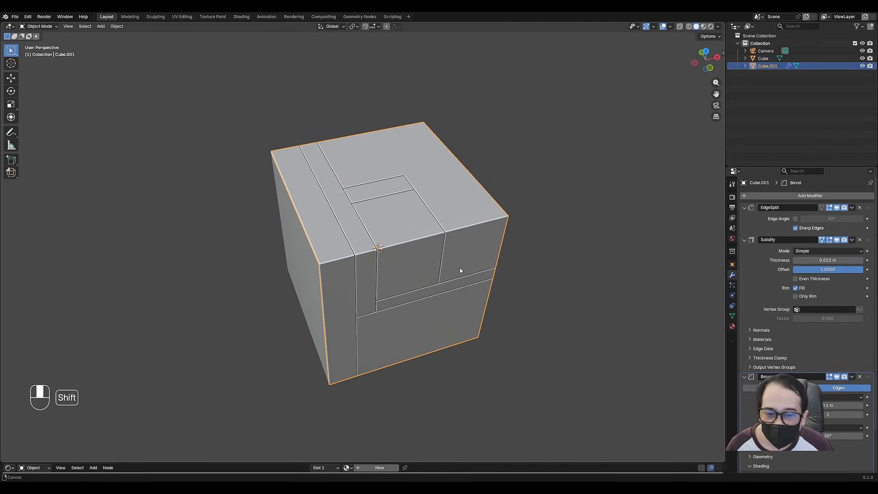
{"action": "scroll", "coordinate": [460, 268], "scroll_direction": "up", "scroll_amount": 1}
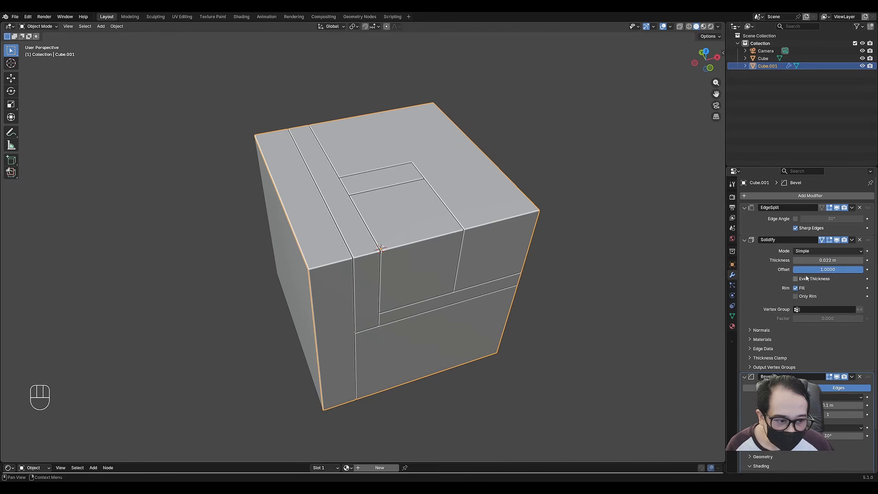
Raise the Solidify modifier's thickness to 0.068 m and turn on Even Thickness
{"action": "left_click_drag", "start_coordinate": [827, 260], "coordinate": [856, 260], "text": "shift"}
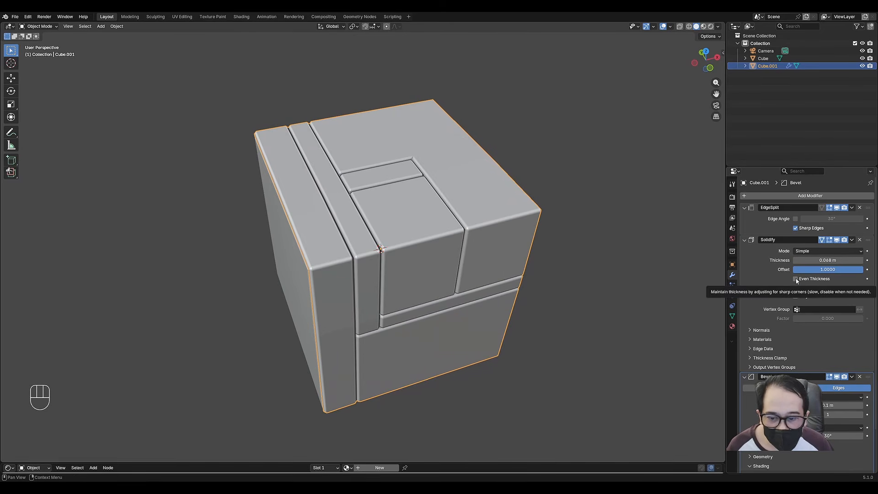
{"action": "left_click", "coordinate": [796, 279]}
{"action": "middle_click_drag", "start_coordinate": [668, 286], "coordinate": [439, 300]}
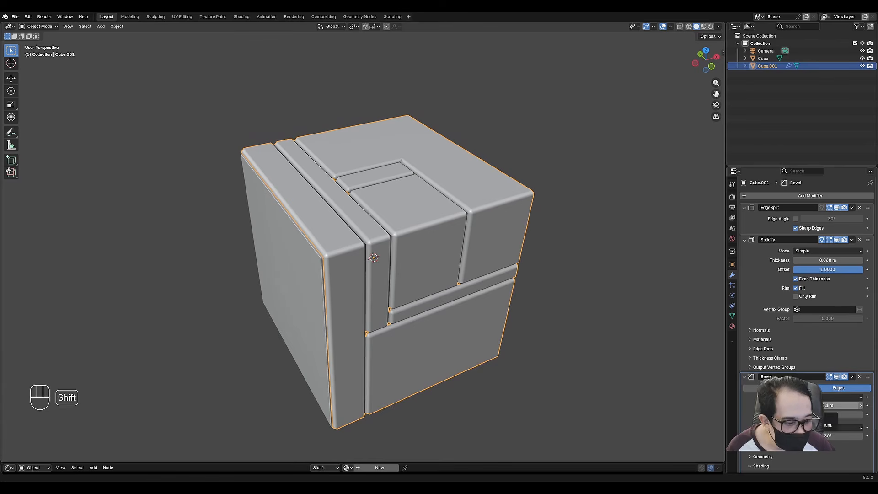
Reduce the Bevel modifier's amount to 0.012 m and the Solidify modifier's thickness to 0.031 m
{"action": "left_click_drag", "start_coordinate": [841, 406], "coordinate": [829, 405], "text": "shift"}
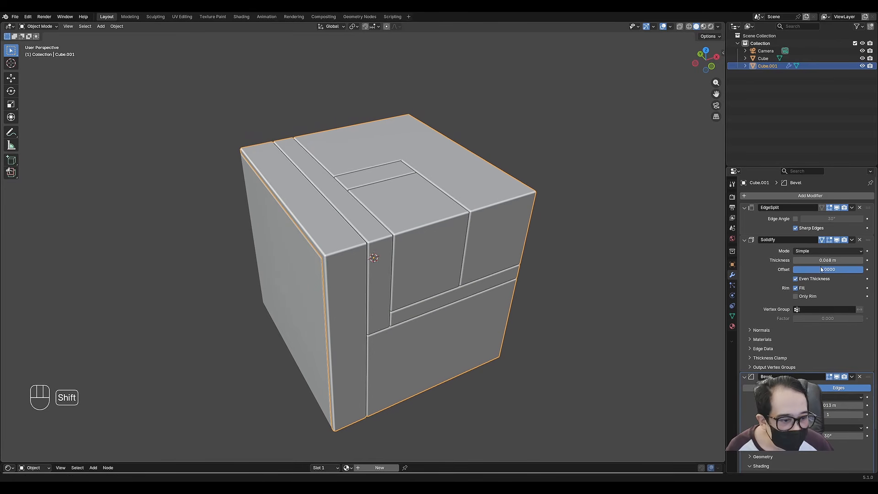
{"action": "left_click_drag", "start_coordinate": [821, 261], "coordinate": [815, 260], "text": "shift"}
{"action": "left_click_drag", "start_coordinate": [831, 406], "coordinate": [825, 406], "text": "shift"}
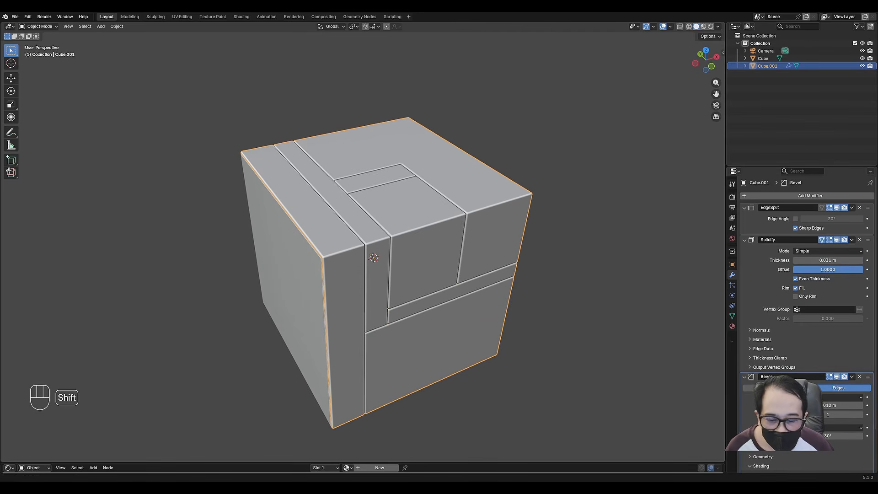
Split the enlarged Shader Editor area into two side-by-side areas and change one of them to an Info editor
{"action": "left_click_drag", "start_coordinate": [450, 461], "coordinate": [446, 246]}
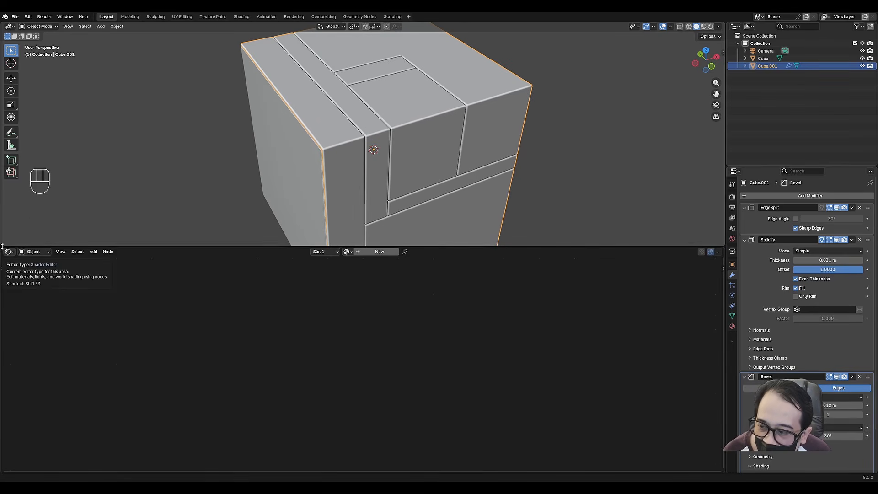
{"action": "left_click_drag", "start_coordinate": [2, 247], "coordinate": [355, 251]}
{"action": "left_click", "coordinate": [371, 253]}
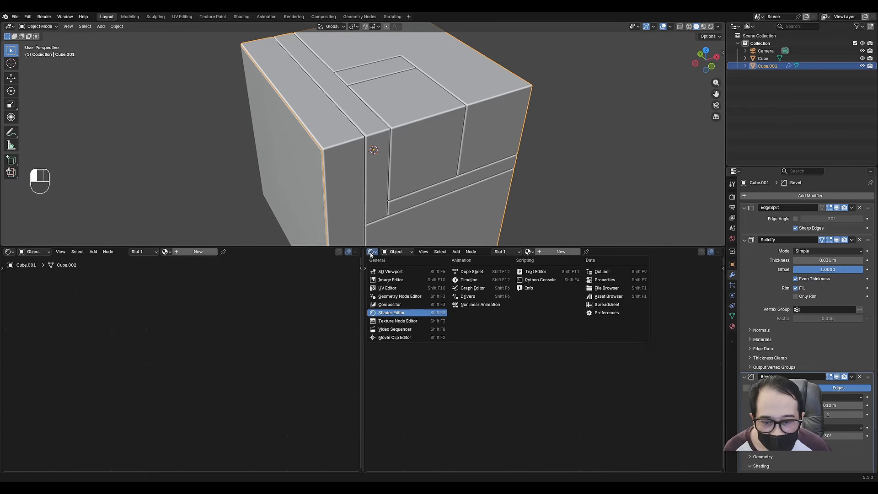
{"action": "left_click", "coordinate": [529, 288]}
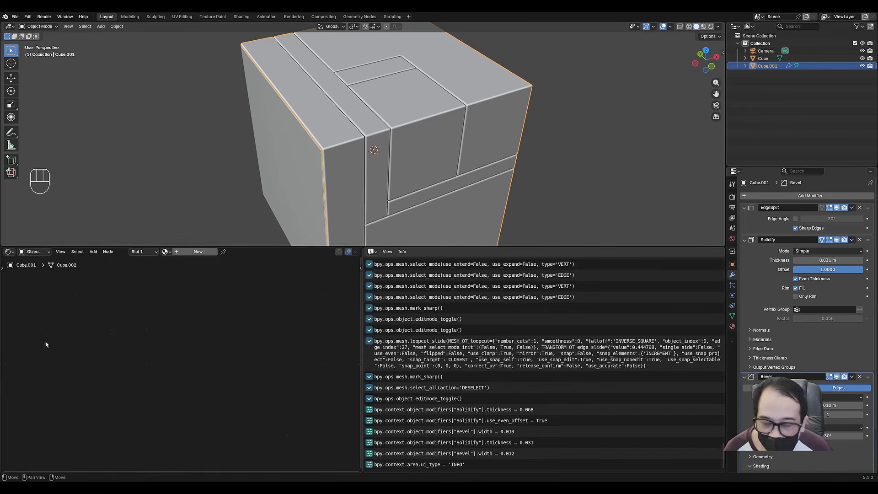
Change the remaining Shader Editor area to a Text Editor and create a new text block
{"action": "left_click", "coordinate": [9, 252]}
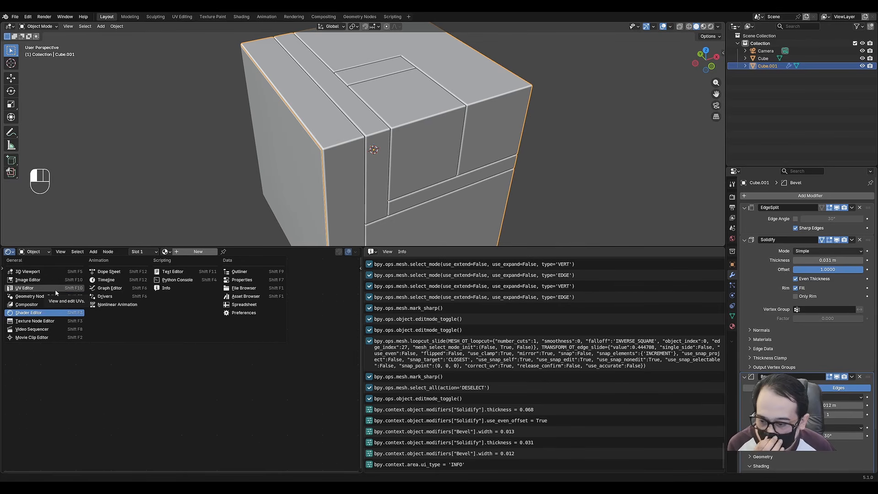
{"action": "left_click", "coordinate": [168, 272]}
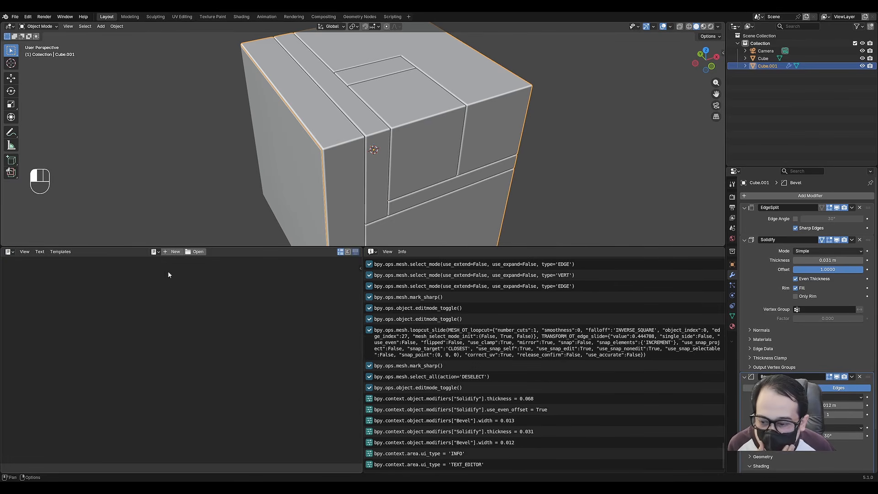
{"action": "key", "text": "alt+n"}
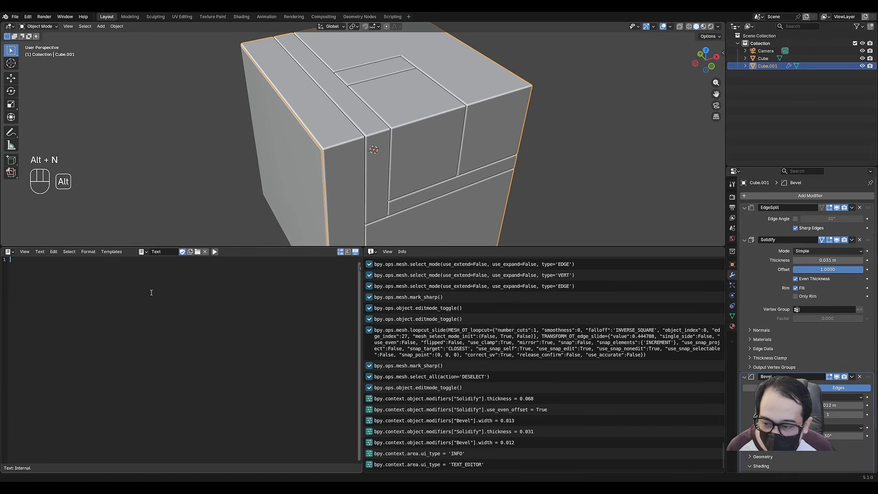
{"action": "scroll", "coordinate": [430, 363], "scroll_direction": "up", "scroll_amount": 10}
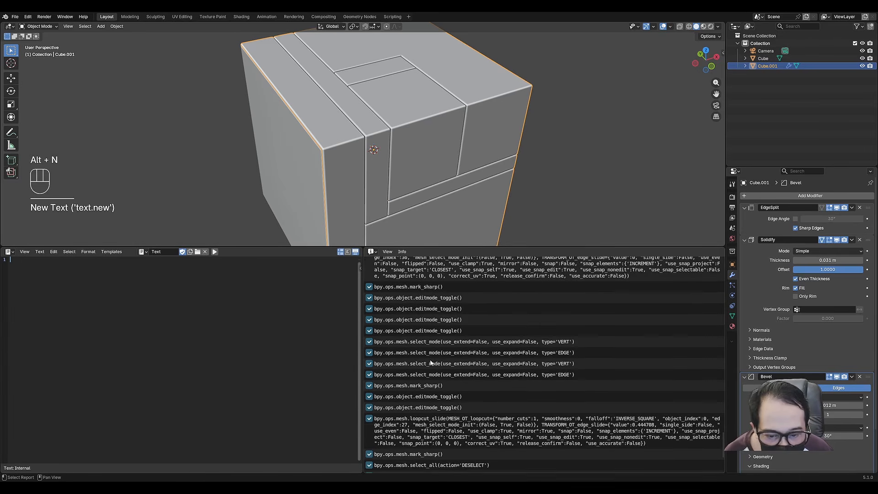
Copy the logged command bpy.ops.object.modifier_add(type='EDGE_SPLIT') into the empty text block as the script's first line
{"action": "scroll", "coordinate": [429, 352], "scroll_direction": "up", "scroll_amount": 10}
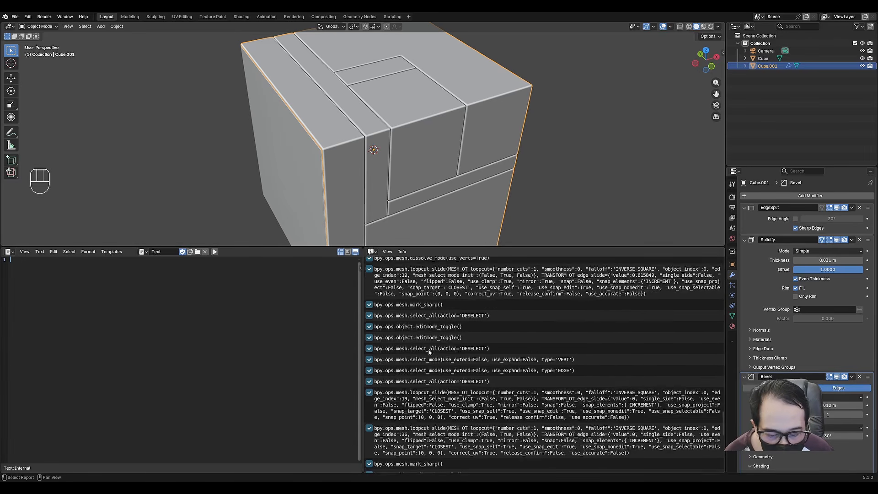
{"action": "scroll", "coordinate": [428, 350], "scroll_direction": "up", "scroll_amount": 10}
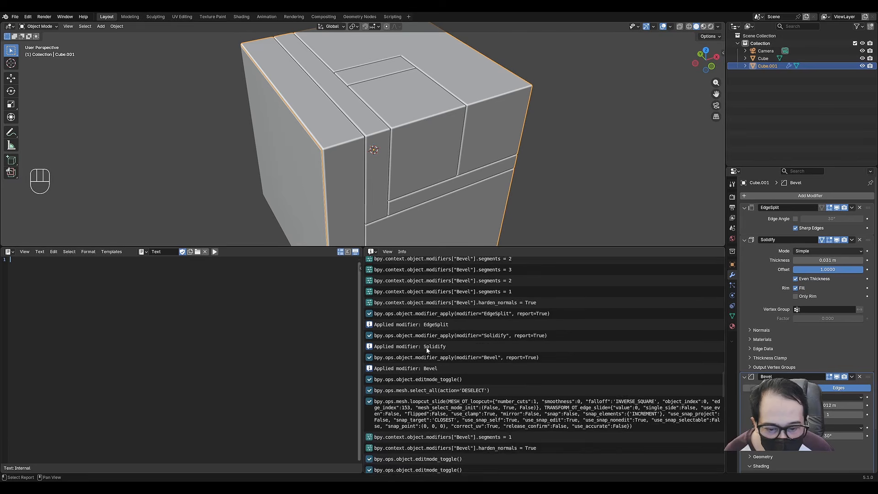
{"action": "scroll", "coordinate": [428, 350], "scroll_direction": "up", "scroll_amount": 8}
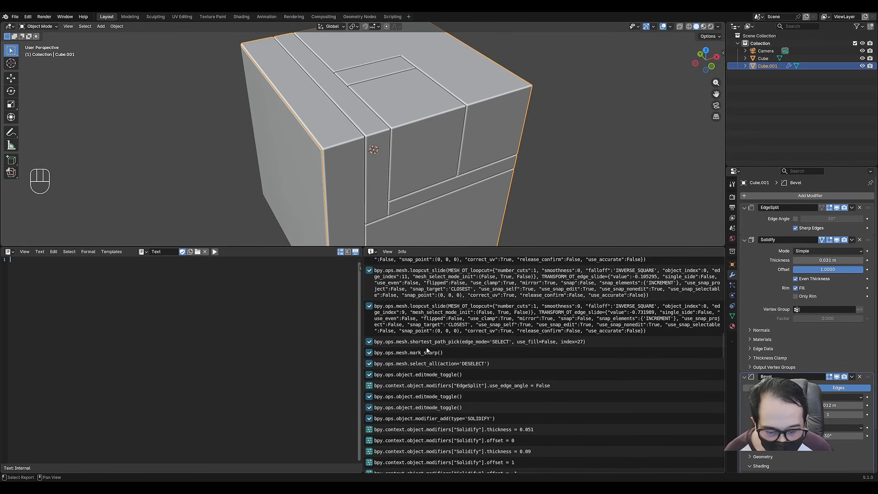
{"action": "scroll", "coordinate": [427, 350], "scroll_direction": "down", "scroll_amount": 1}
{"action": "left_click", "coordinate": [453, 372]}
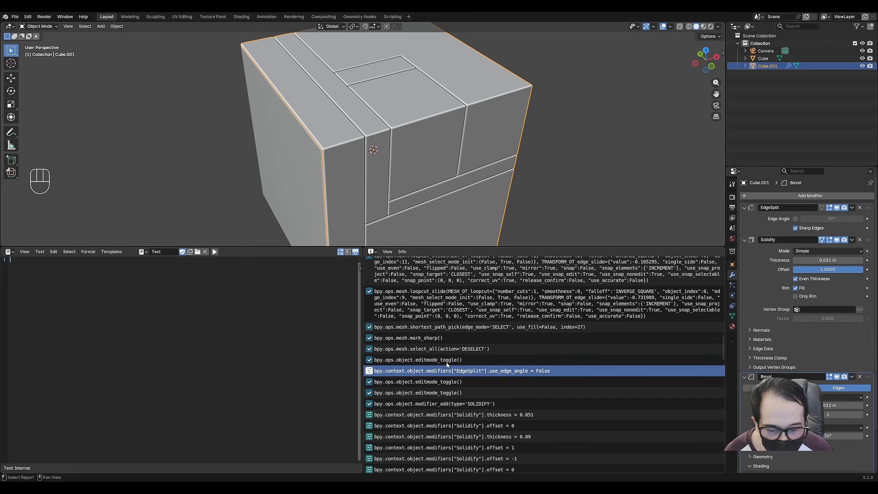
{"action": "scroll", "coordinate": [455, 363], "scroll_direction": "down", "scroll_amount": 3}
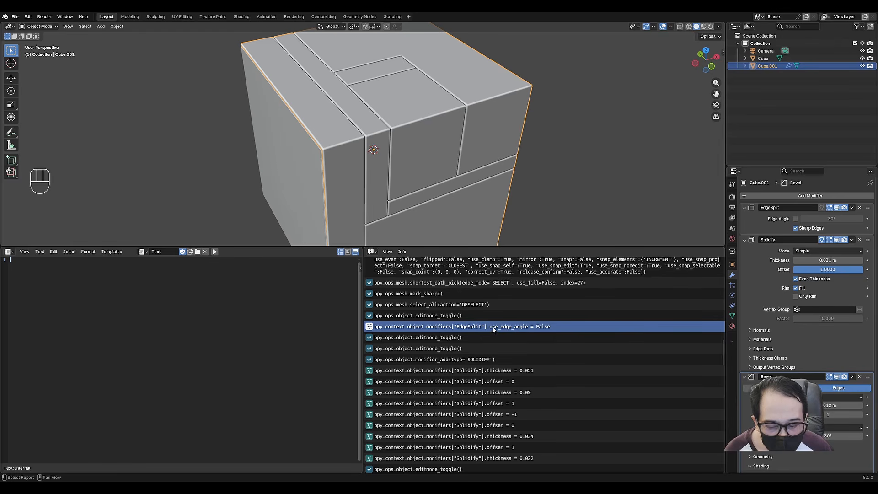
{"action": "scroll", "coordinate": [478, 363], "scroll_direction": "up", "scroll_amount": 10}
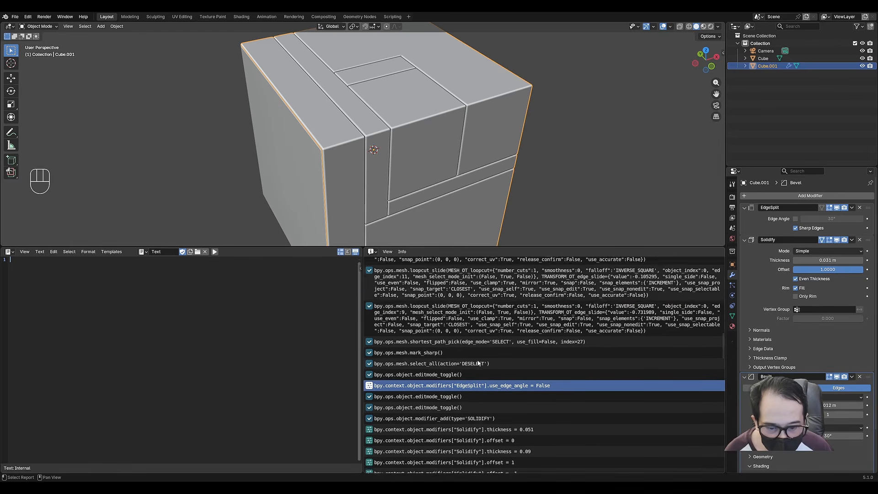
{"action": "left_click", "coordinate": [474, 348]}
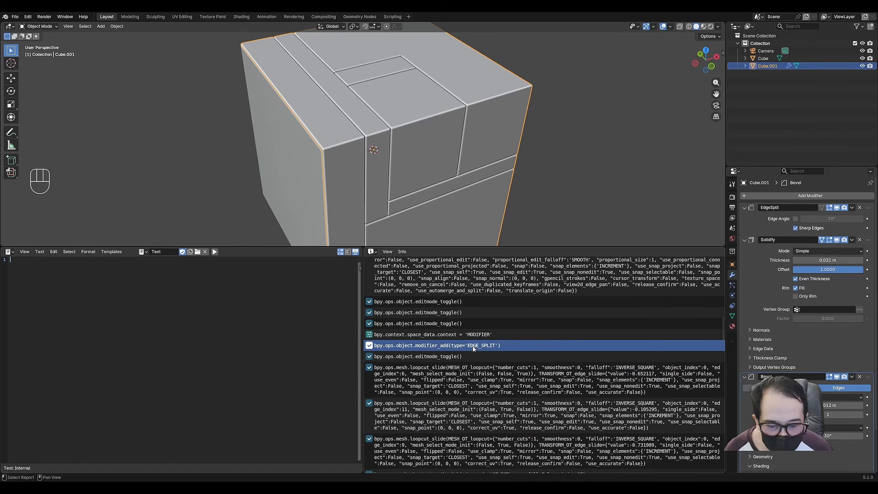
{"action": "key", "text": "ctrl+c"}
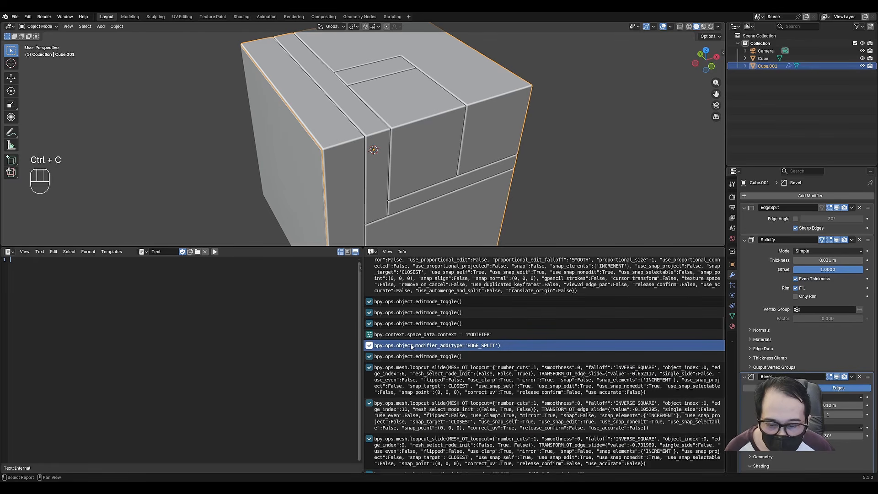
{"action": "key", "text": "ctrl+v"}
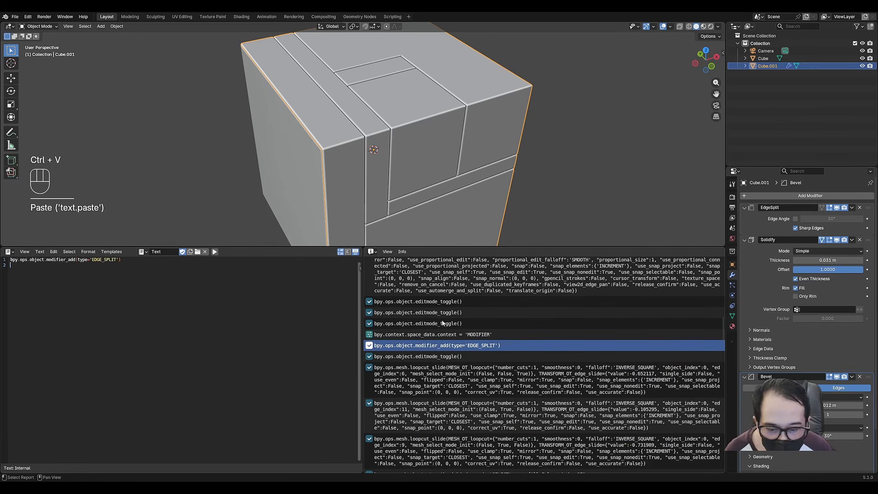
Add the logged command that sets the EdgeSplit modifier's use_edge_angle to False as the script's second line
{"action": "left_click", "coordinate": [422, 357]}
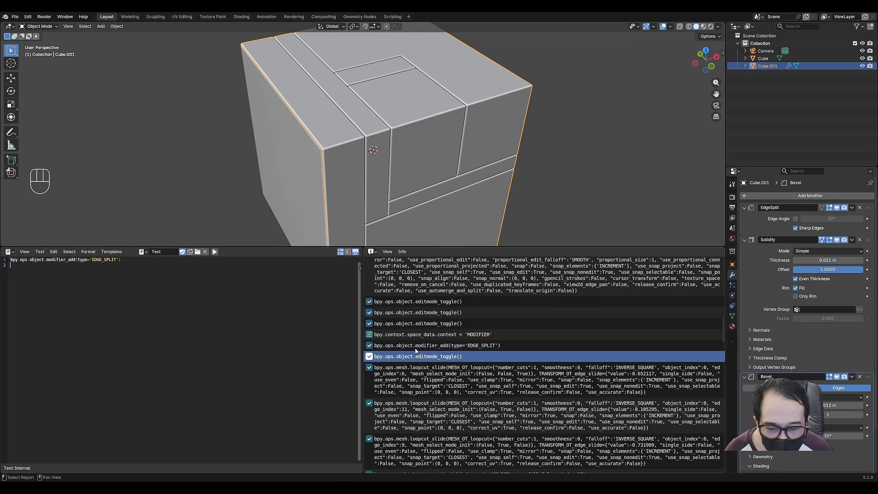
{"action": "scroll", "coordinate": [416, 350], "scroll_direction": "down", "scroll_amount": 6}
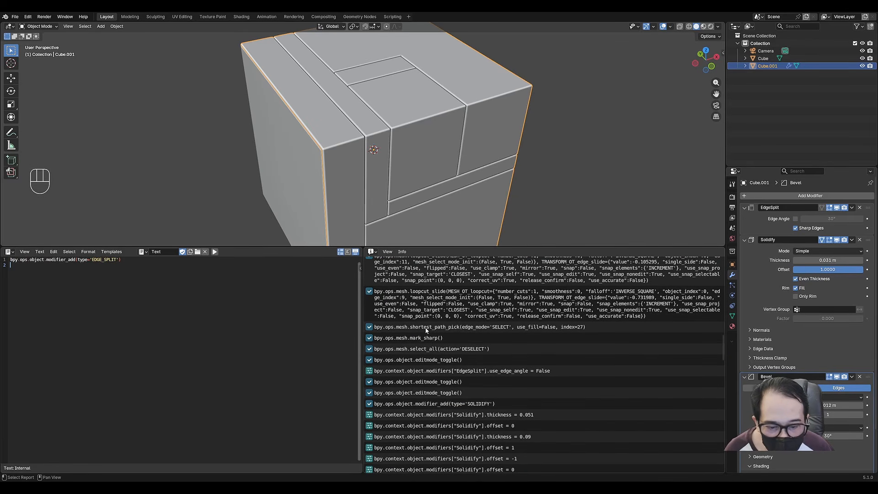
{"action": "left_click", "coordinate": [427, 373]}
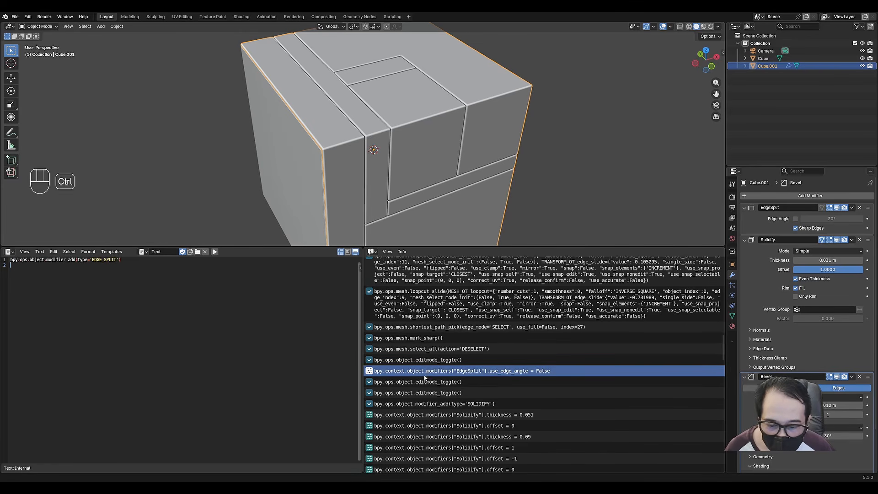
{"action": "key", "text": "ctrl+c"}
{"action": "key", "text": "ctrl+v"}
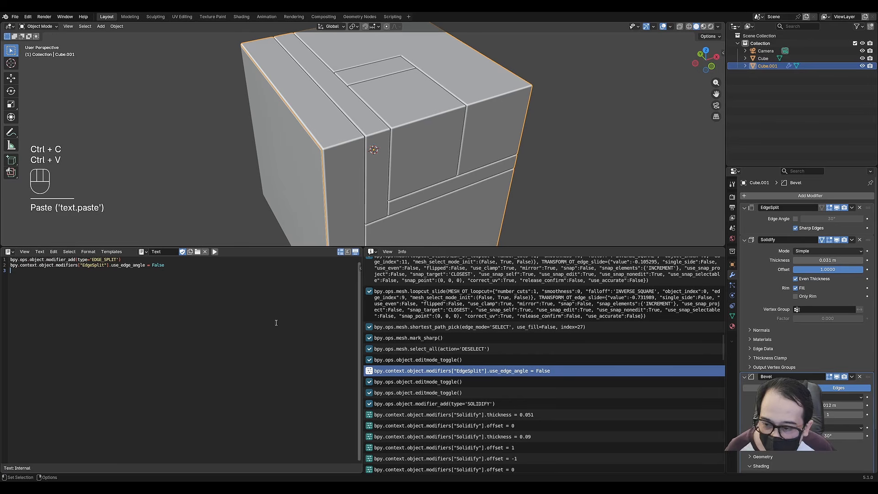
Copy the logged command bpy.ops.object.modifier_add(type='SOLIDIFY') into the script below the EdgeSplit lines
{"action": "scroll", "coordinate": [445, 363], "scroll_direction": "up", "scroll_amount": 5}
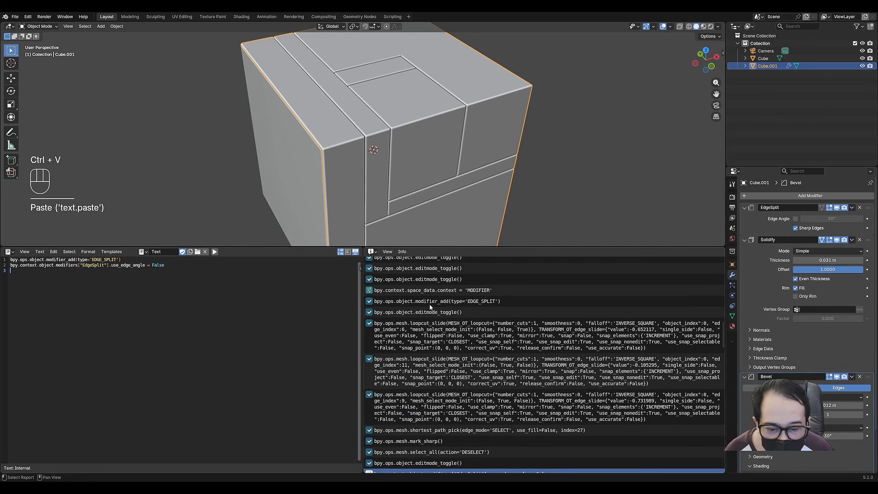
{"action": "left_click", "coordinate": [430, 305]}
{"action": "scroll", "coordinate": [430, 306], "scroll_direction": "down", "scroll_amount": 5}
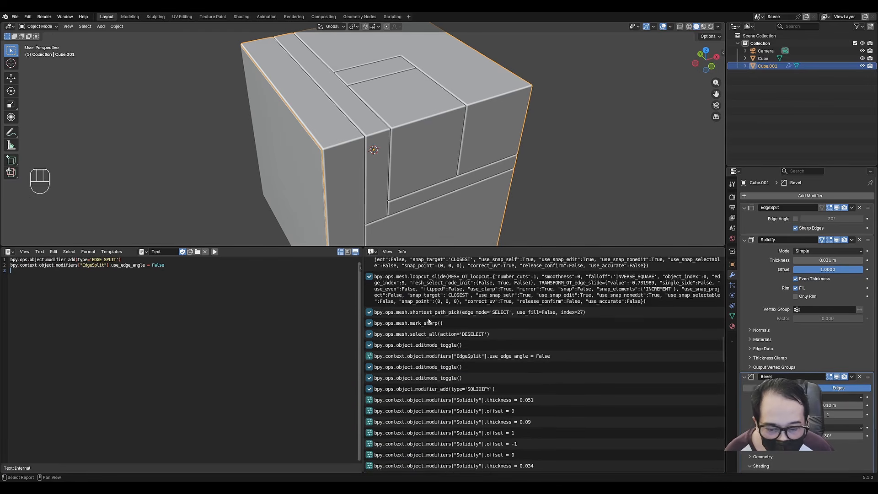
{"action": "left_click", "coordinate": [429, 359]}
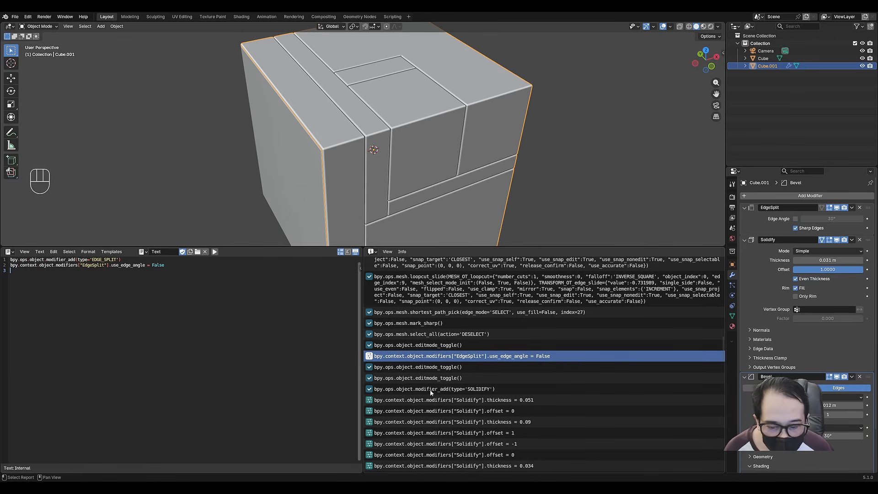
{"action": "scroll", "coordinate": [430, 393], "scroll_direction": "down", "scroll_amount": 3}
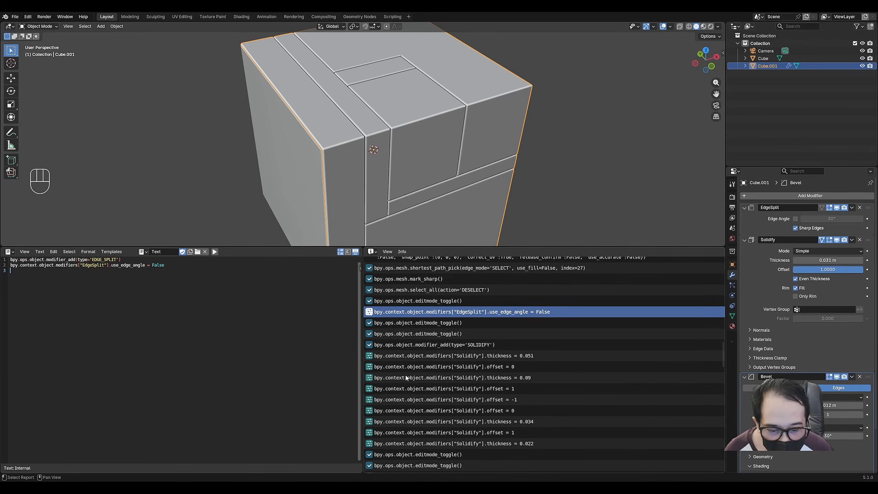
{"action": "left_click", "coordinate": [414, 346]}
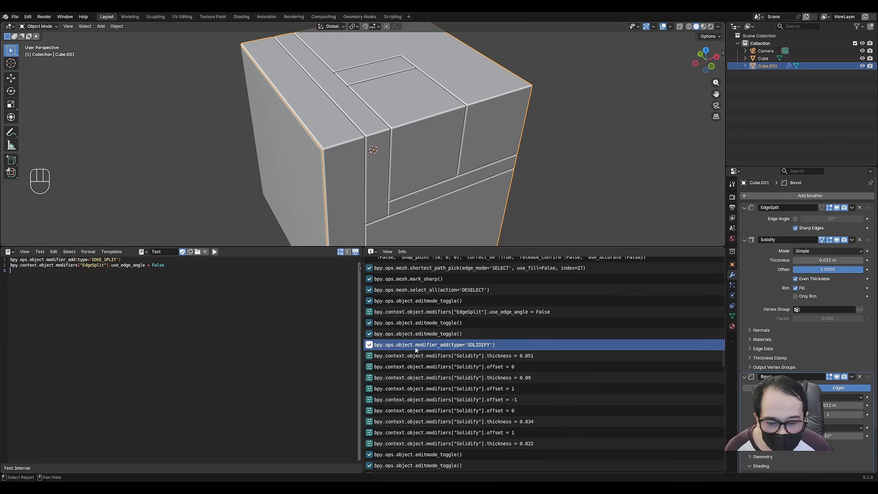
{"action": "key", "text": "ctrl+c"}
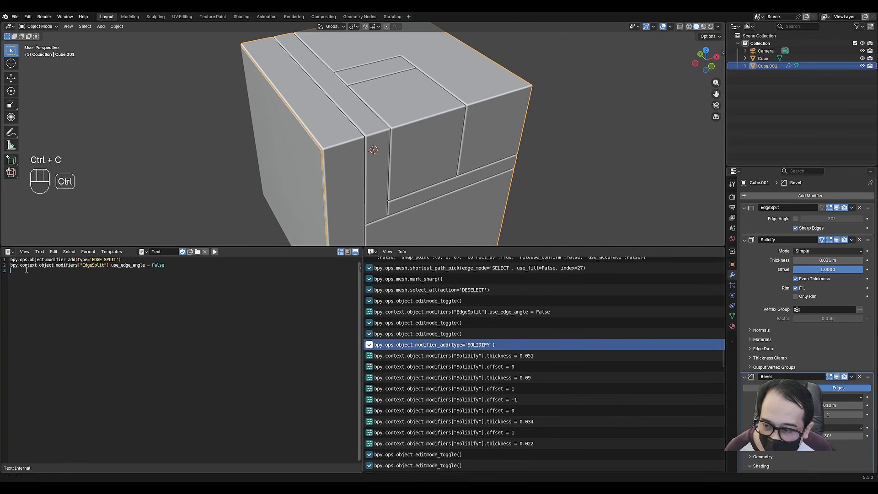
{"action": "key", "text": "ctrl+v"}
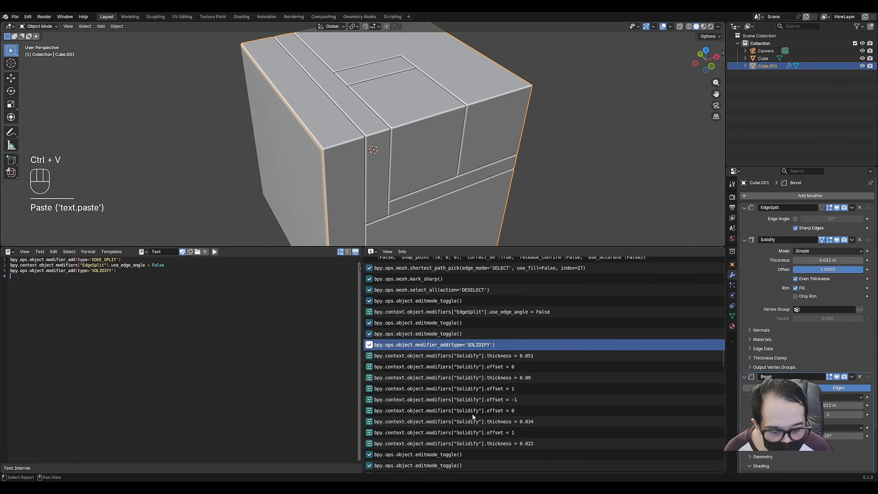
Add the logged Solidify commands for offset = 1 and thickness = 0.022 to the script, and highlight the thickness decimals
{"action": "left_click", "coordinate": [469, 433]}
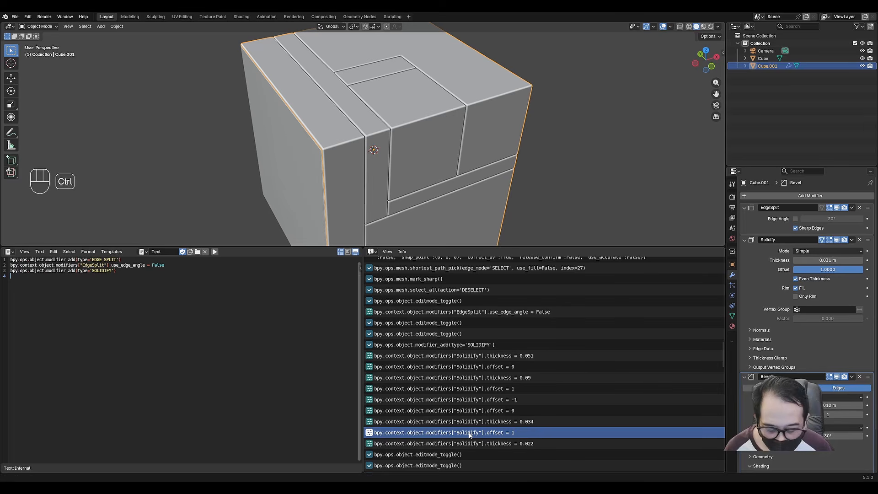
{"action": "key", "text": "ctrl+c"}
{"action": "key", "text": "ctrl+v"}
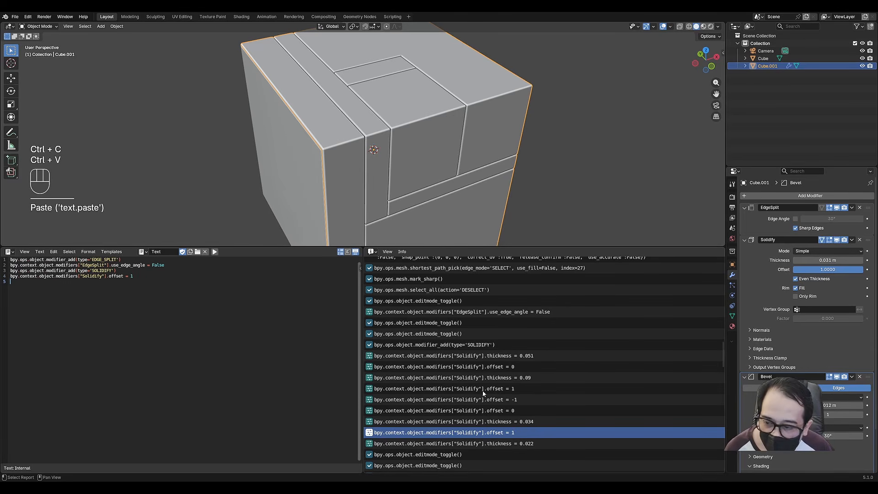
{"action": "left_click", "coordinate": [506, 444]}
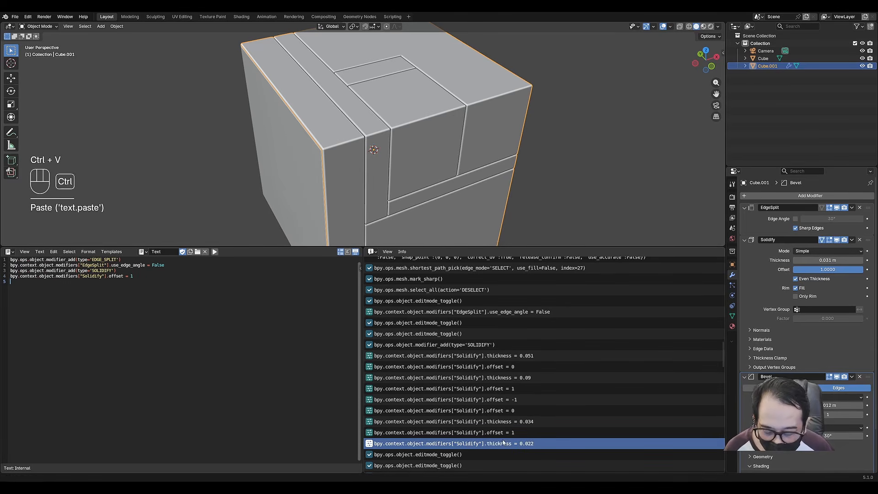
{"action": "key", "text": "ctrl+c"}
{"action": "left_click", "coordinate": [28, 289]}
{"action": "key", "text": "ctrl+v"}
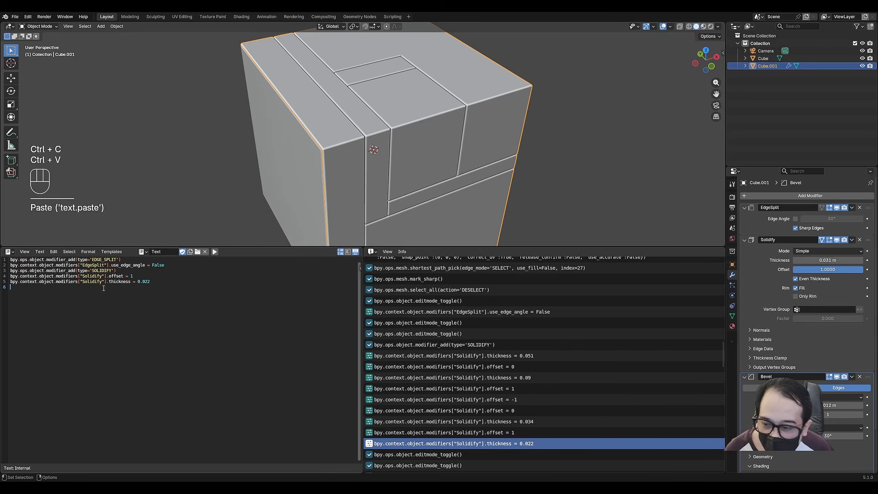
{"action": "left_click", "coordinate": [143, 282]}
{"action": "double_click", "coordinate": [143, 282]}
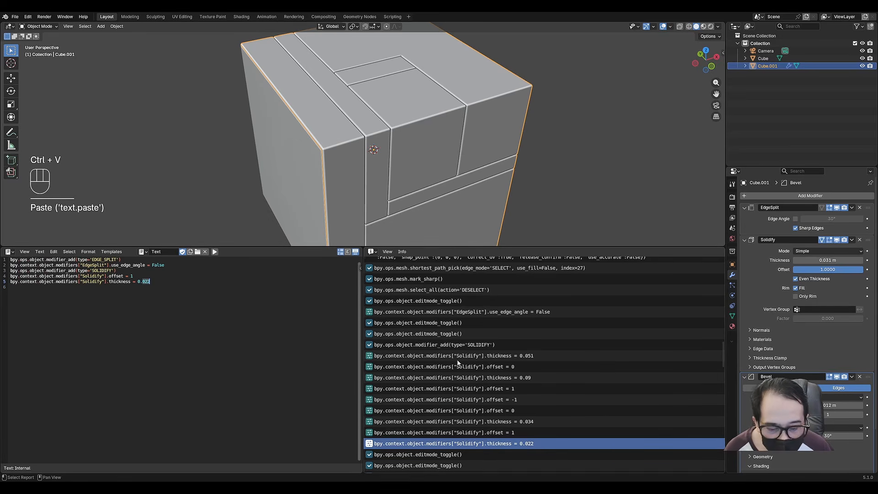
Copy the logged command bpy.ops.object.modifier_add(type='BEVEL') into the script below the Solidify thickness line
{"action": "scroll", "coordinate": [452, 362], "scroll_direction": "down", "scroll_amount": 5}
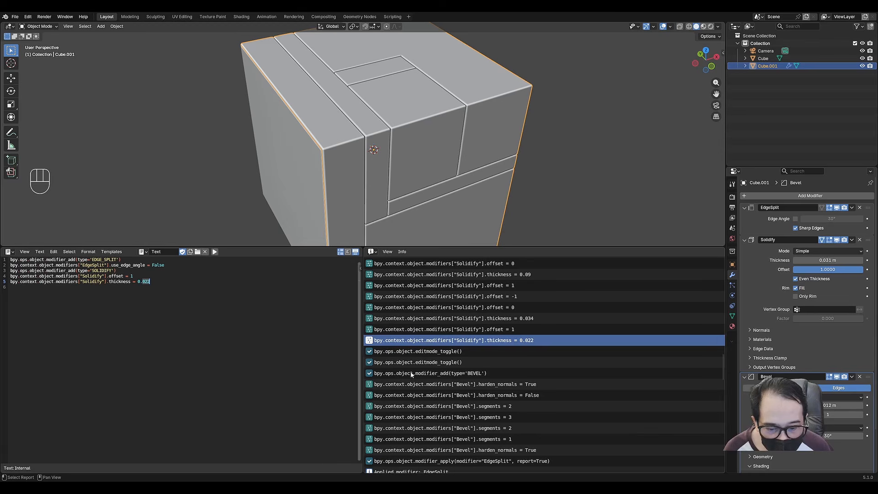
{"action": "left_click", "coordinate": [412, 374]}
{"action": "key", "text": "ctrl+c"}
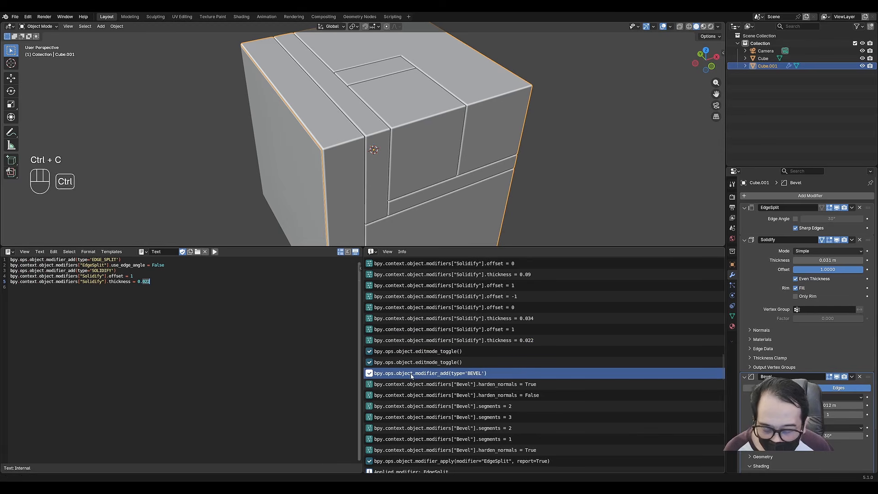
{"action": "left_click", "coordinate": [23, 298]}
{"action": "key", "text": "ctrl+v"}
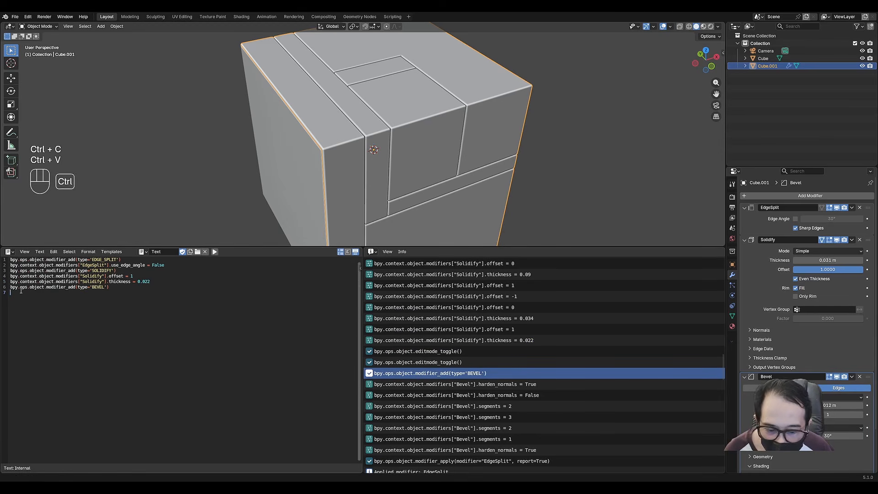
Add the logged command that sets the Bevel modifier's segments to 1 at the end of the script
{"action": "left_click", "coordinate": [445, 407]}
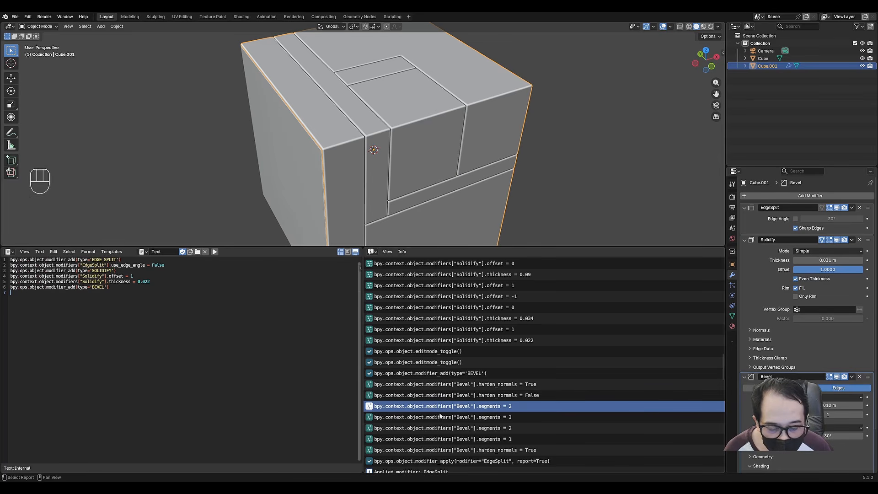
{"action": "key", "text": "ctrl"}
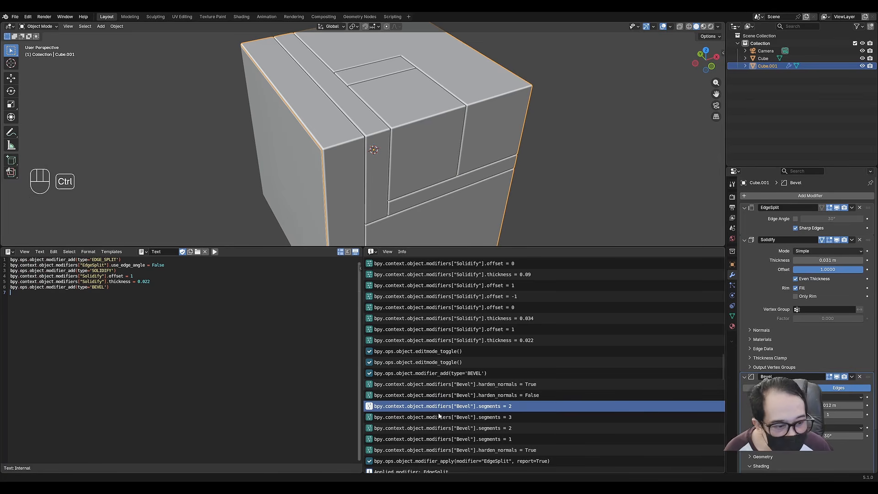
{"action": "left_click", "coordinate": [507, 438]}
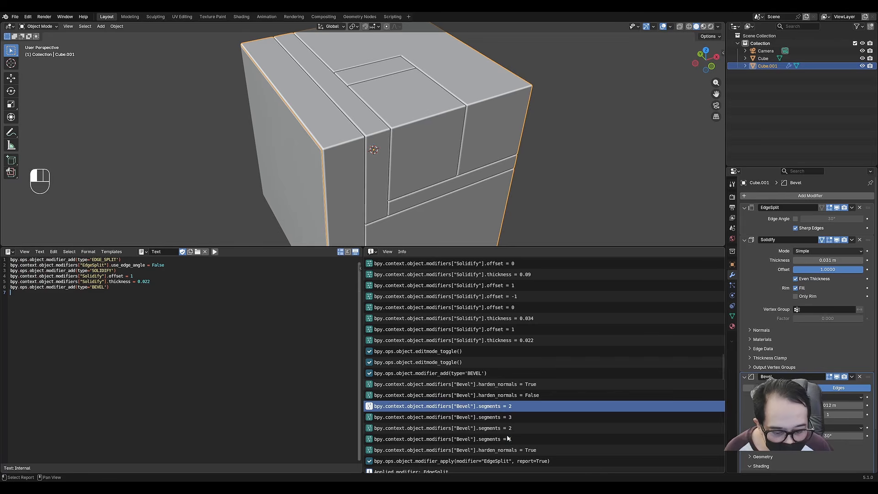
{"action": "key", "text": "ctrl"}
{"action": "key", "text": "ctrl+c"}
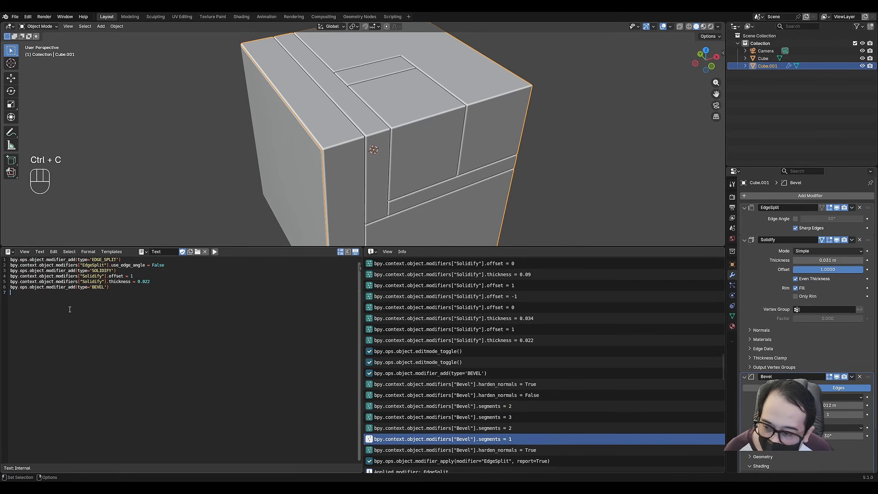
{"action": "key", "text": "ctrl+v"}
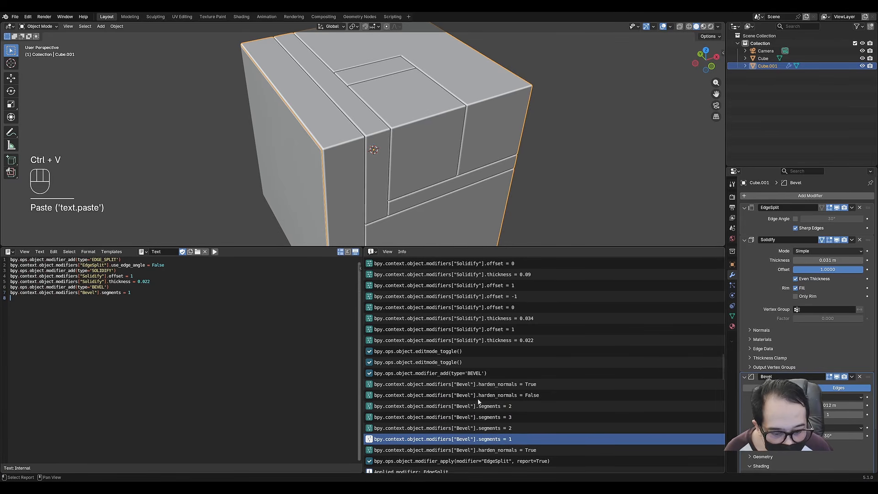
Add the logged command that sets the Bevel modifier's harden_normals to True as the script's line 8
{"action": "left_click", "coordinate": [478, 399]}
{"action": "left_click", "coordinate": [479, 388]}
{"action": "key", "text": "ctrl+c"}
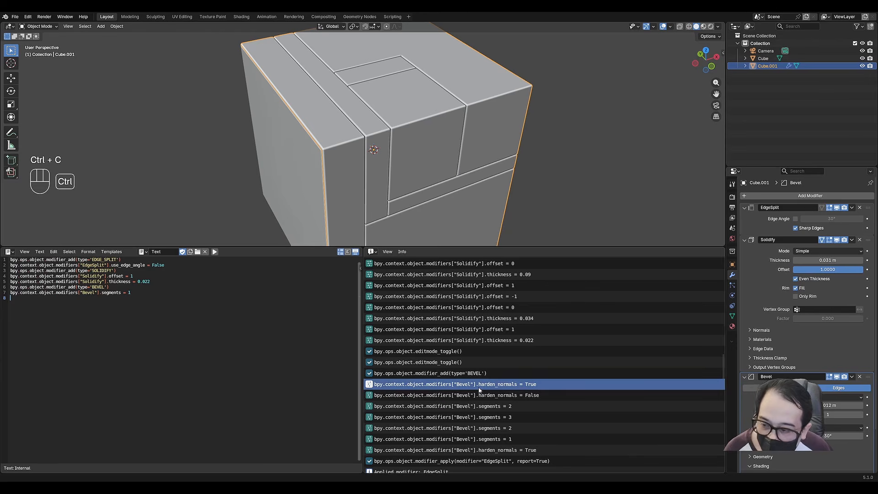
{"action": "key", "text": "ctrl+v"}
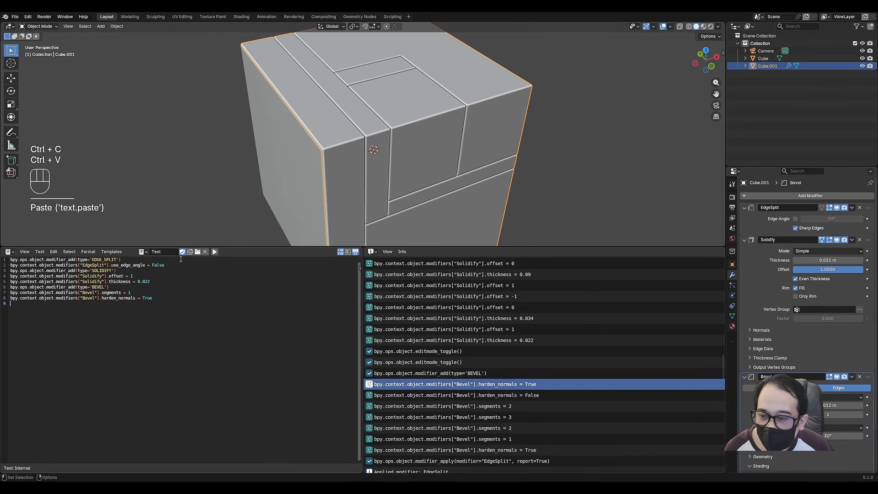
Add import bpy as the script's first line, with a blank line between it and the modifier commands
{"action": "key", "text": "Home"}
{"action": "key", "text": "Return"}
{"action": "key", "text": "Return"}
{"action": "key", "text": "Up"}
{"action": "key", "text": "Up"}
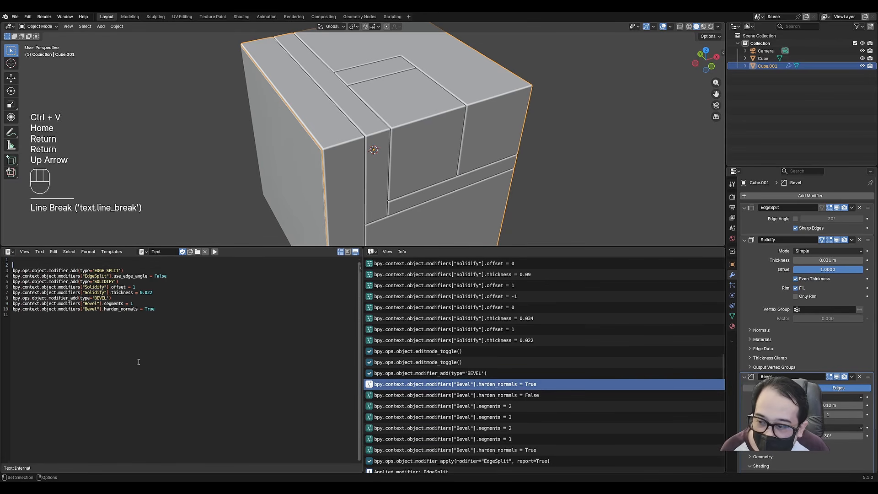
{"action": "type", "text": "import bpy"}
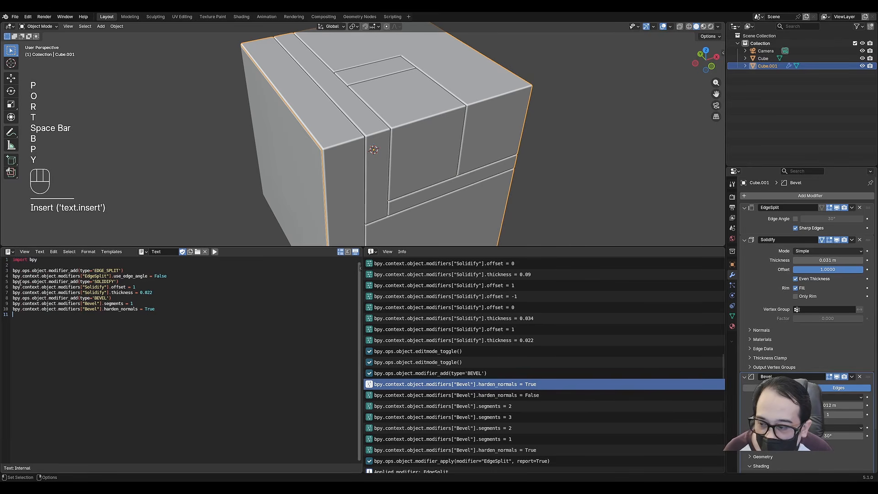
Highlight the bpy prefix of the EdgeSplit command, followed by all lines of the script
{"action": "left_click_drag", "start_coordinate": [20, 271], "coordinate": [13, 271]}
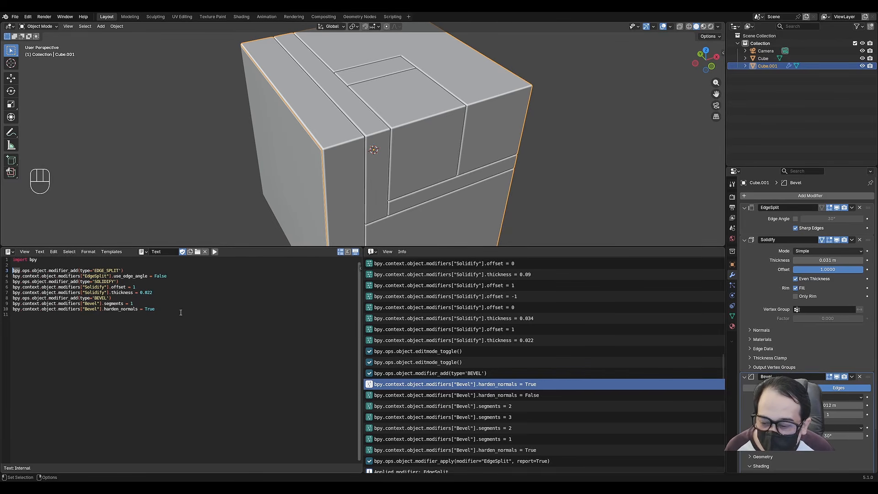
{"action": "left_click_drag", "start_coordinate": [180, 312], "coordinate": [13, 259]}
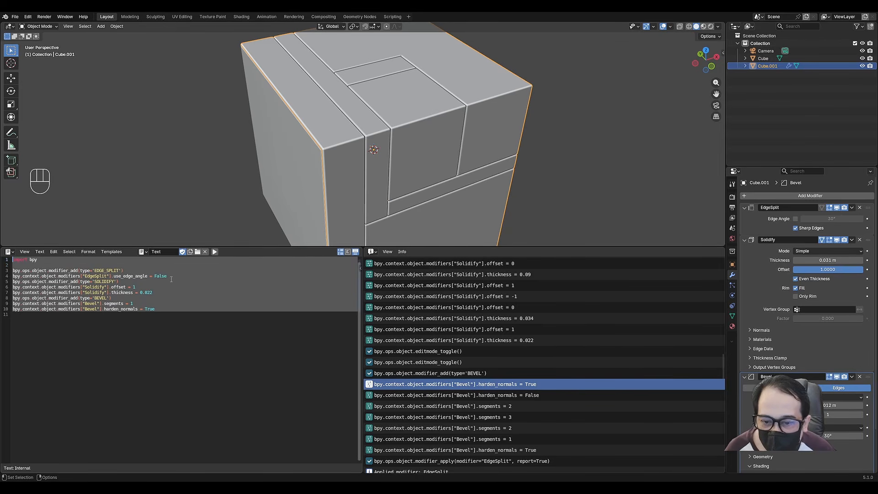
{"action": "left_click", "coordinate": [139, 281]}
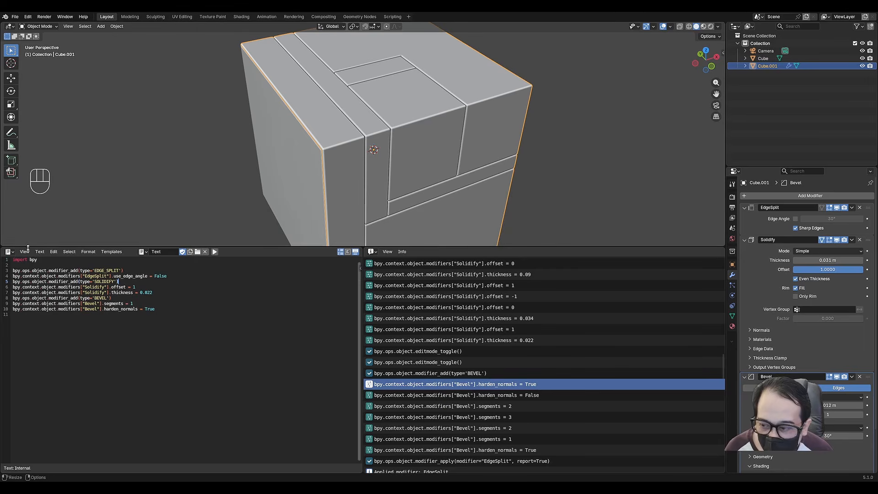
{"action": "left_click", "coordinate": [12, 252]}
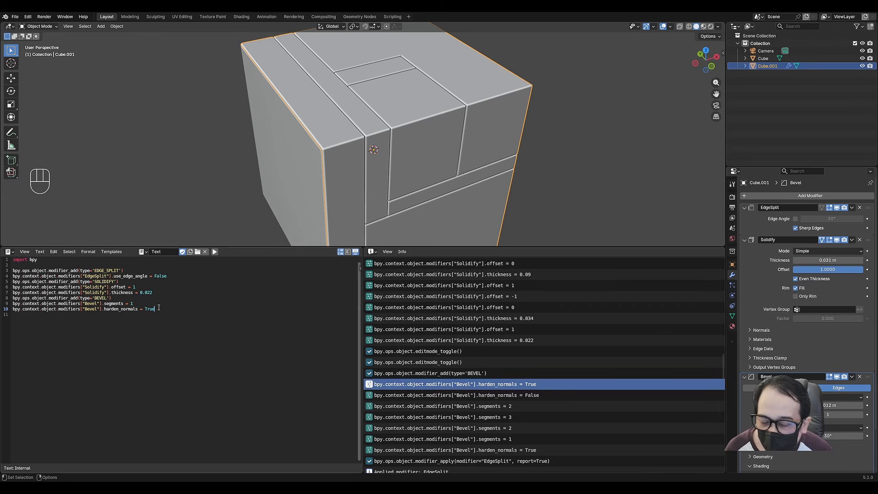
Enlarge the 3D viewport over the script area and open the plain Cube's mesh for editing, seen from below
{"action": "left_click_drag", "start_coordinate": [428, 247], "coordinate": [428, 382]}
{"action": "scroll", "coordinate": [323, 213], "scroll_direction": "down", "scroll_amount": 3}
{"action": "key", "text": "Tab"}
{"action": "scroll", "coordinate": [322, 214], "scroll_direction": "up", "scroll_amount": 3}
{"action": "middle_click_drag", "start_coordinate": [322, 213], "coordinate": [360, 235]}
{"action": "key", "text": "Tab"}
{"action": "left_click", "coordinate": [346, 231]}
{"action": "key", "text": "Tab"}
{"action": "left_click", "coordinate": [360, 234], "text": "shift"}
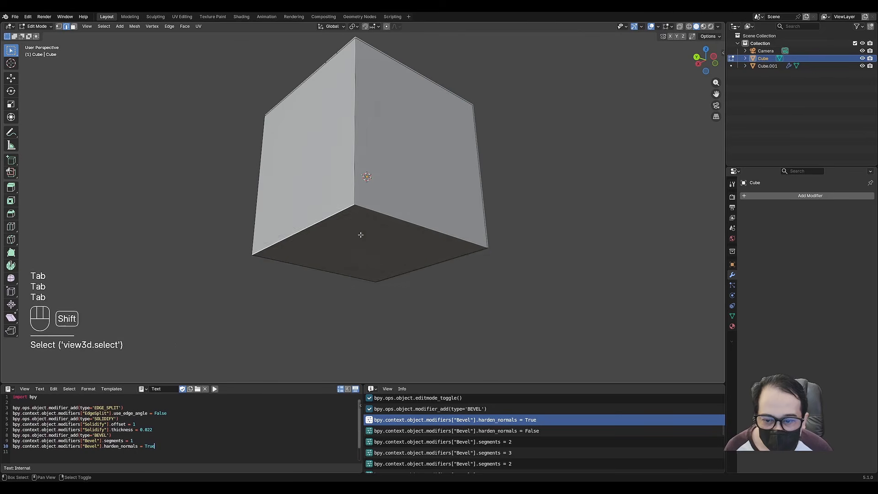
Select the cube's adjoining side and bottom faces in face mode and duplicate them about 0.34 m away
{"action": "key", "text": "3"}
{"action": "left_click", "coordinate": [343, 190]}
{"action": "left_click", "coordinate": [363, 209], "text": "shift"}
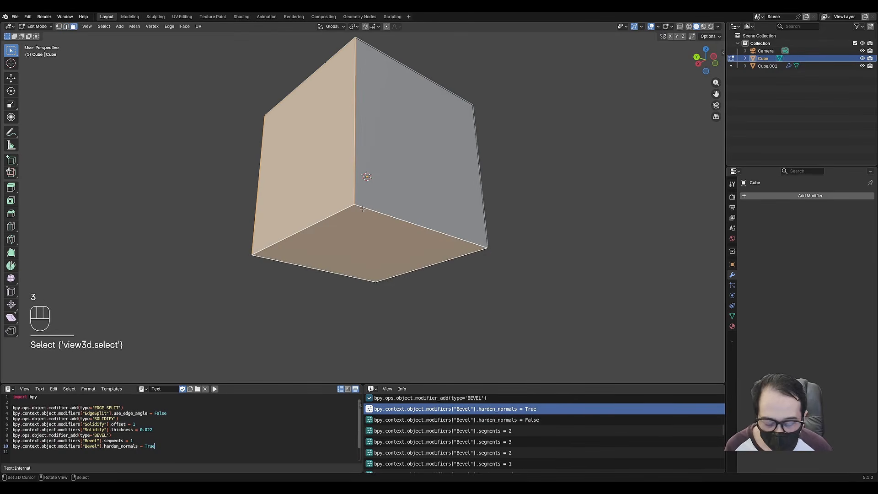
{"action": "key", "text": "p"}
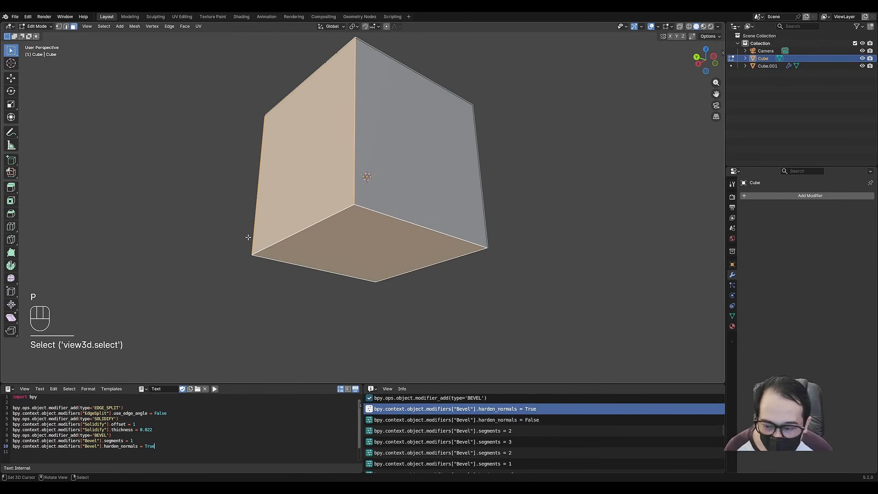
{"action": "key", "text": "shift+d"}
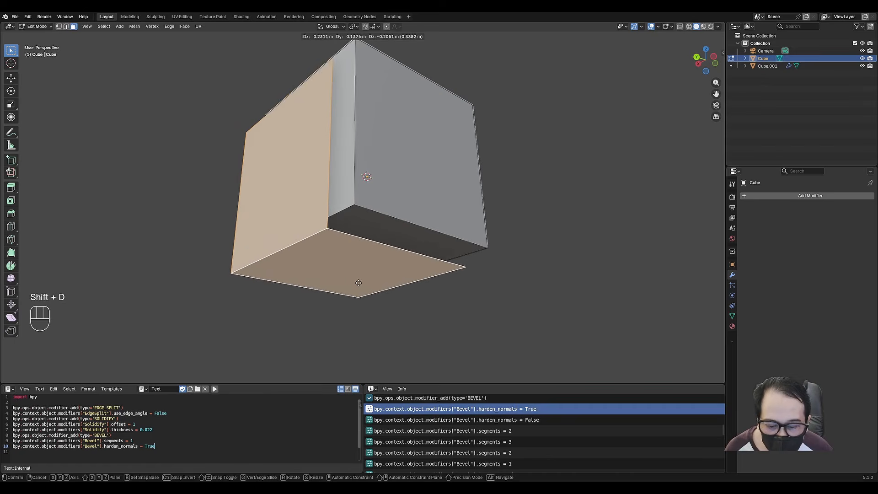
{"action": "left_click", "coordinate": [358, 283]}
Examine the duplicate_move command logged for the face duplication in the operation log
{"action": "scroll", "coordinate": [446, 443], "scroll_direction": "down", "scroll_amount": 10}
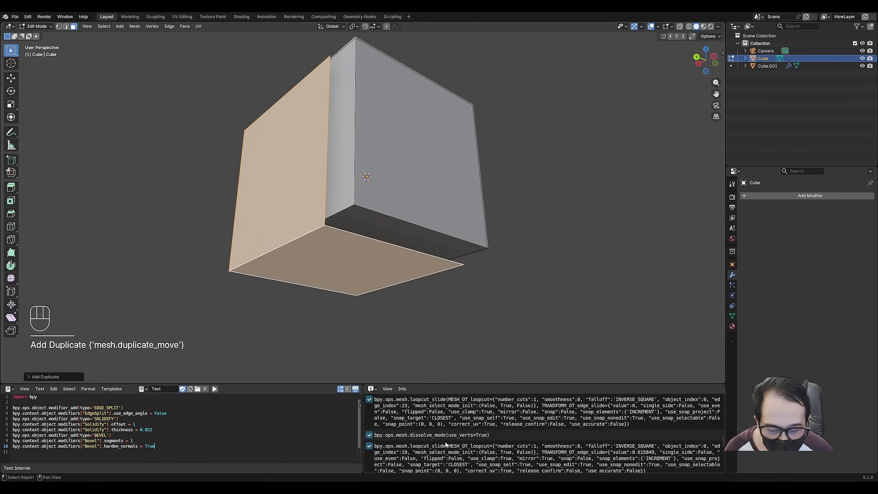
{"action": "scroll", "coordinate": [446, 443], "scroll_direction": "down", "scroll_amount": 10}
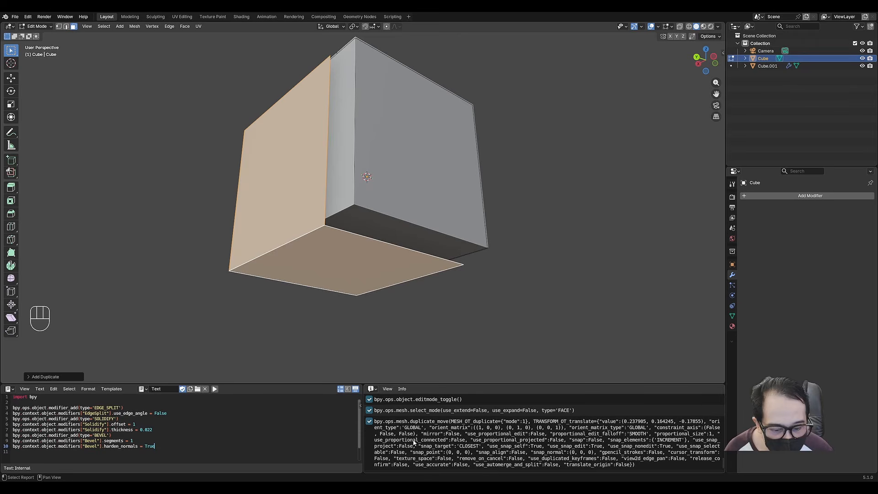
{"action": "left_click", "coordinate": [421, 437]}
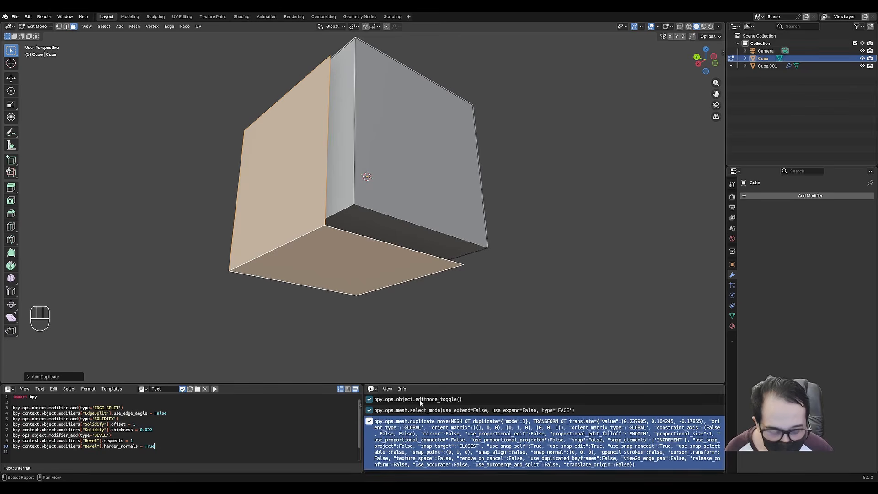
{"action": "left_click", "coordinate": [450, 265]}
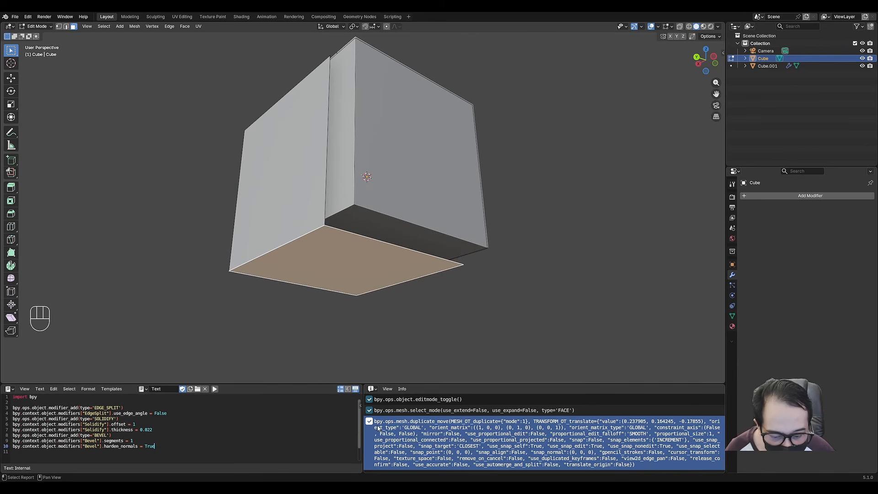
{"action": "left_click", "coordinate": [420, 442]}
{"action": "left_click", "coordinate": [421, 317]}
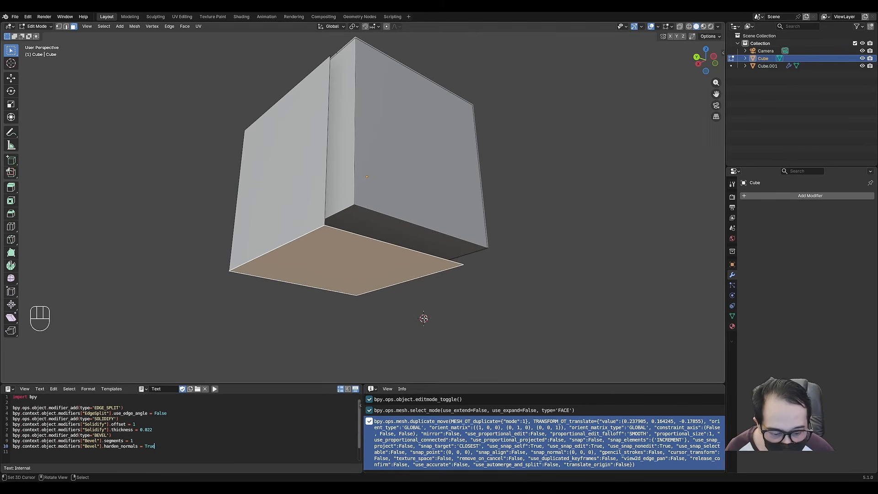
{"action": "left_click", "coordinate": [501, 331]}
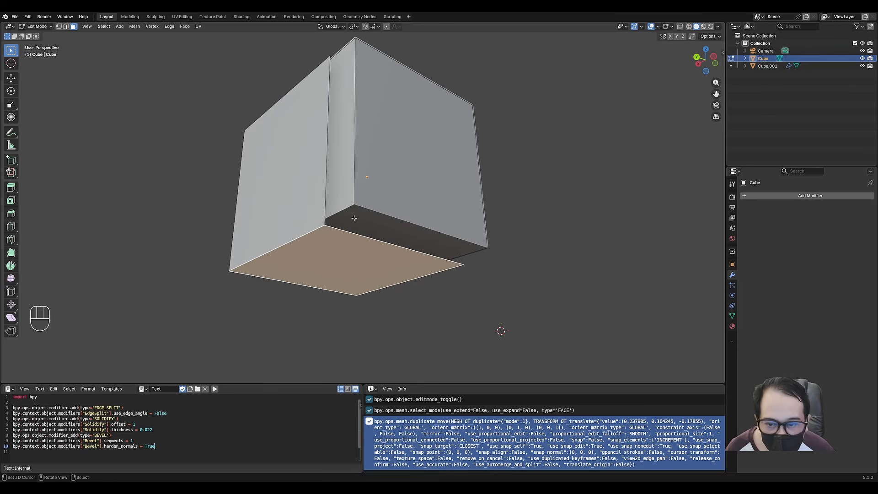
Delete the two offset duplicate faces from the cube's mesh
{"action": "key", "text": "Tab"}
{"action": "key", "text": "Tab"}
{"action": "key", "text": "alt+a"}
{"action": "left_click", "coordinate": [322, 222], "text": "shift"}
{"action": "left_click", "coordinate": [329, 261], "text": "shift"}
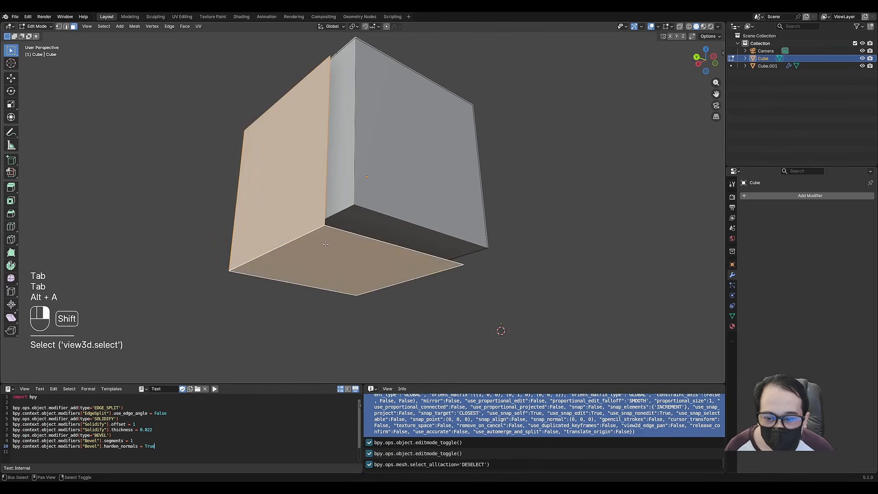
{"action": "key", "text": "x"}
{"action": "left_click", "coordinate": [306, 255]}
Duplicate the cube's adjoining side and bottom faces in place, without any offset
{"action": "left_click", "coordinate": [339, 253], "text": "shift"}
{"action": "key", "text": "shift+d"}
{"action": "right_click", "coordinate": [299, 254]}
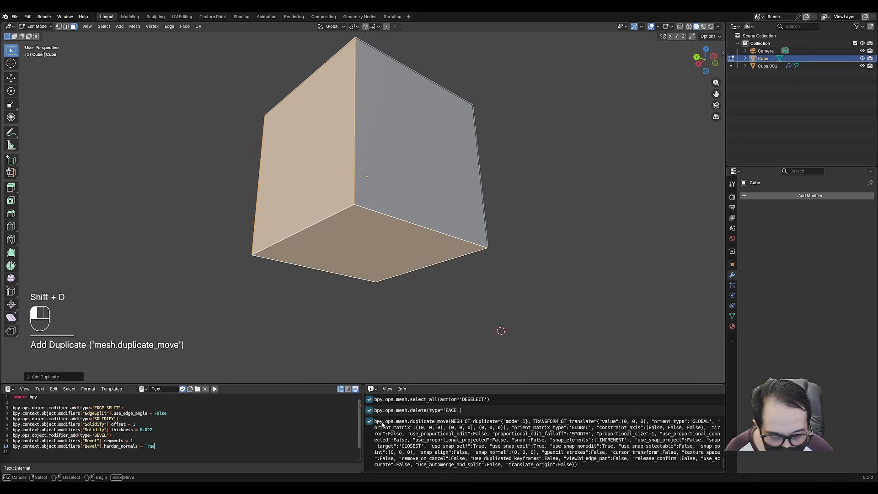
Copy the logged duplicate_move command with zero translation into the script between import bpy and the EdgeSplit command
{"action": "left_click", "coordinate": [378, 427]}
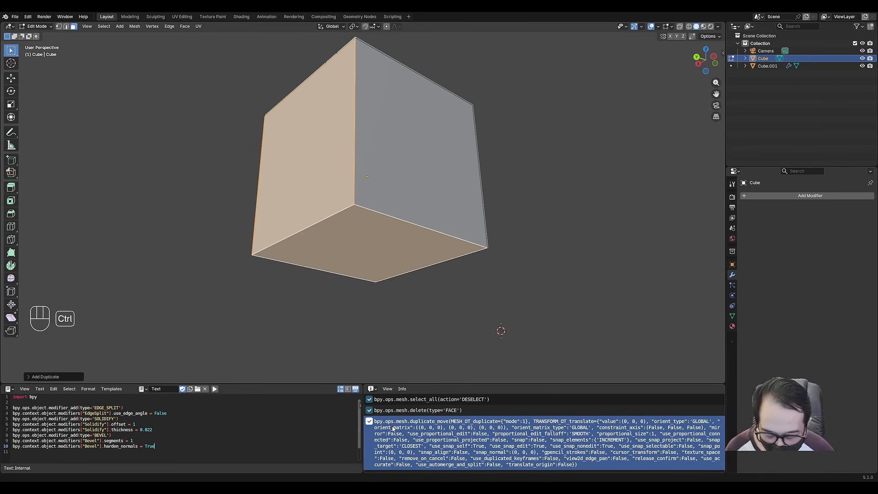
{"action": "key", "text": "ctrl+c"}
{"action": "key", "text": "Return"}
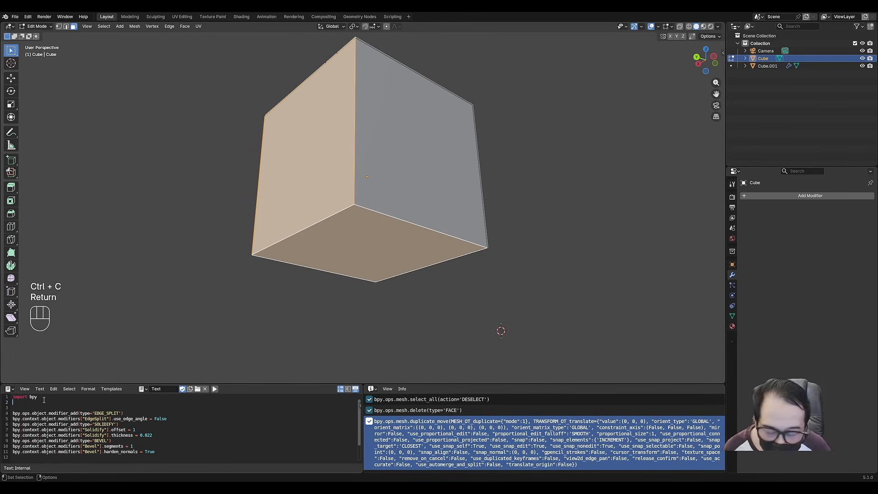
{"action": "key", "text": "Return"}
{"action": "key", "text": "ctrl+v"}
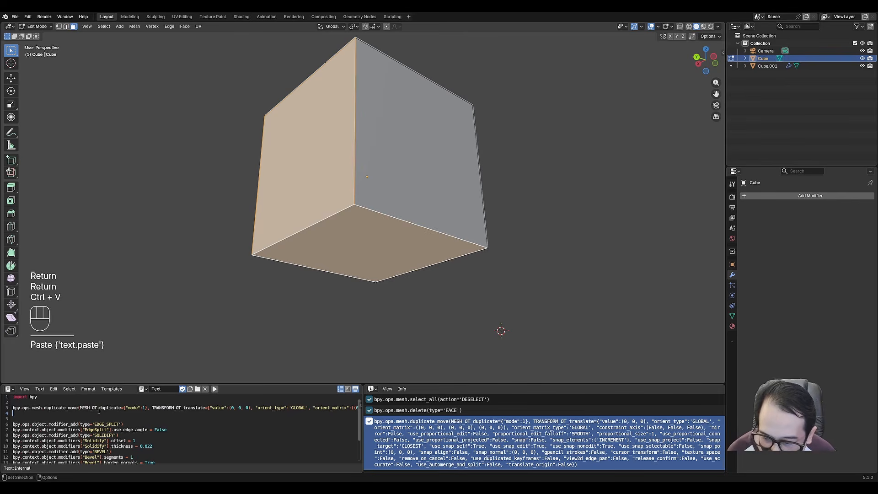
{"action": "left_click", "coordinate": [110, 401]}
{"action": "left_click", "coordinate": [89, 412]}
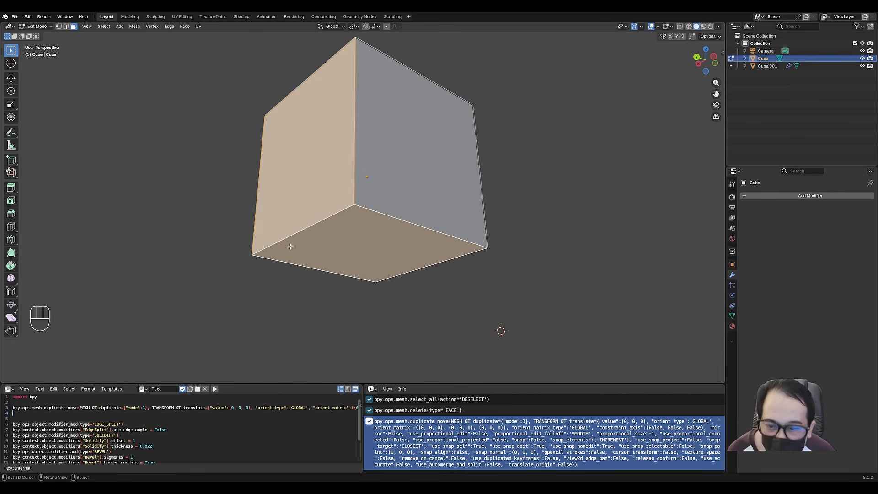
Separate the duplicated faces into their own object and select all faces in that object's mesh
{"action": "key", "text": "p"}
{"action": "left_click", "coordinate": [386, 251]}
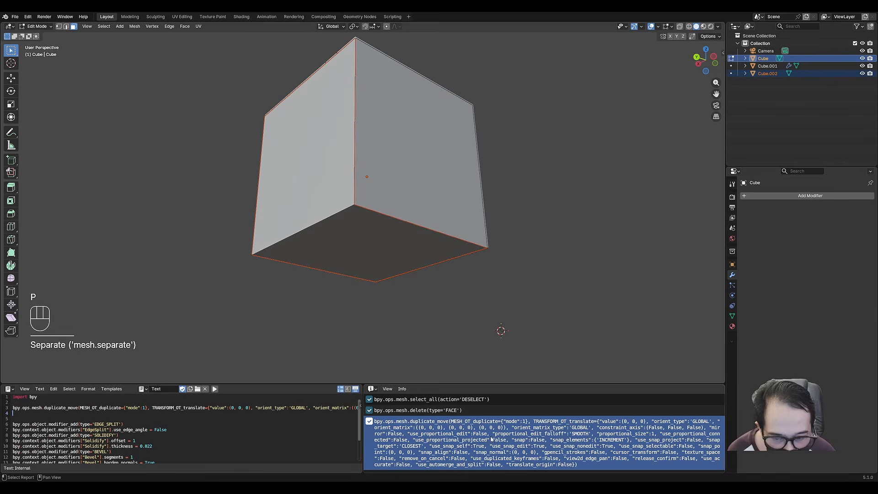
{"action": "key", "text": "Tab"}
{"action": "left_click", "coordinate": [383, 251]}
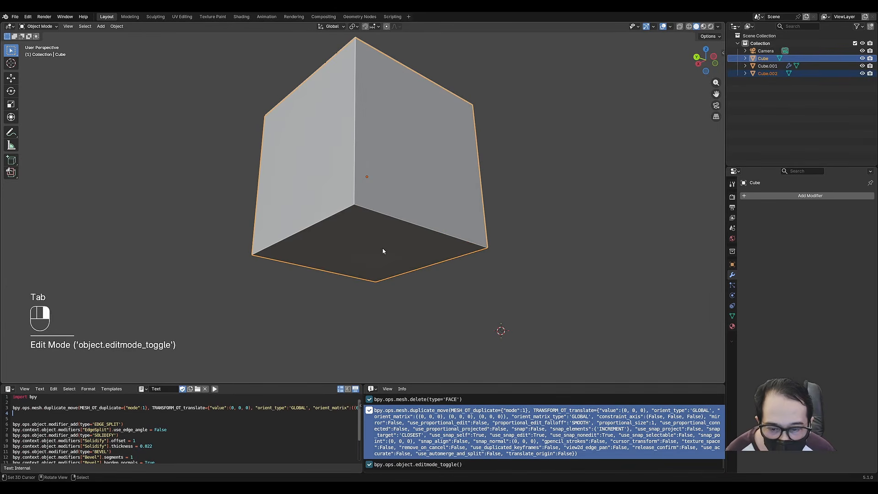
{"action": "key", "text": "Tab"}
{"action": "key", "text": "a"}
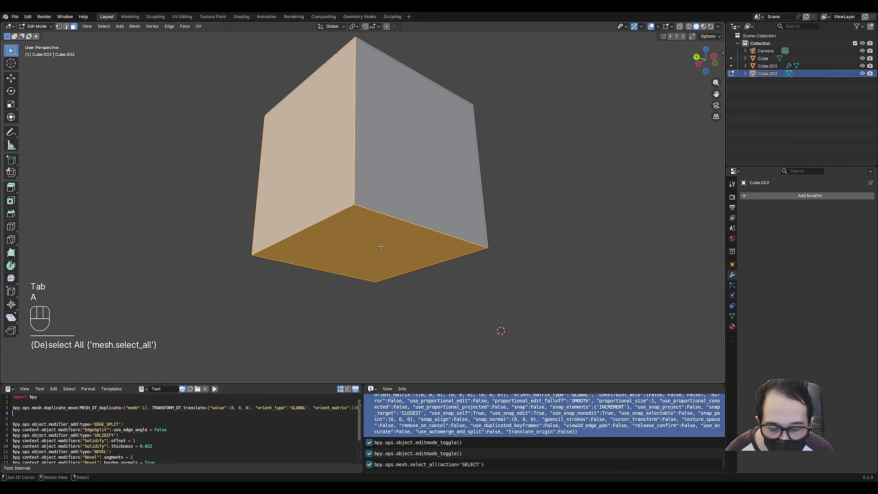
{"action": "key", "text": "Tab"}
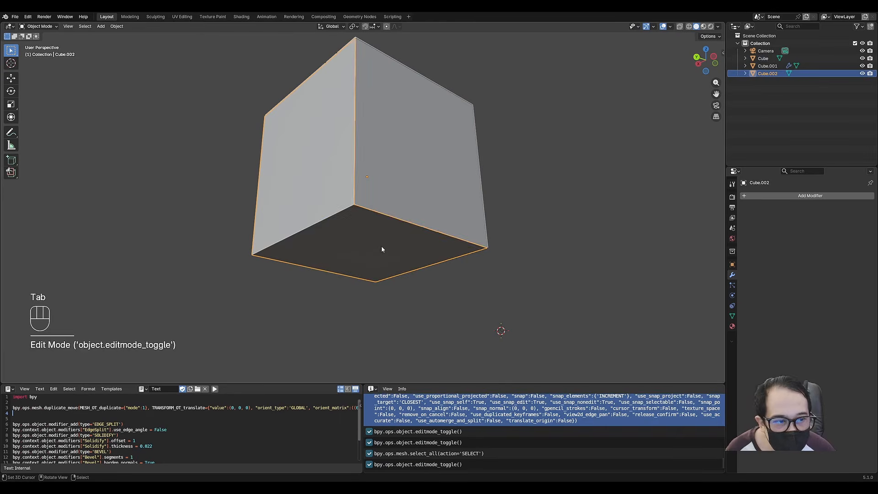
Try moving the cube, cancel, move the separated faces object about 1.5 m away, and undo that move
{"action": "left_click", "coordinate": [382, 247]}
{"action": "key", "text": "g"}
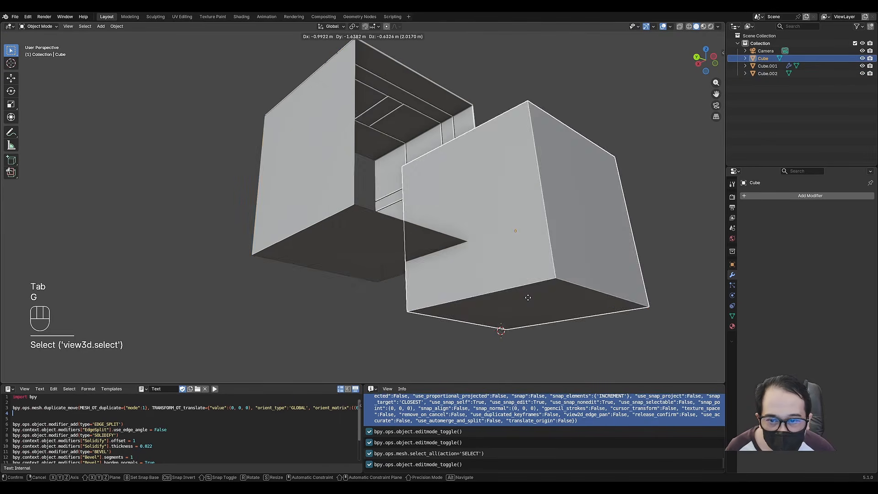
{"action": "right_click", "coordinate": [414, 254]}
{"action": "left_click", "coordinate": [355, 215]}
{"action": "key", "text": "g"}
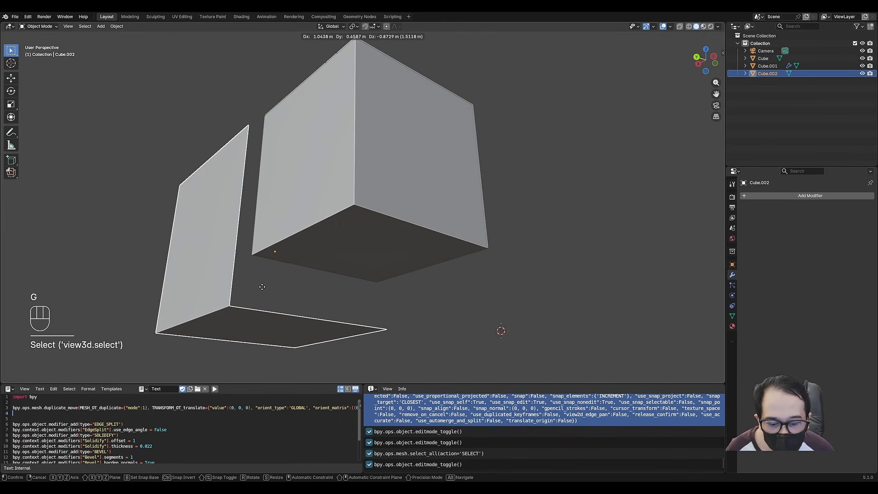
{"action": "left_click", "coordinate": [262, 287]}
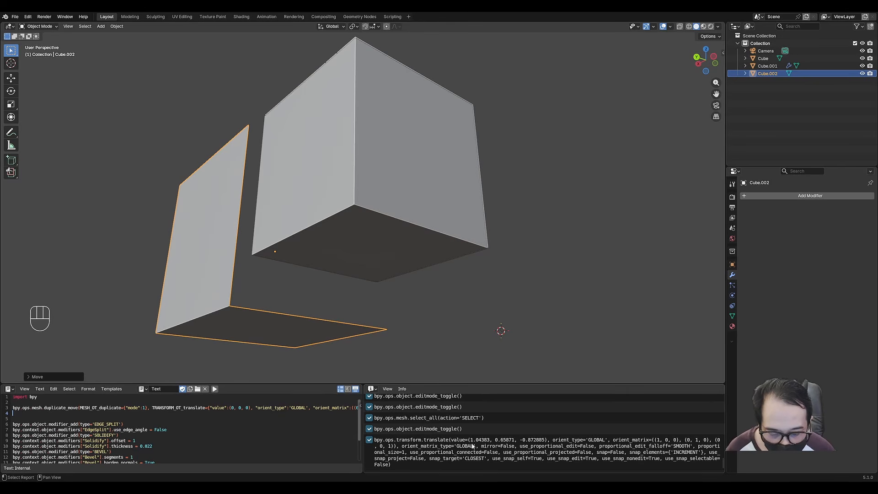
{"action": "key", "text": "ctrl+z"}
Separate all selected faces of Cube.002 into a new object by selection
{"action": "key", "text": "Tab"}
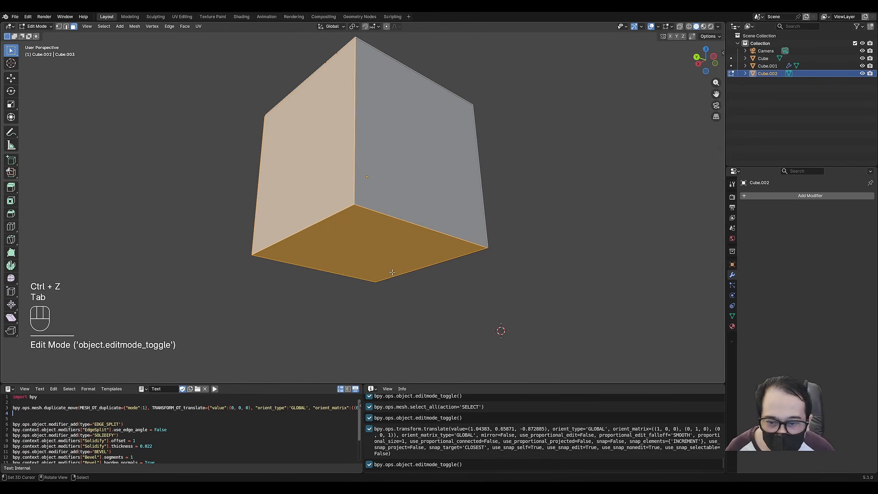
{"action": "key", "text": "p"}
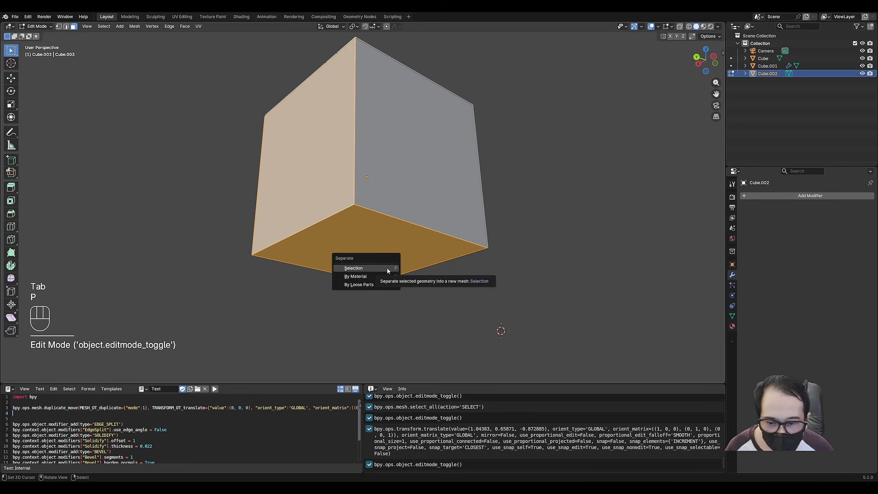
{"action": "left_click", "coordinate": [387, 270]}
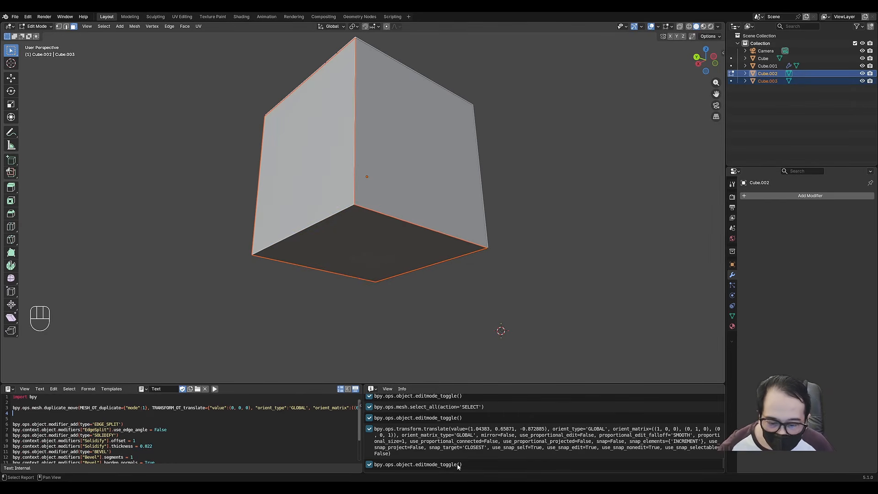
Switch the Info log area to the Python Console and begin a command with bpy.ops
{"action": "left_click", "coordinate": [373, 390]}
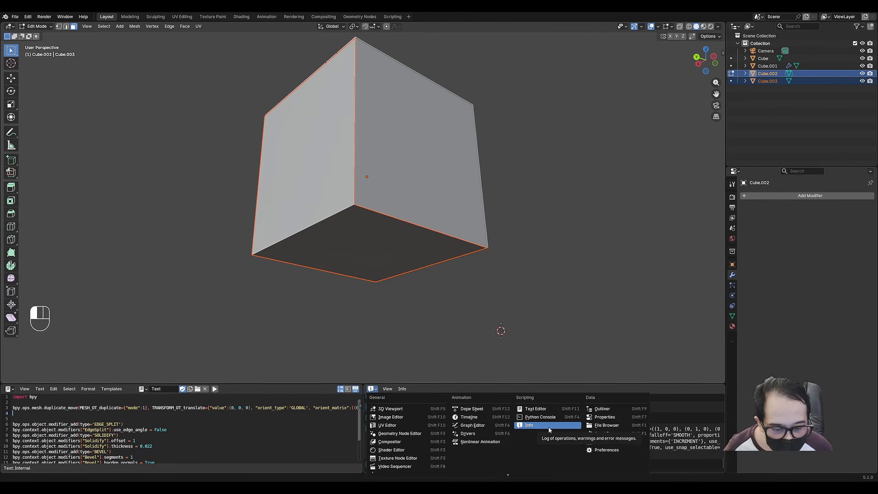
{"action": "left_click", "coordinate": [373, 389]}
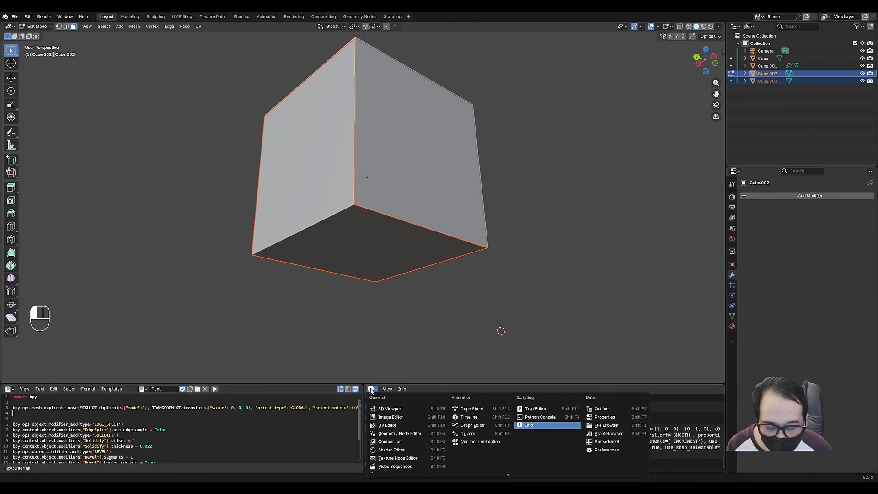
{"action": "left_click", "coordinate": [539, 412]}
{"action": "type", "text": "bn"}
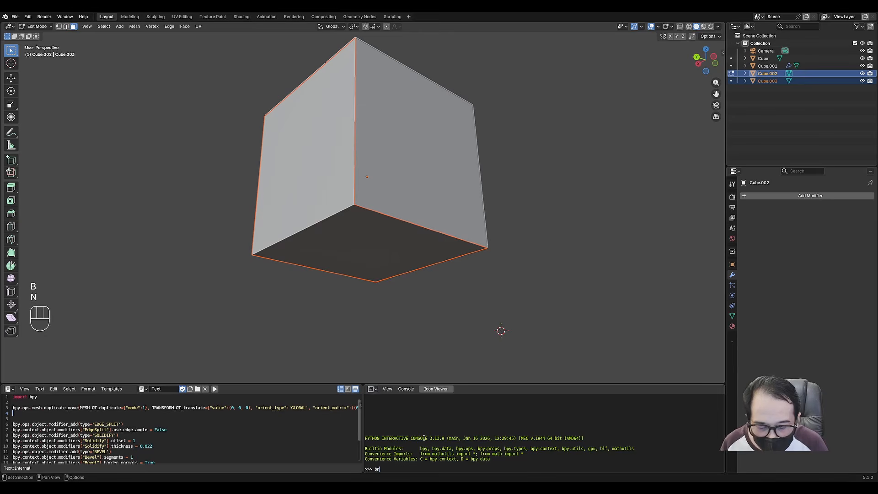
{"action": "key", "text": "BackSpace"}
{"action": "type", "text": "py.ops."}
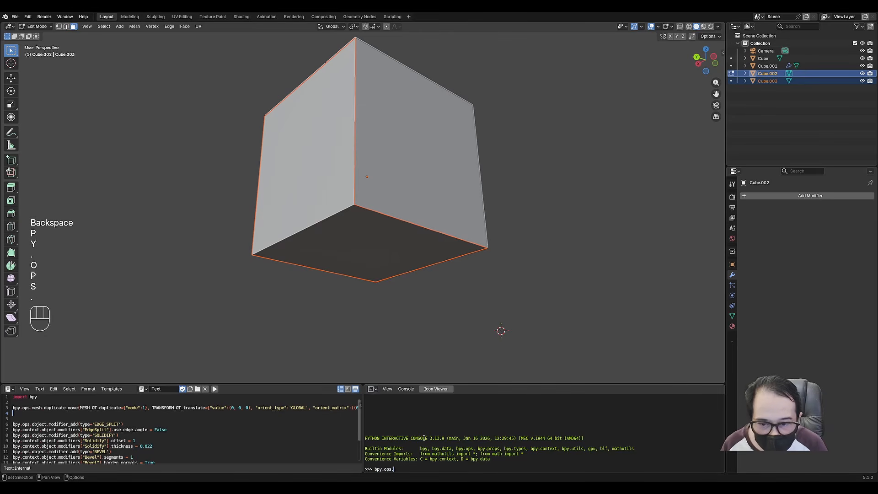
Leave mesh editing and delete the separated objects Cube.003 and Cube.002
{"action": "key", "text": "Tab"}
{"action": "left_click", "coordinate": [405, 245]}
{"action": "key", "text": "Tab"}
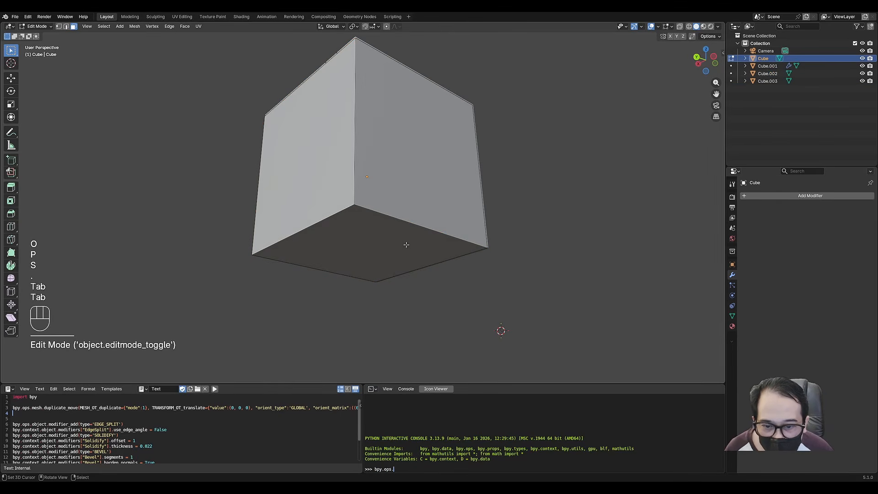
{"action": "key", "text": "a"}
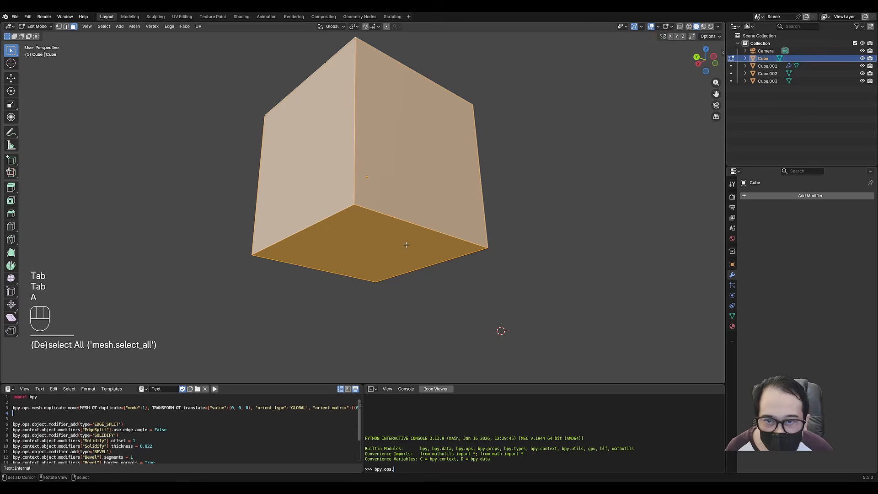
{"action": "key", "text": "Tab"}
{"action": "left_click", "coordinate": [775, 82]}
{"action": "key", "text": "x"}
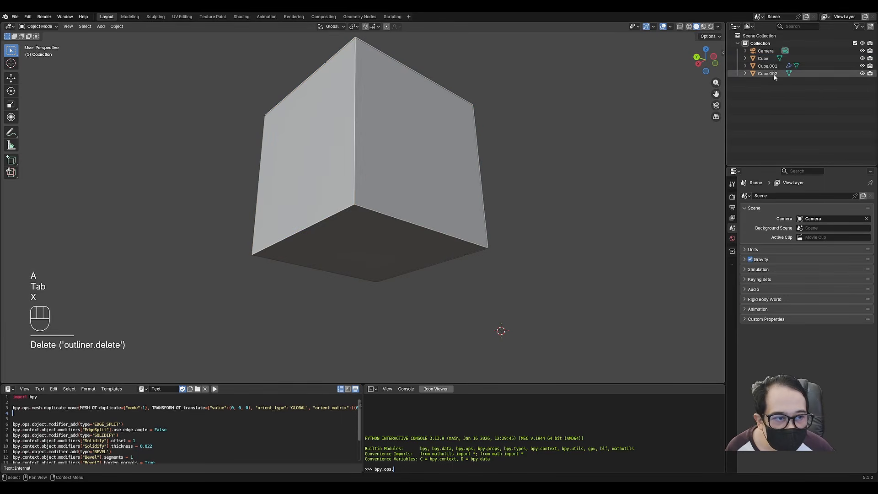
{"action": "left_click", "coordinate": [774, 77]}
{"action": "key", "text": "x"}
Duplicate one side face and the underside of Cube in place, and separate the duplicates by selection into a new object
{"action": "right_click", "coordinate": [439, 170]}
{"action": "key", "text": "Tab"}
{"action": "right_click", "coordinate": [335, 188]}
{"action": "right_click", "coordinate": [369, 258], "text": "shift"}
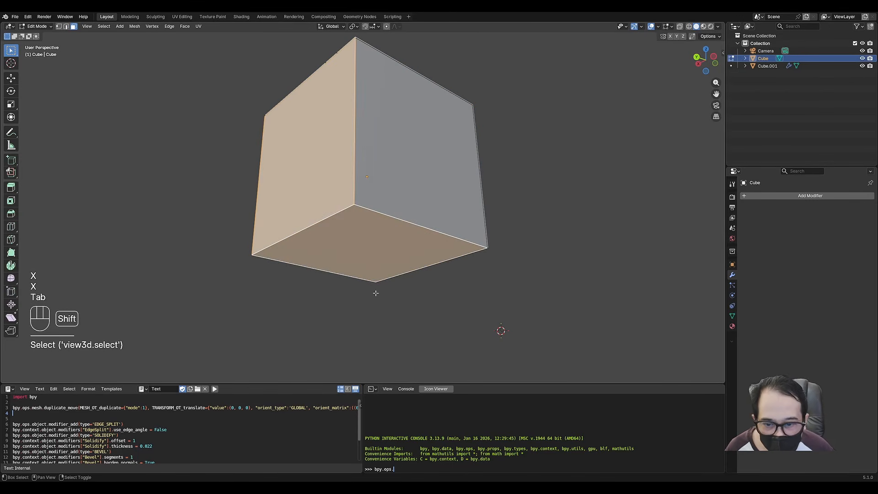
{"action": "key", "text": "shift+d"}
{"action": "right_click", "coordinate": [329, 320]}
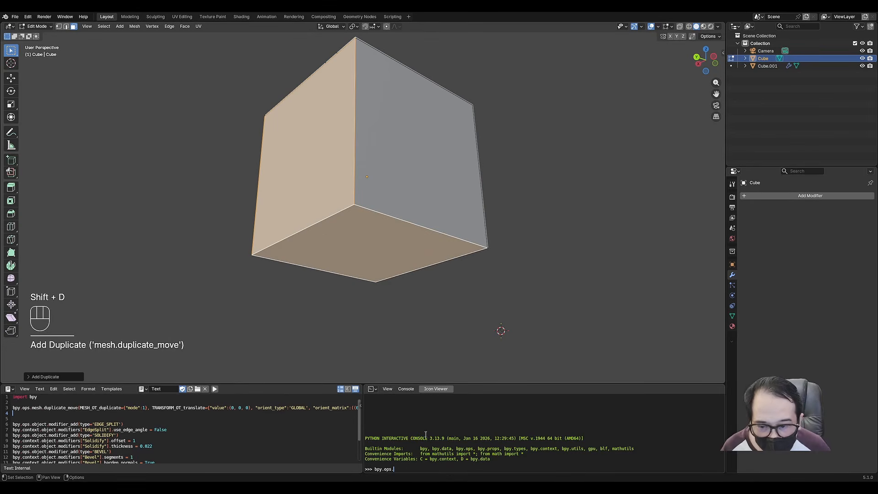
{"action": "key", "text": "p"}
{"action": "left_click", "coordinate": [384, 289]}
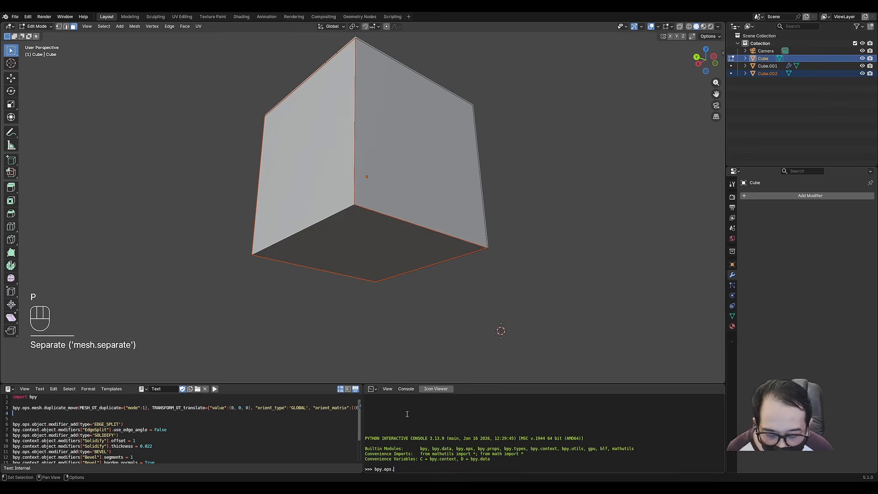
Complete the console command as bpy.ops.mesh.separate(type='SELECTED') without running it
{"action": "type", "text": "mesh.sep"}
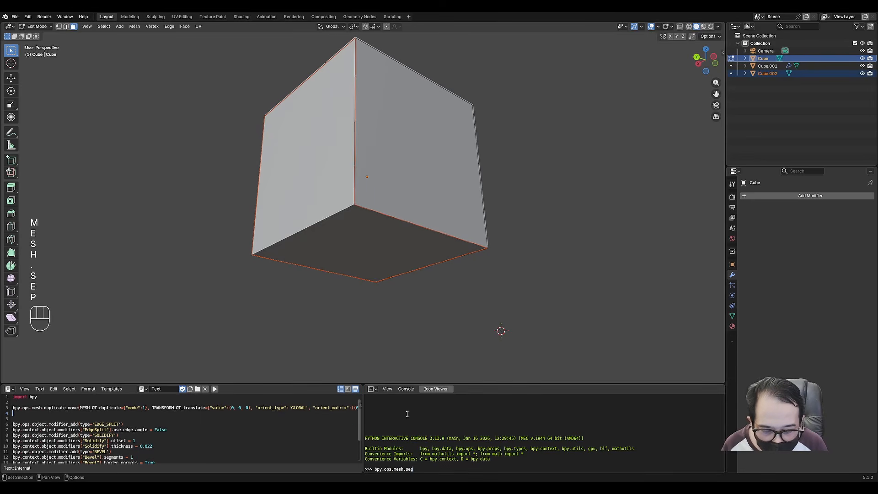
{"action": "key", "text": "Tab"}
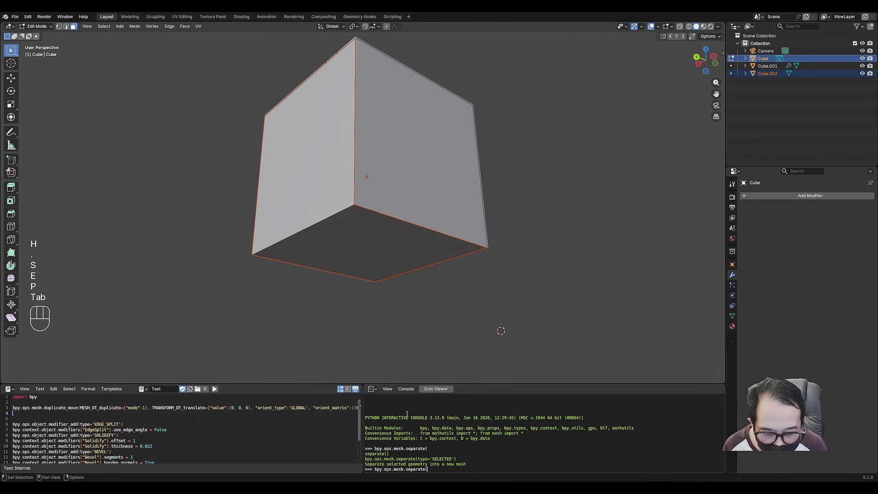
{"action": "type", "text": "ype"}
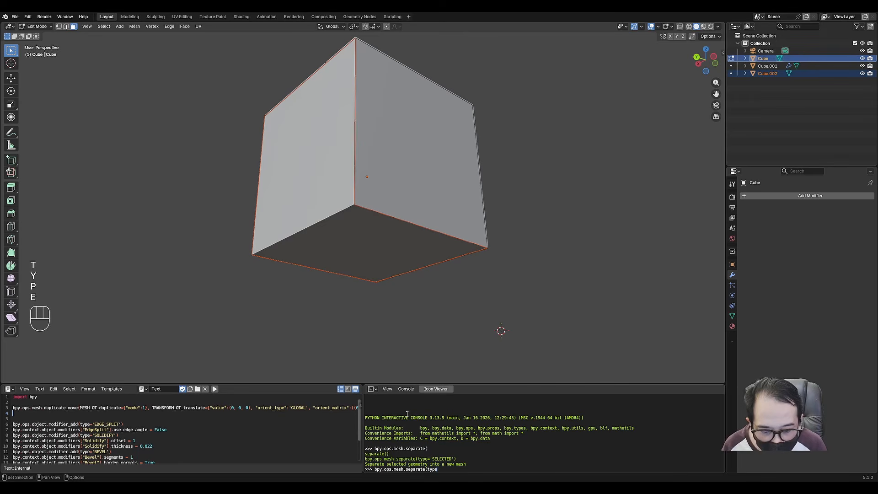
{"action": "type", "text": "="}
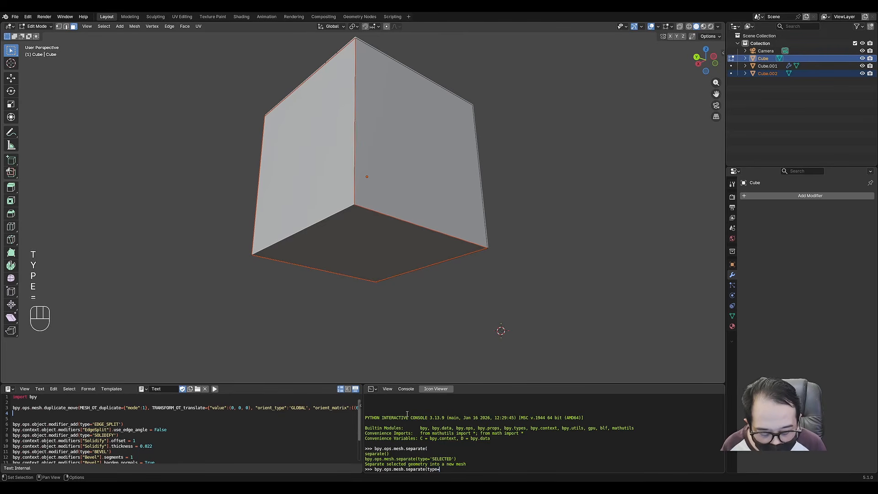
{"action": "type", "text": "'SELEC"}
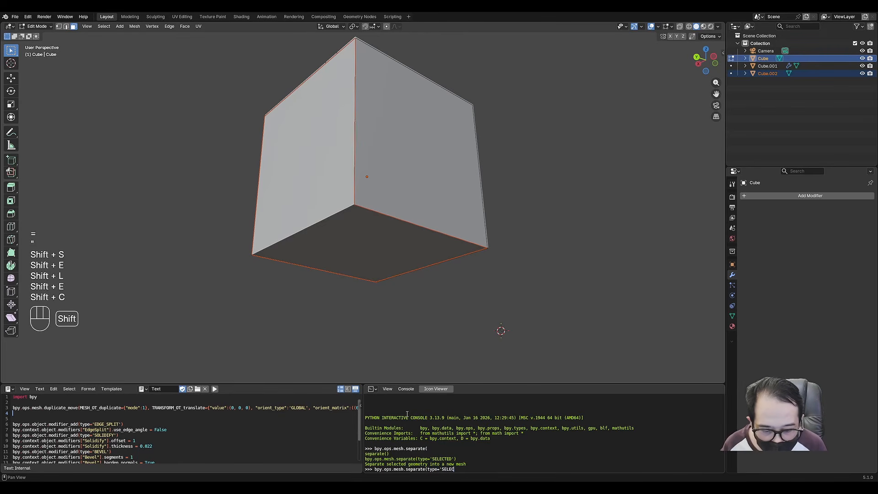
{"action": "type", "text": "TED')"}
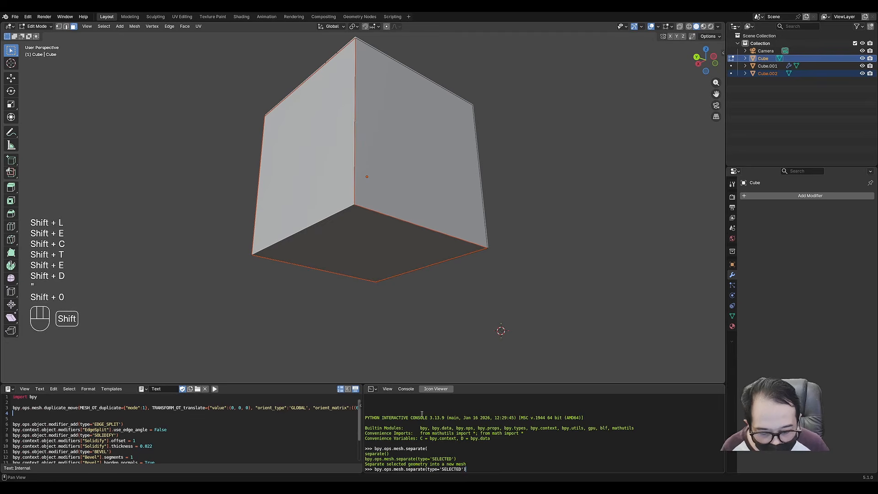
Copy the separate command from the console into the script on the line below duplicate_move
{"action": "left_click_drag", "start_coordinate": [375, 470], "coordinate": [491, 471]}
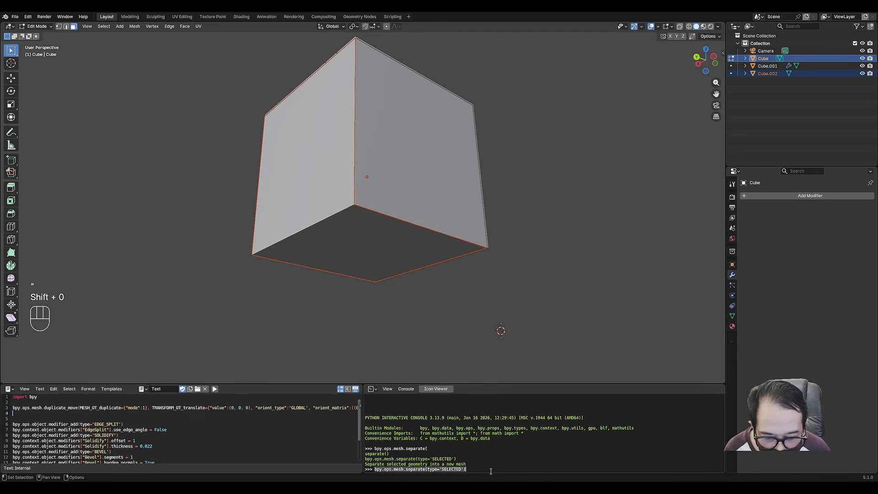
{"action": "key", "text": "ctrl+c"}
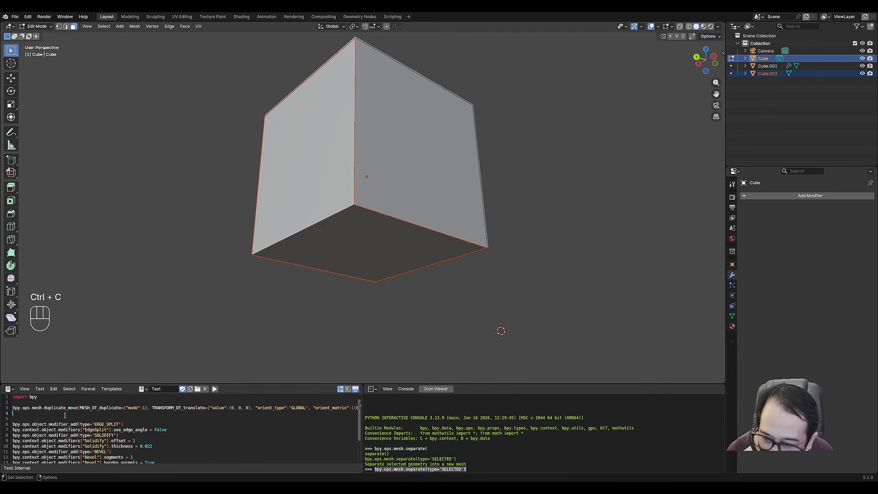
{"action": "key", "text": "ctrl+v"}
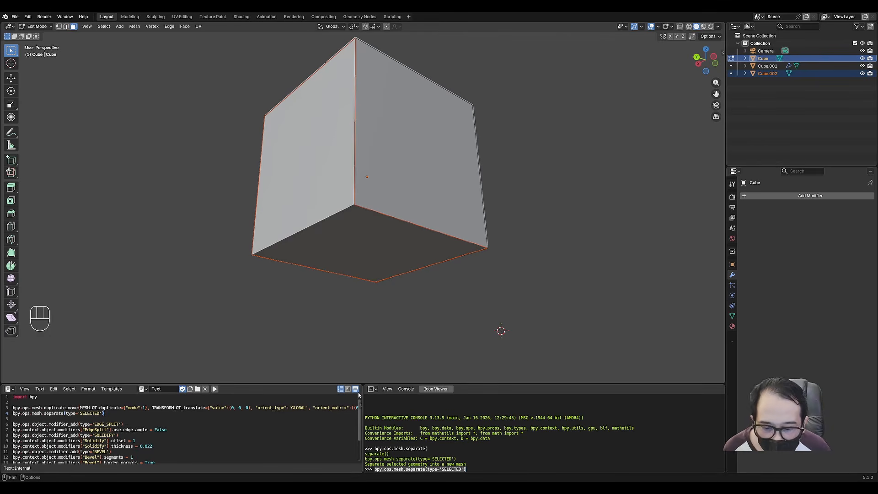
Delete the separated faces object Cube.002, leaving the original Cube in place
{"action": "key", "text": "Tab"}
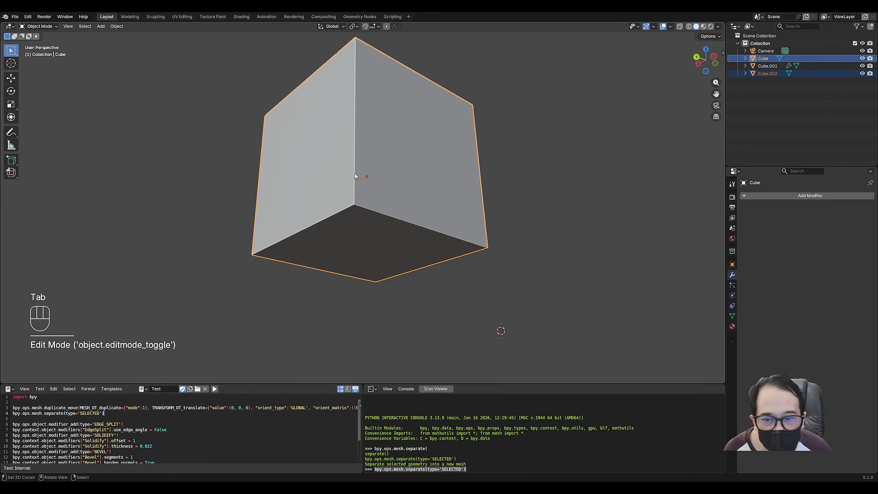
{"action": "key", "text": "Tab"}
{"action": "left_click", "coordinate": [342, 190]}
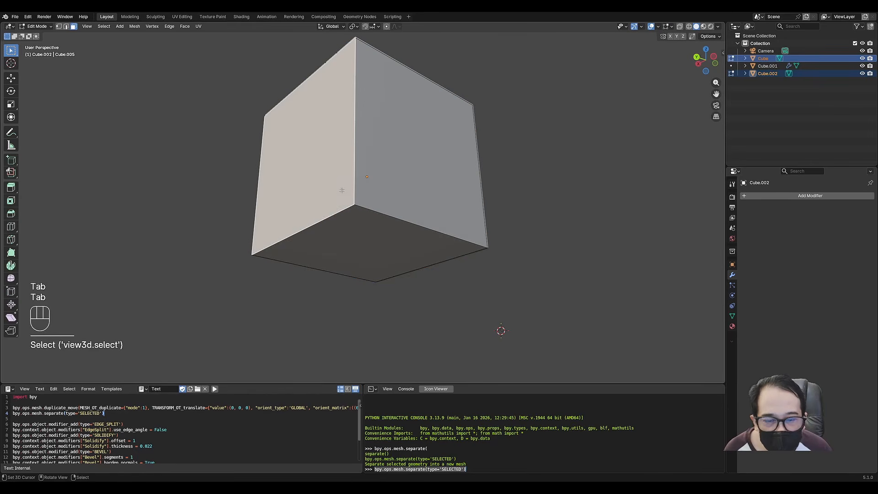
{"action": "left_click", "coordinate": [772, 73]}
{"action": "key", "text": "x"}
{"action": "left_click", "coordinate": [398, 160]}
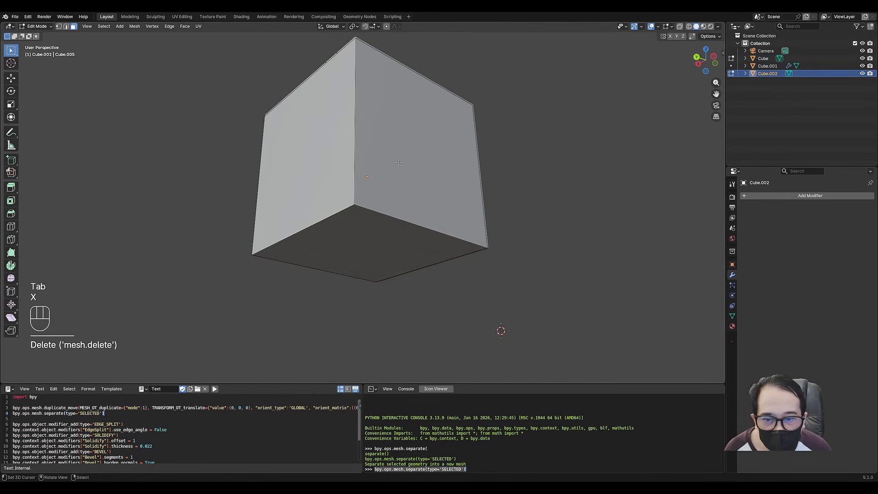
{"action": "key", "text": "Tab"}
{"action": "left_click", "coordinate": [396, 163]}
{"action": "middle_click_drag", "start_coordinate": [396, 163], "coordinate": [365, 175]}
{"action": "left_click", "coordinate": [770, 72]}
{"action": "key", "text": "x"}
Select a side face and the underside of Cube in face editing and run the script on them
{"action": "key", "text": "Tab"}
{"action": "right_click", "coordinate": [409, 169]}
{"action": "right_click", "coordinate": [386, 238], "text": "shift"}
{"action": "middle_click_drag", "start_coordinate": [504, 202], "coordinate": [492, 206], "text": "shift"}
{"action": "middle_click_drag", "start_coordinate": [572, 206], "coordinate": [487, 214]}
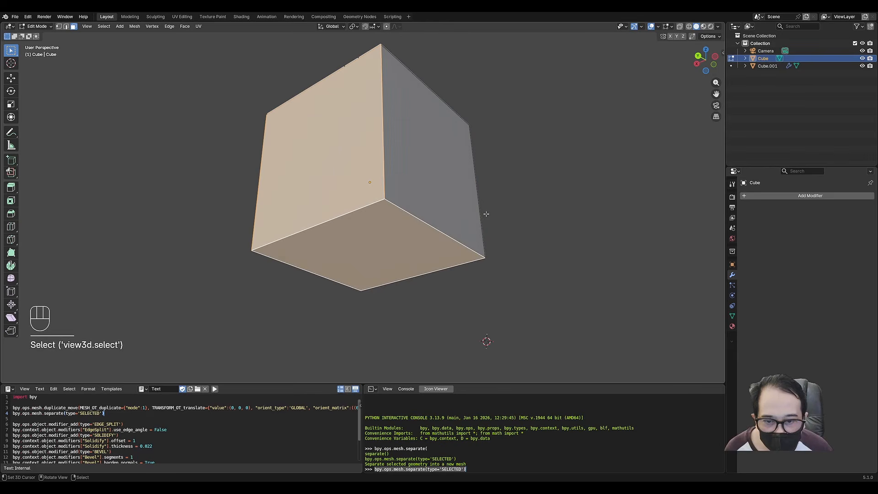
{"action": "left_click", "coordinate": [214, 389]}
Try moving the script's resulting objects, cancel the move, and examine the separated faces in mesh editing
{"action": "key", "text": "Tab"}
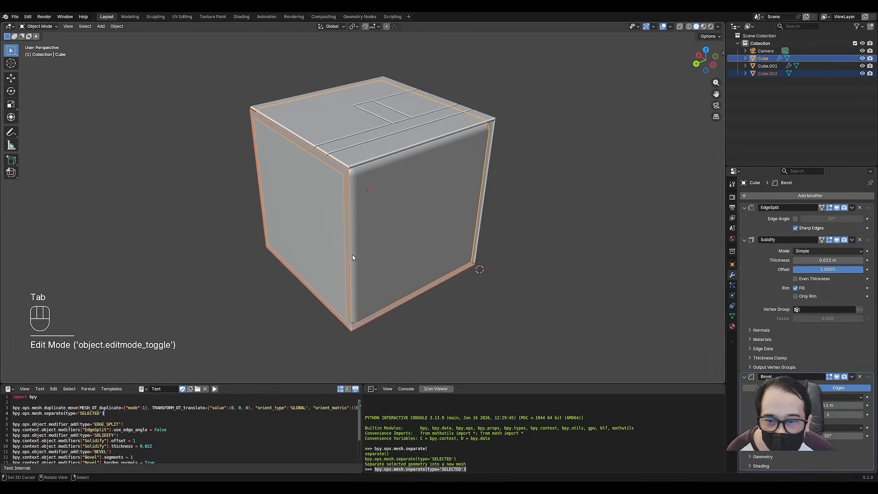
{"action": "key", "text": "g"}
{"action": "right_click", "coordinate": [220, 304]}
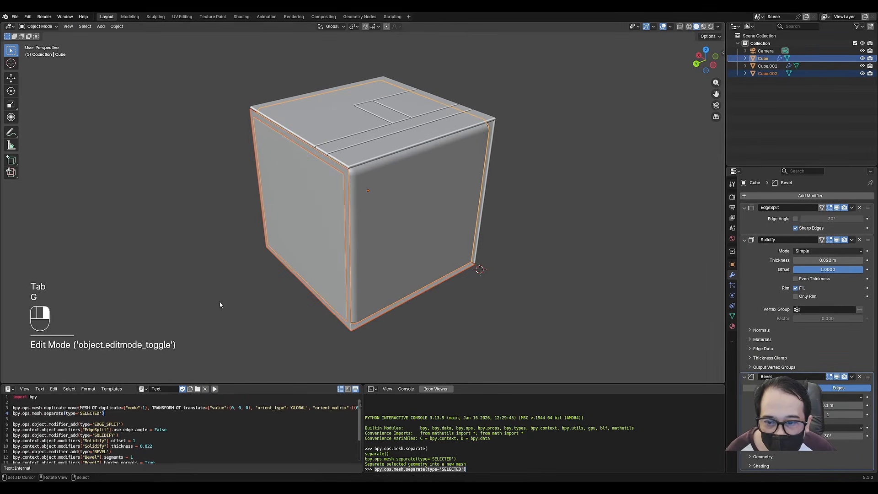
{"action": "key", "text": "Tab"}
{"action": "middle_click_drag", "start_coordinate": [348, 291], "coordinate": [350, 236]}
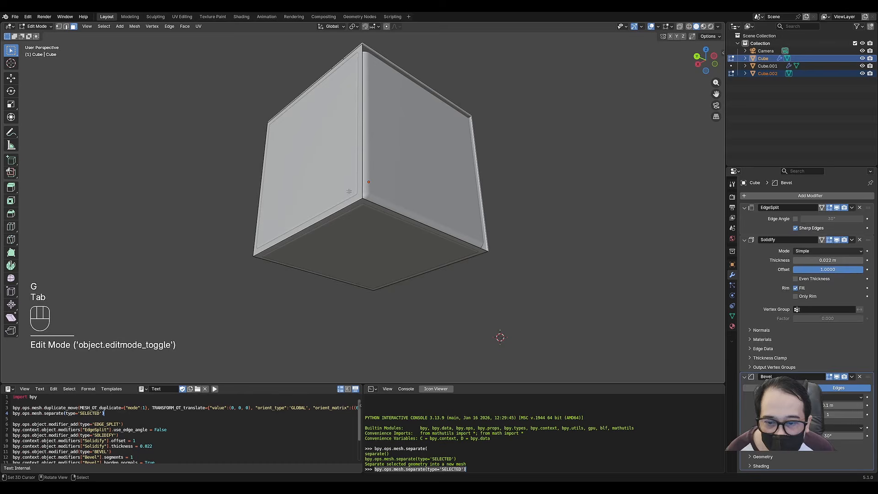
{"action": "left_click", "coordinate": [350, 238]}
Undo the script run back to the plain Cube with its two selected faces
{"action": "key", "text": "ctrl+z"}
{"action": "key", "text": "ctrl+z"}
{"action": "key", "text": "ctrl+z"}
{"action": "key", "text": "ctrl+z"}
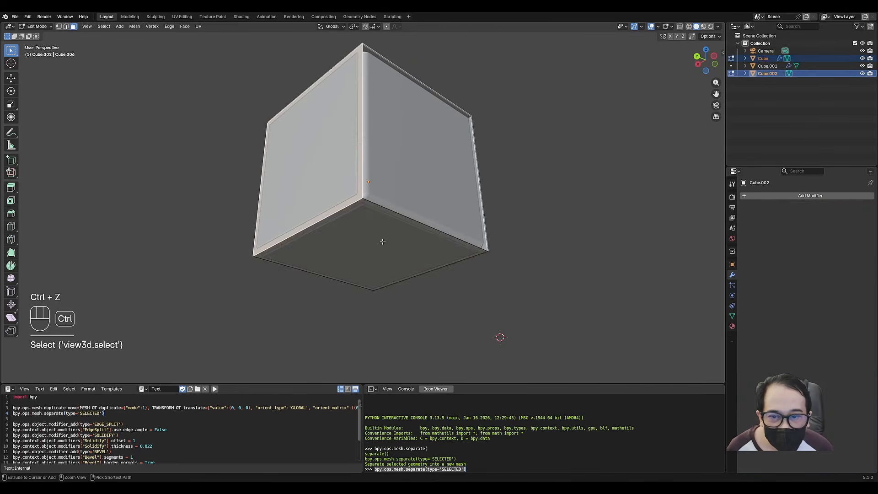
{"action": "key", "text": "ctrl+z"}
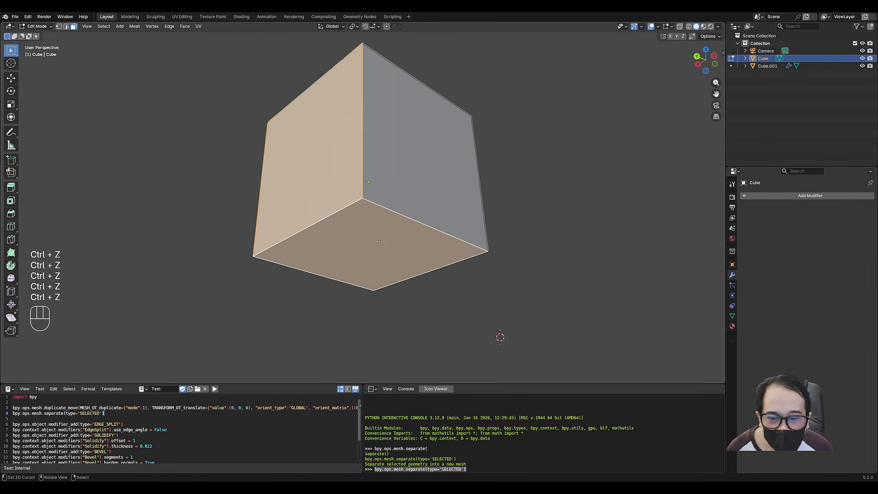
Reselect the side face and underside of Cube, duplicate them in place, and separate the duplicates by selection
{"action": "key", "text": "Tab"}
{"action": "key", "text": "Tab"}
{"action": "left_click", "coordinate": [345, 209]}
{"action": "left_click", "coordinate": [359, 235], "text": "shift"}
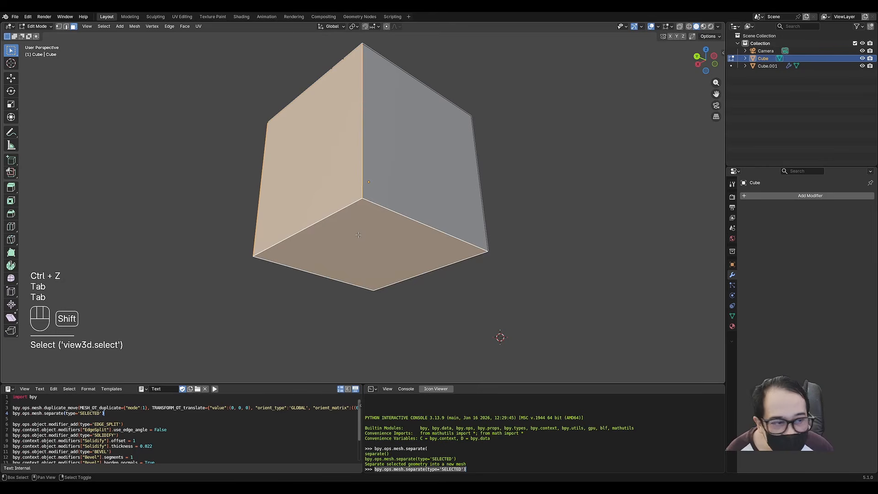
{"action": "key", "text": "shift+d"}
{"action": "right_click", "coordinate": [294, 256]}
{"action": "key", "text": "p"}
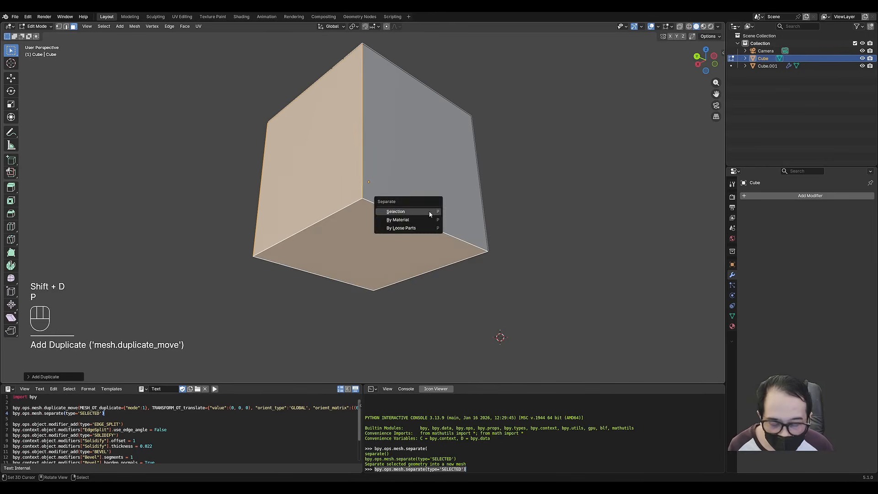
{"action": "left_click", "coordinate": [429, 210]}
Return to object mode and delete the object made from the separated faces
{"action": "mouse_move", "coordinate": [441, 224]}
{"action": "middle_mouse_down"}
{"action": "mouse_move", "coordinate": [439, 258]}
{"action": "mouse_move", "coordinate": [434, 222]}
{"action": "middle_mouse_up"}
{"action": "key", "text": "Tab"}
{"action": "left_click", "coordinate": [339, 251]}
{"action": "key", "text": "x"}
{"action": "left_click", "coordinate": [339, 249]}
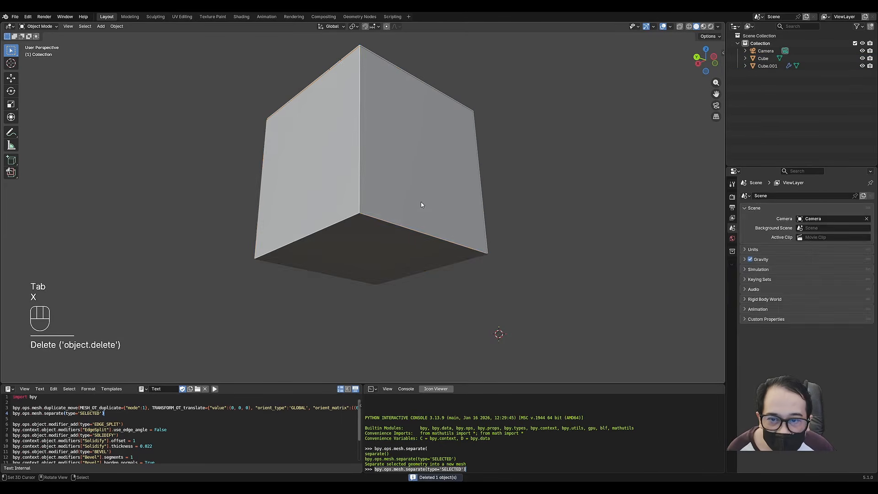
Duplicate Cube's side and bottom faces again without displacement and separate them by selection into a new object
{"action": "key", "text": "Tab"}
{"action": "key", "text": "3"}
{"action": "left_click", "coordinate": [329, 207]}
{"action": "left_click", "coordinate": [414, 231], "text": "shift"}
{"action": "key", "text": "shift+d"}
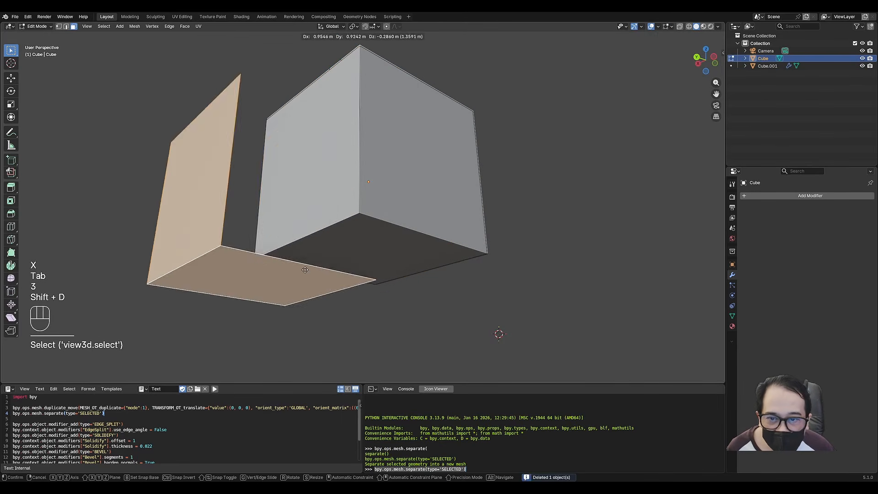
{"action": "right_click", "coordinate": [417, 225]}
{"action": "key", "text": "p"}
{"action": "left_click", "coordinate": [412, 225]}
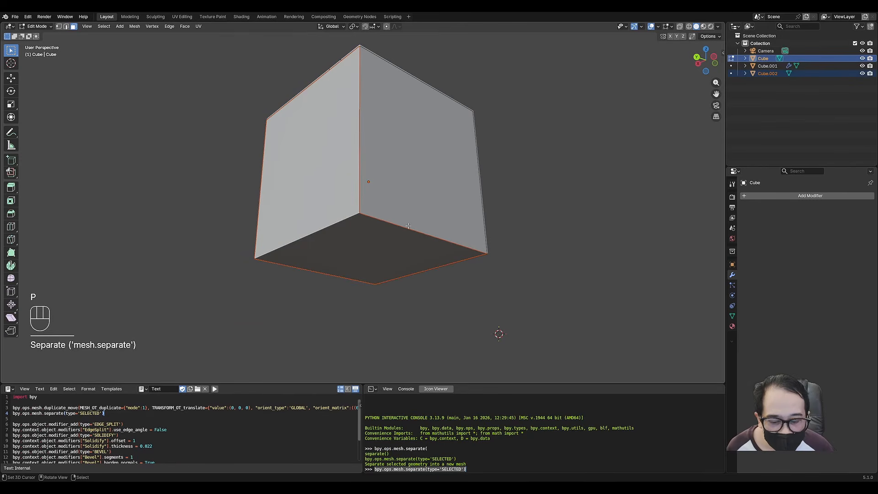
Delete the newly separated faces object in object mode and select the original Cube
{"action": "key", "text": "Tab"}
{"action": "mouse_move", "coordinate": [408, 226]}
{"action": "middle_mouse_down"}
{"action": "mouse_move", "coordinate": [384, 223]}
{"action": "mouse_move", "coordinate": [398, 217]}
{"action": "middle_mouse_up"}
{"action": "left_click", "coordinate": [382, 224]}
{"action": "key", "text": "x"}
{"action": "left_click", "coordinate": [383, 221]}
{"action": "left_click", "coordinate": [398, 217]}
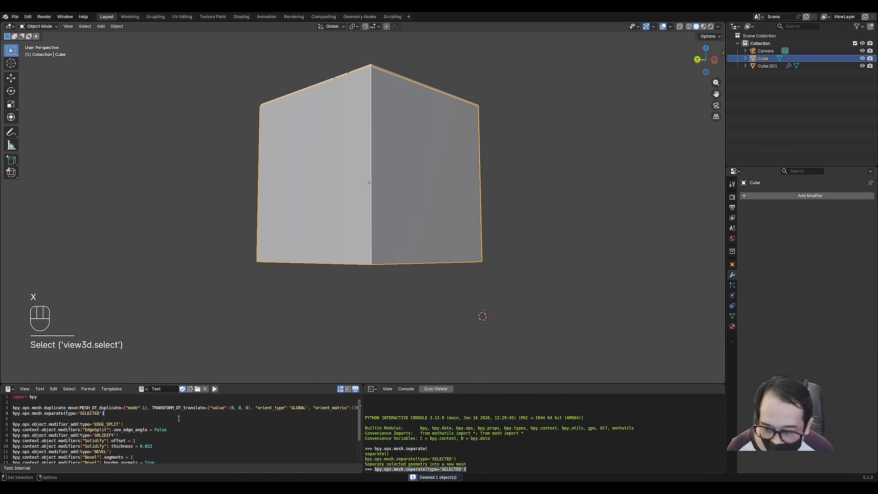
Separate the side and bottom faces of Cube by selection into a new object in edit mode
{"action": "left_click_drag", "start_coordinate": [118, 415], "coordinate": [220, 401]}
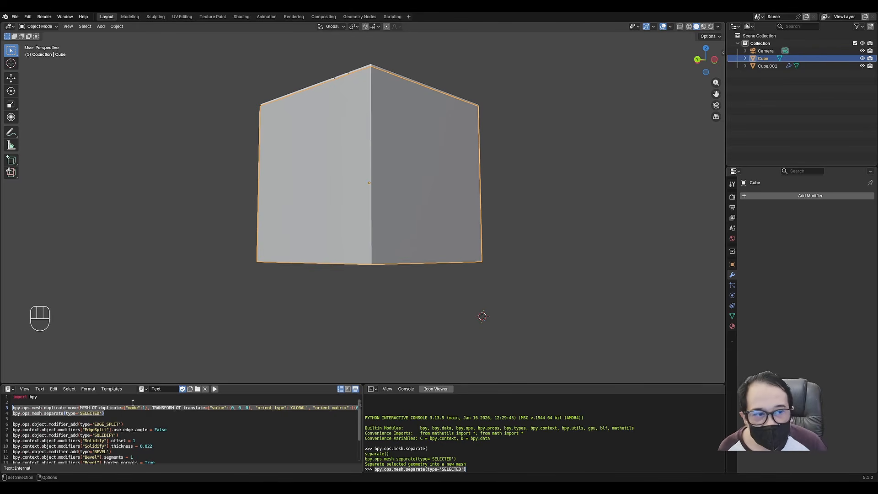
{"action": "key", "text": "Tab"}
{"action": "middle_click_drag", "start_coordinate": [396, 226], "coordinate": [391, 206]}
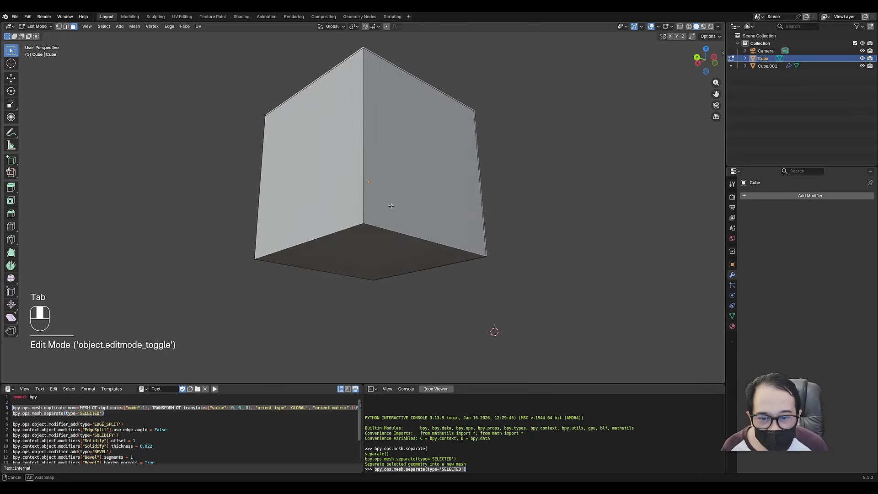
{"action": "left_click", "coordinate": [391, 205], "text": "shift"}
{"action": "left_click", "coordinate": [398, 210], "text": "shift"}
{"action": "key", "text": "p"}
{"action": "left_click", "coordinate": [410, 213]}
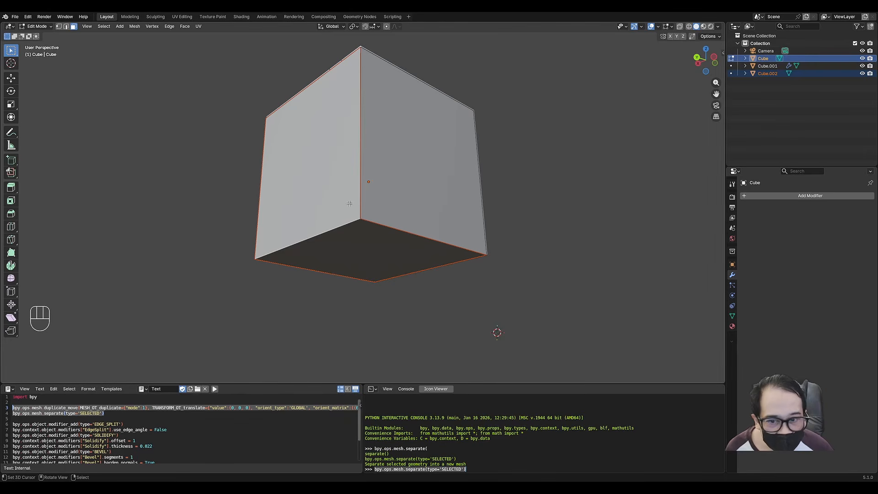
Delete the bpy.ops.mesh.duplicate_move and bpy.ops.mesh.separate lines and the extra blank line from the script
{"action": "left_click", "coordinate": [116, 416]}
{"action": "left_click_drag", "start_coordinate": [116, 416], "coordinate": [7, 408]}
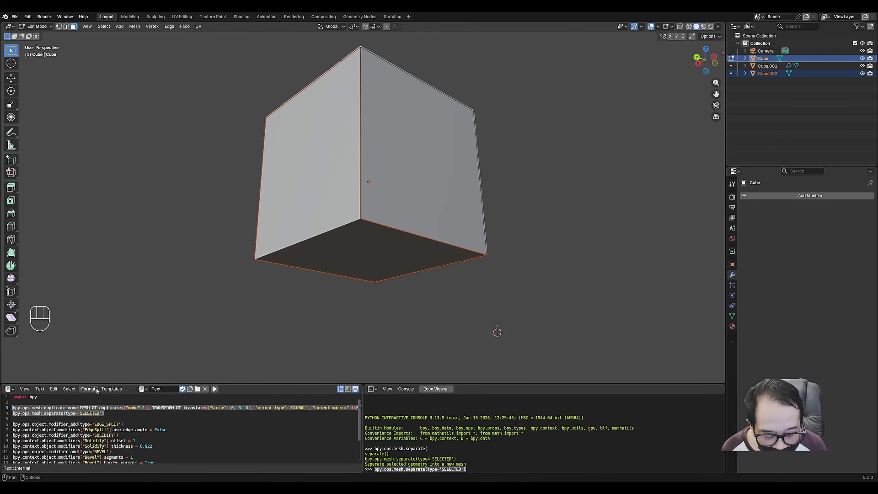
{"action": "key", "text": "Delete"}
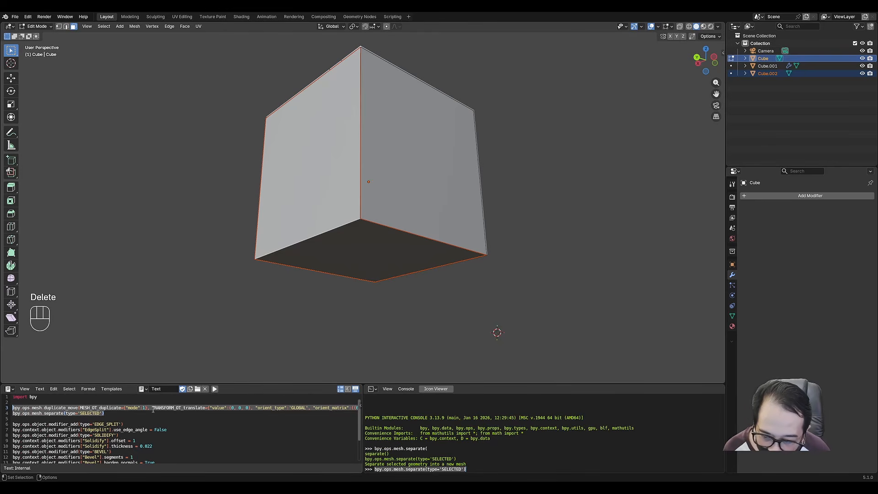
{"action": "left_click", "coordinate": [6, 409]}
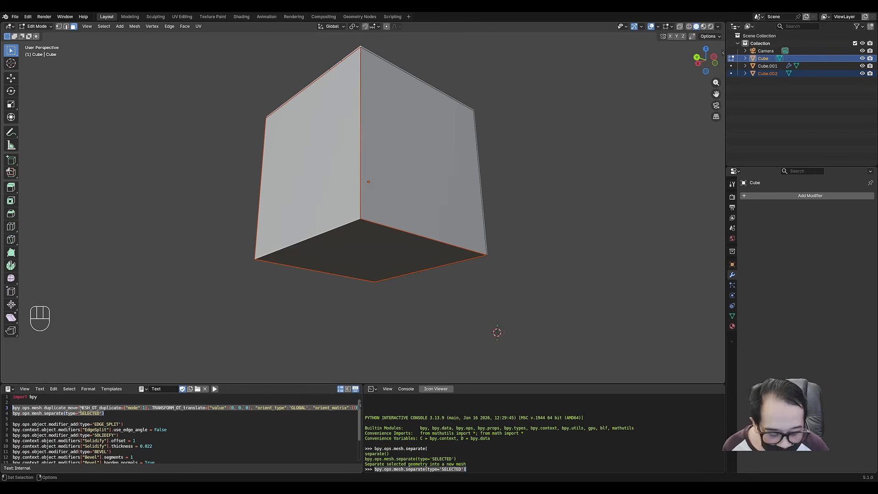
{"action": "key", "text": "Delete"}
{"action": "key", "text": "Delete"}
{"action": "key", "text": "Delete"}
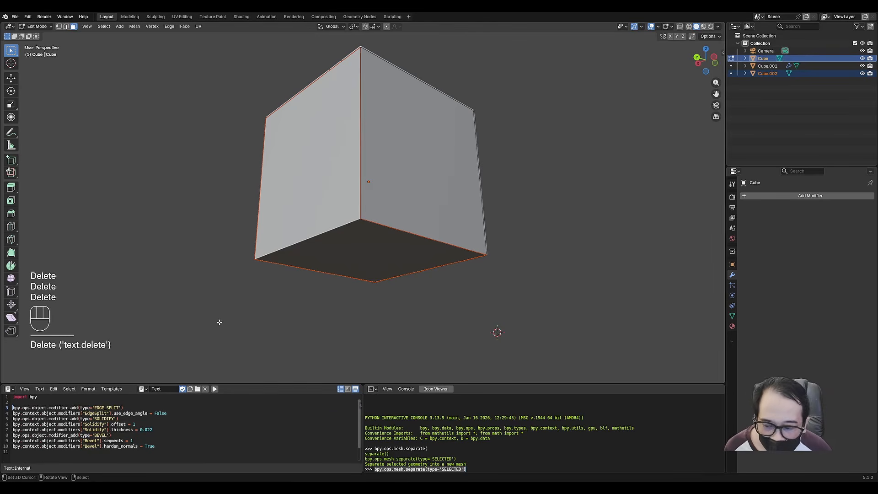
Return to object mode and join Cube.001 and Cube.002 into one object
{"action": "middle_click_drag", "start_coordinate": [218, 319], "coordinate": [394, 217]}
{"action": "key", "text": "Tab"}
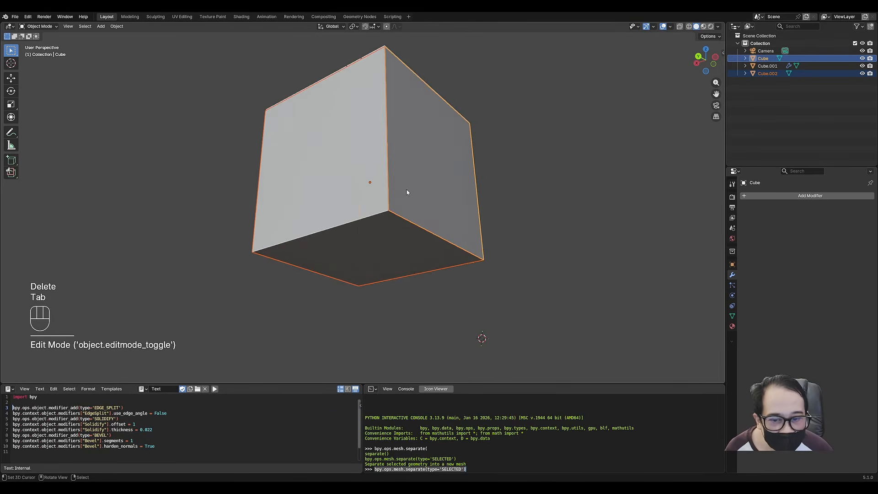
{"action": "left_click", "coordinate": [388, 220]}
{"action": "left_click", "coordinate": [385, 224], "text": "shift"}
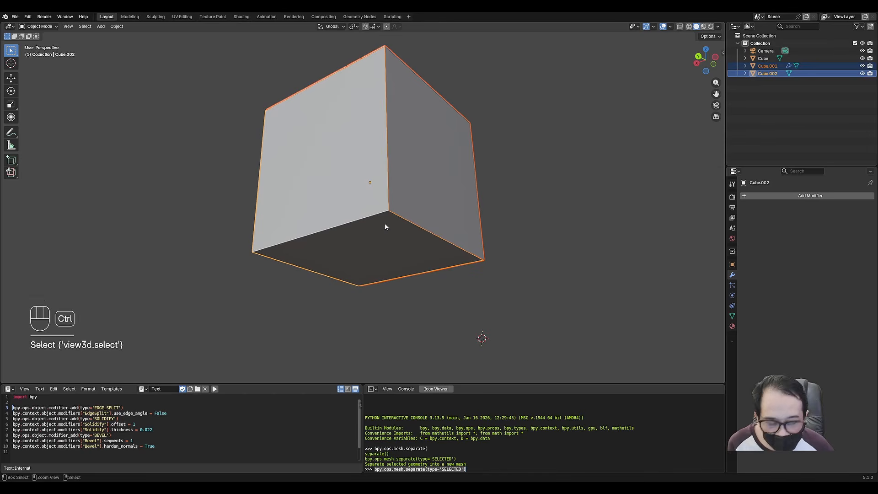
{"action": "key", "text": "ctrl+j"}
Check the joined object with a trial move and delete it together with Cube
{"action": "middle_click_drag", "start_coordinate": [385, 224], "coordinate": [427, 249]}
{"action": "key", "text": "Tab"}
{"action": "key", "text": "Tab"}
{"action": "key", "text": "g"}
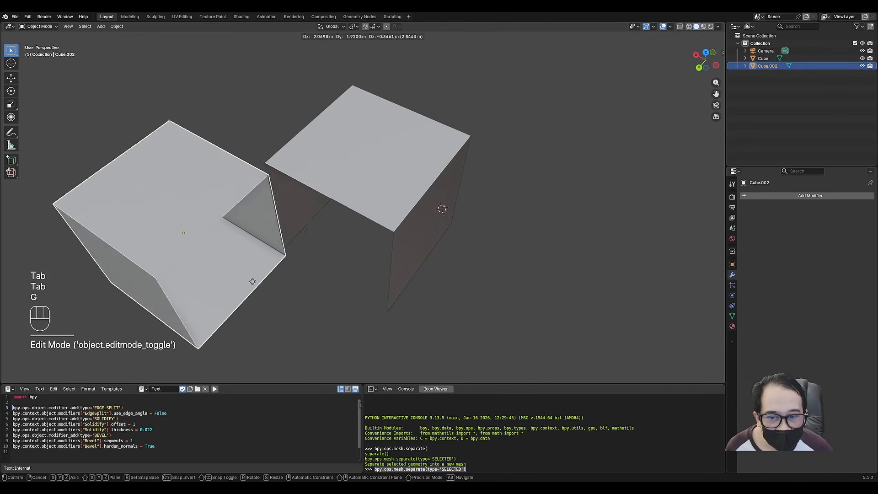
{"action": "middle_click_drag", "start_coordinate": [253, 304], "coordinate": [329, 224], "text": "alt"}
{"action": "left_click", "coordinate": [329, 224]}
{"action": "left_click", "coordinate": [330, 224], "text": "shift"}
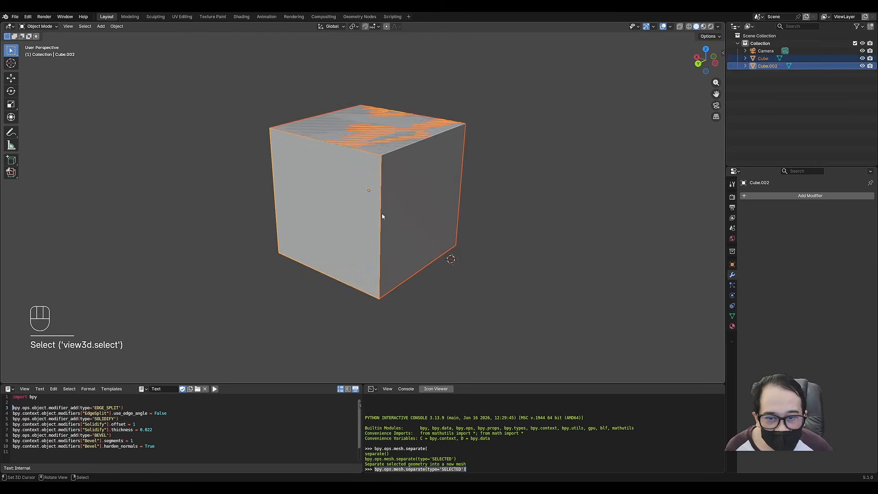
{"action": "key", "text": "x"}
Snap the 3D cursor to the world origin and add a new mesh cube there
{"action": "key", "text": "shift+a"}
{"action": "key", "text": "shift+s"}
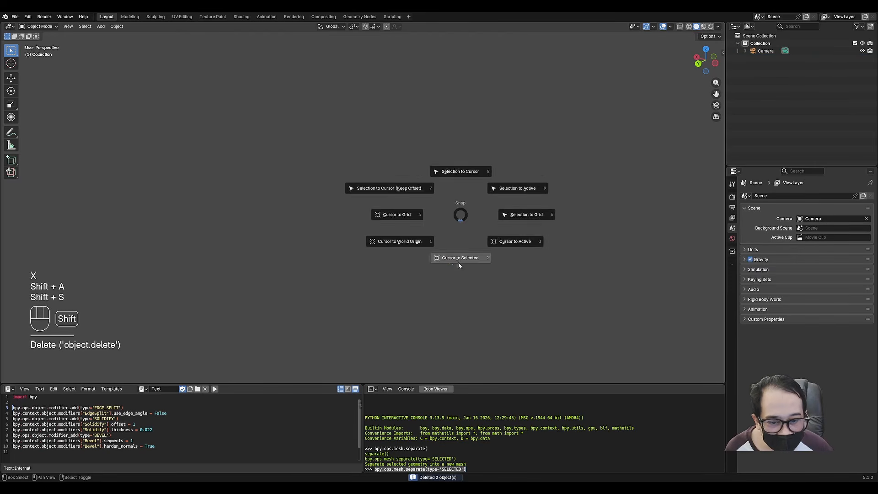
{"action": "key", "text": "shift+s"}
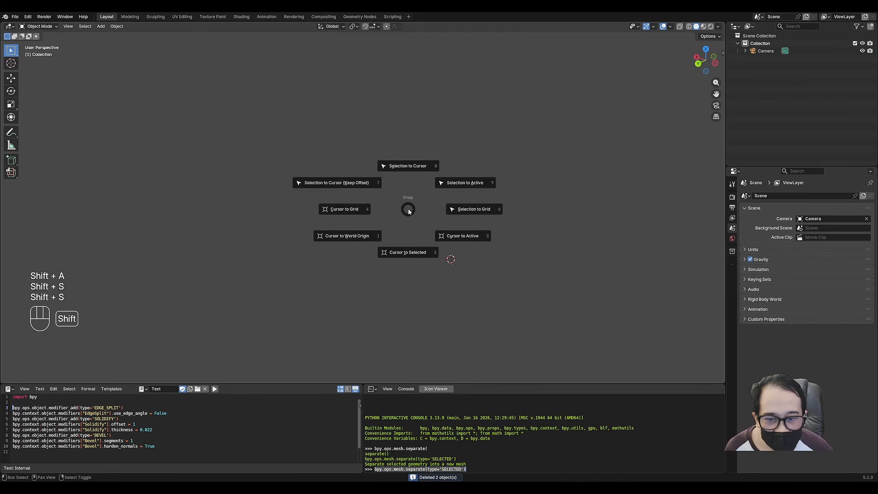
{"action": "left_click", "coordinate": [353, 235]}
{"action": "key", "text": "shift+a"}
{"action": "mouse_move", "coordinate": [385, 217]}
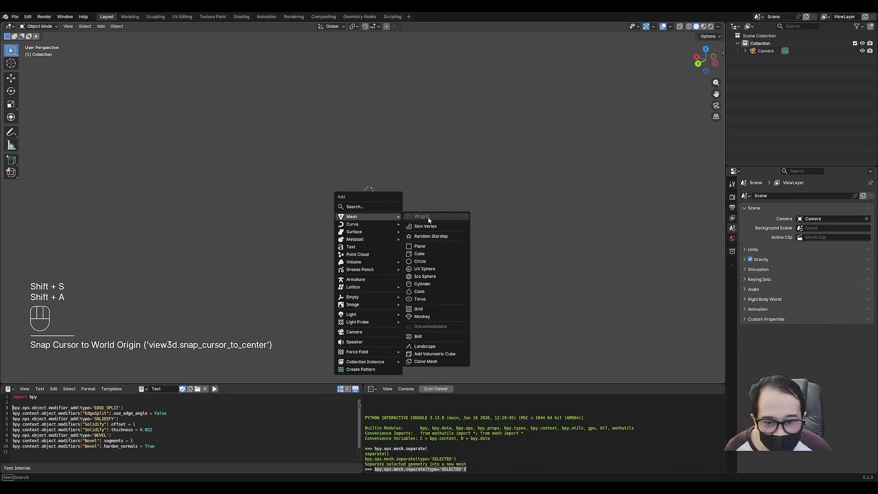
{"action": "left_click", "coordinate": [432, 246]}
{"action": "middle_click_drag", "start_coordinate": [433, 256], "coordinate": [369, 186]}
Select the new cube's side and bottom faces, duplicate them in place and separate the duplicates by selection
{"action": "key", "text": "Tab"}
{"action": "key", "text": "3"}
{"action": "left_click", "coordinate": [364, 219], "text": "shift"}
{"action": "left_click", "coordinate": [364, 219], "text": "shift"}
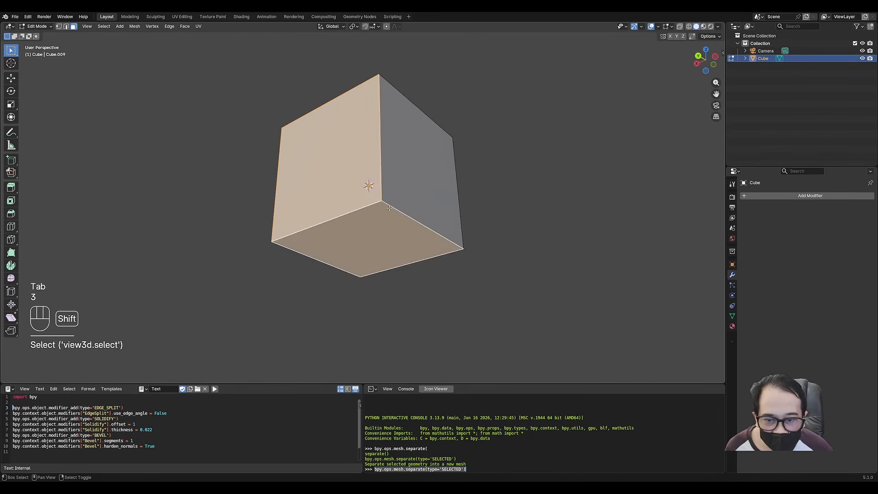
{"action": "middle_click_drag", "start_coordinate": [364, 219], "coordinate": [380, 248], "text": "shift"}
{"action": "key", "text": "shift+d"}
{"action": "right_click", "coordinate": [461, 196]}
{"action": "key", "text": "p"}
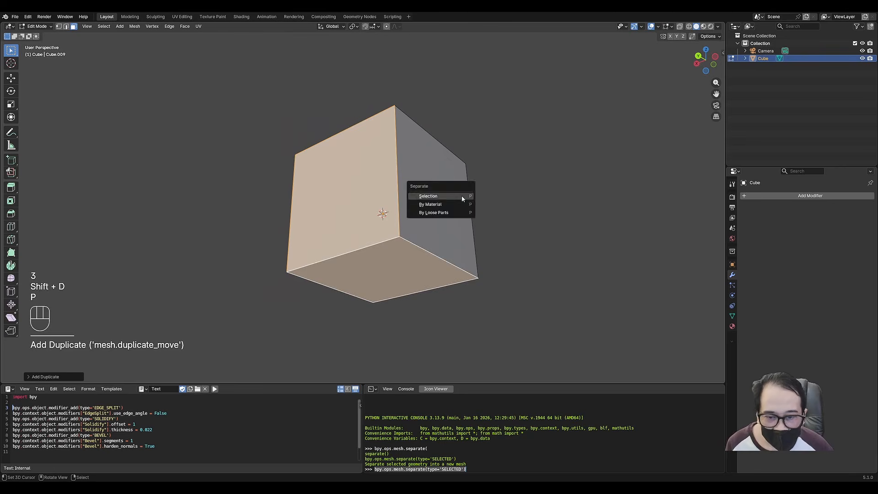
{"action": "left_click", "coordinate": [461, 196]}
Edit the separated Cube.001, add a loop cut across both faces and bevel it into a wide central strip
{"action": "key", "text": "Tab"}
{"action": "left_click", "coordinate": [376, 220]}
{"action": "key", "text": "Tab"}
{"action": "middle_click_drag", "start_coordinate": [376, 220], "coordinate": [402, 192]}
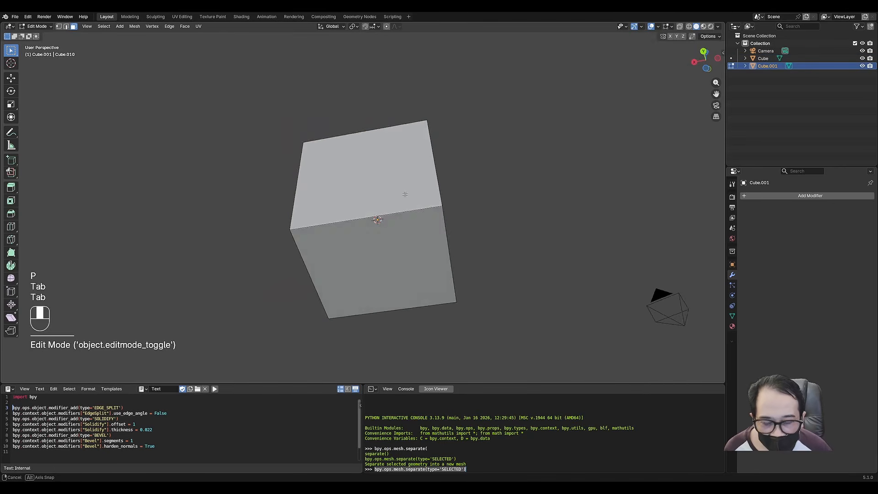
{"action": "key", "text": "ctrl+r"}
{"action": "left_click", "coordinate": [365, 197]}
{"action": "key", "text": "ctrl+b"}
{"action": "left_click", "coordinate": [468, 204]}
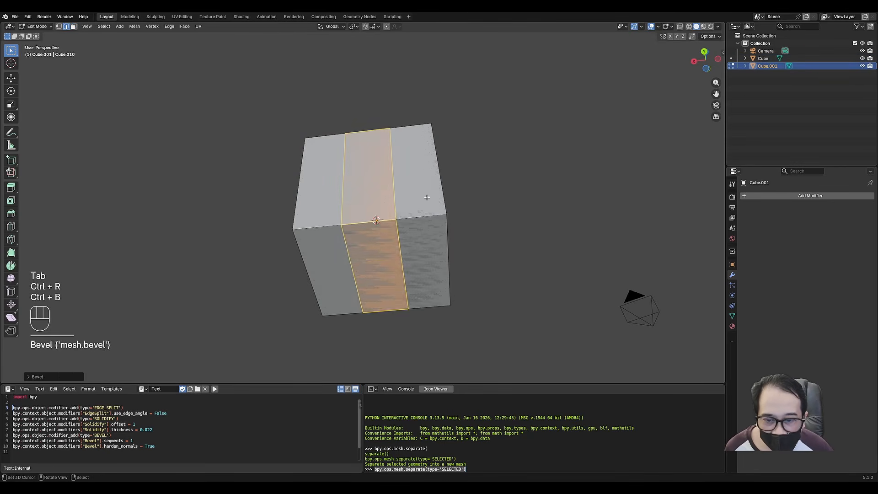
Select the two edge loops bordering the central strip and mark them sharp
{"action": "key", "text": "2"}
{"action": "left_click", "coordinate": [369, 246]}
{"action": "key", "text": "alt+a"}
{"action": "left_click", "coordinate": [369, 246], "text": "alt+shift"}
{"action": "left_click", "coordinate": [402, 256], "text": "alt+shift"}
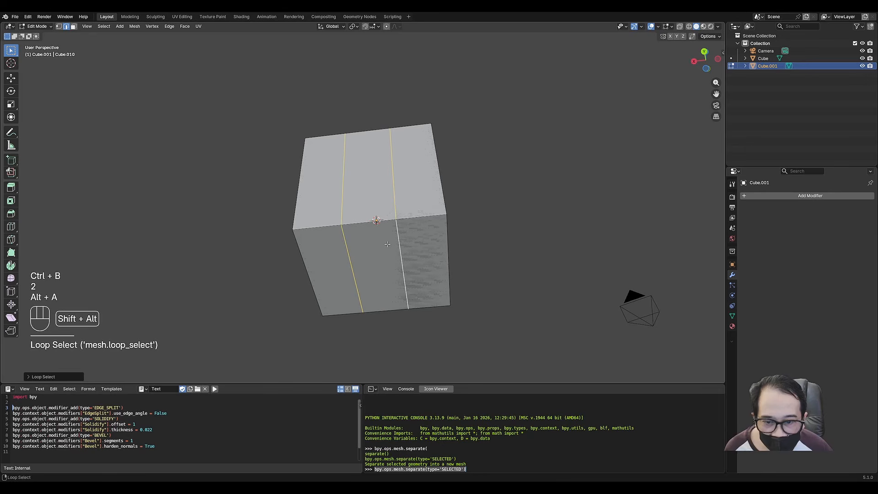
{"action": "key", "text": "ctrl+e"}
{"action": "left_click", "coordinate": [478, 225]}
Add a crosswise loop cut on the side face near the shared corner, mark it sharp and return to object mode
{"action": "mouse_move", "coordinate": [484, 204]}
{"action": "middle_mouse_down"}
{"action": "mouse_move", "coordinate": [470, 238]}
{"action": "mouse_move", "coordinate": [480, 219]}
{"action": "middle_mouse_up"}
{"action": "key", "text": "ctrl+r"}
{"action": "left_click", "coordinate": [446, 208]}
{"action": "key", "text": "ctrl+e"}
{"action": "left_click", "coordinate": [506, 219]}
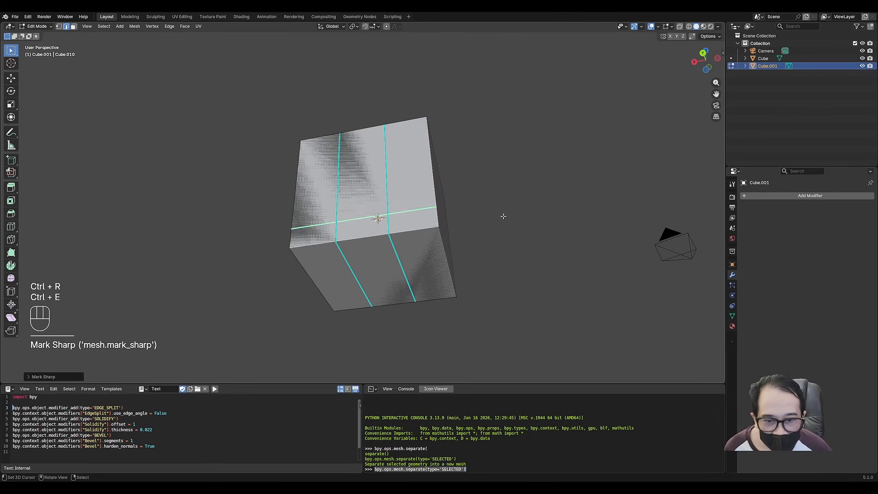
{"action": "key", "text": "alt+a"}
{"action": "key", "text": "Tab"}
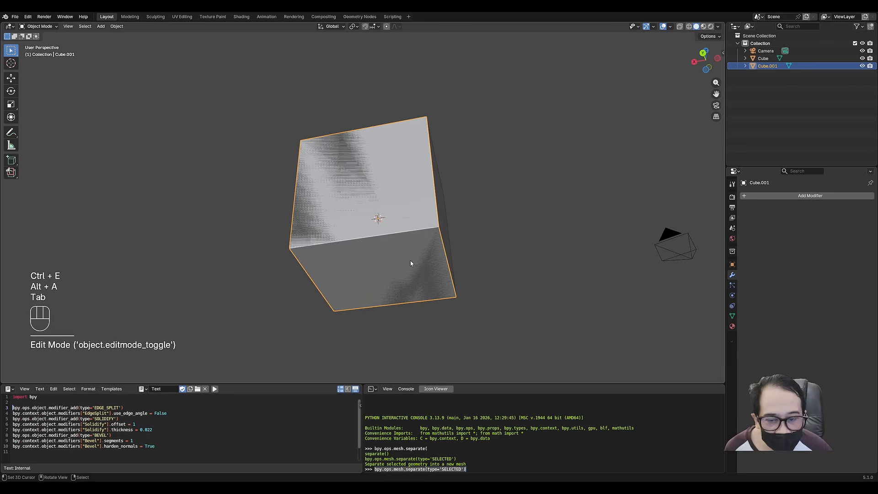
{"action": "key", "text": "g"}
{"action": "right_click", "coordinate": [407, 276]}
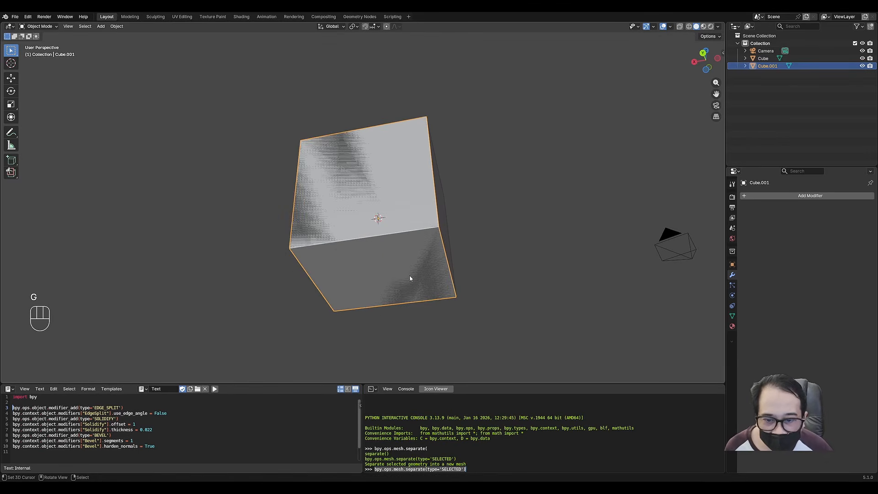
{"action": "middle_click_drag", "start_coordinate": [410, 278], "coordinate": [357, 292]}
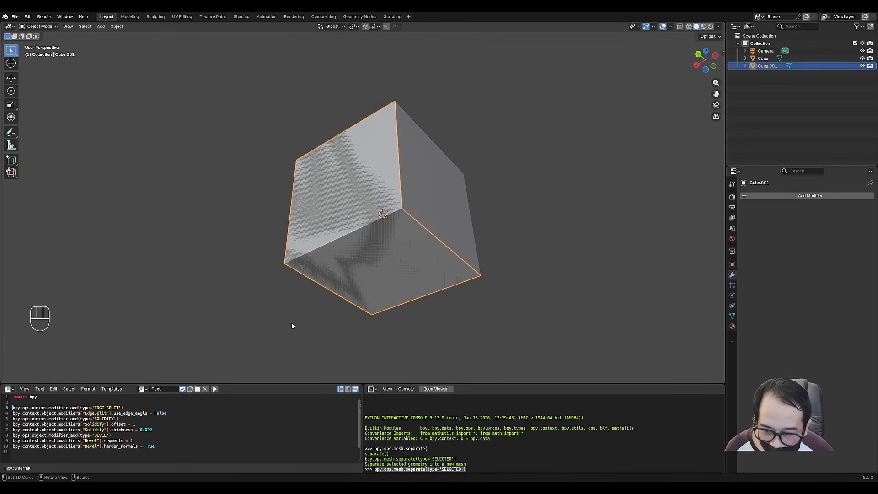
{"action": "key", "text": "Tab"}
{"action": "key", "text": "Tab"}
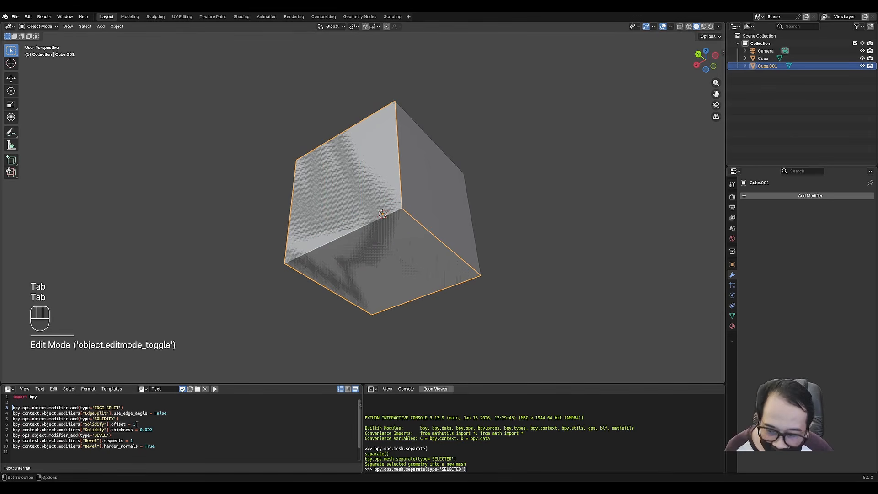
Run the script on Cube.001 to add the EdgeSplit, Solidify and Bevel modifiers
{"action": "left_click", "coordinate": [214, 389]}
{"action": "middle_click_drag", "start_coordinate": [359, 251], "coordinate": [411, 230]}
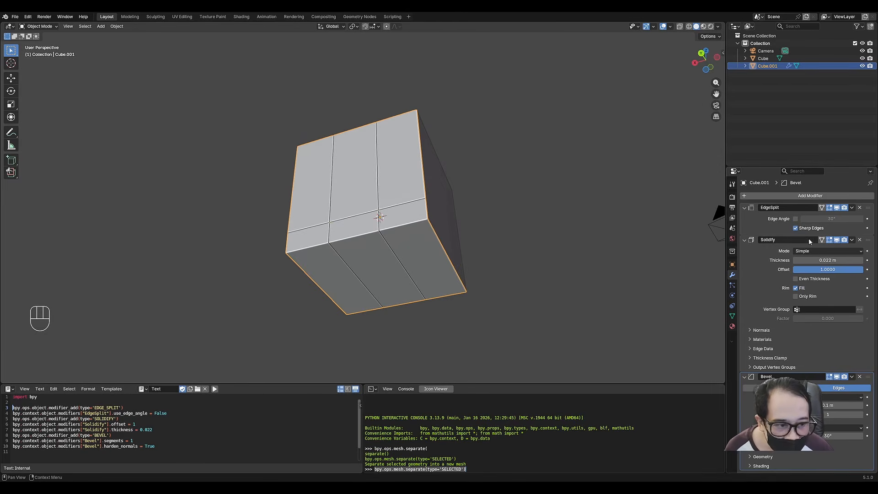
{"action": "scroll", "coordinate": [362, 251], "scroll_direction": "up", "scroll_amount": 2}
{"action": "middle_click_drag", "start_coordinate": [413, 256], "coordinate": [416, 259], "text": "shift"}
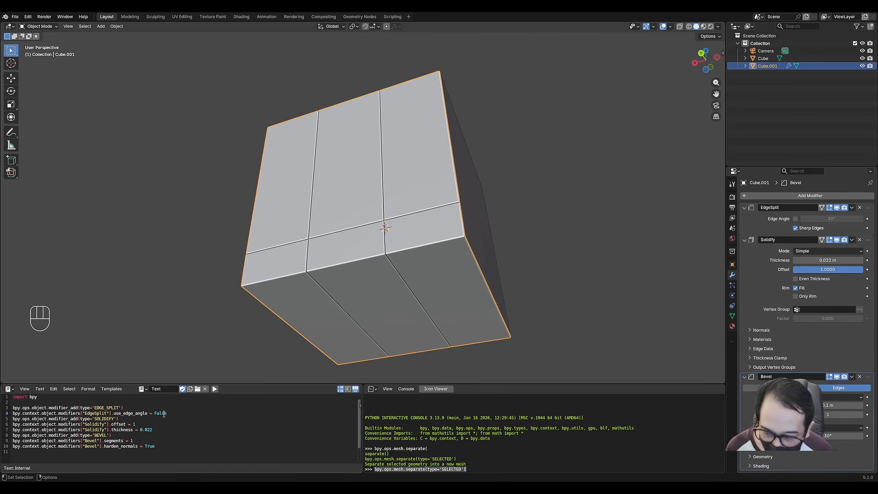
Switch the Python Console area to the Info editor and look through the logged operations
{"action": "left_click", "coordinate": [373, 389]}
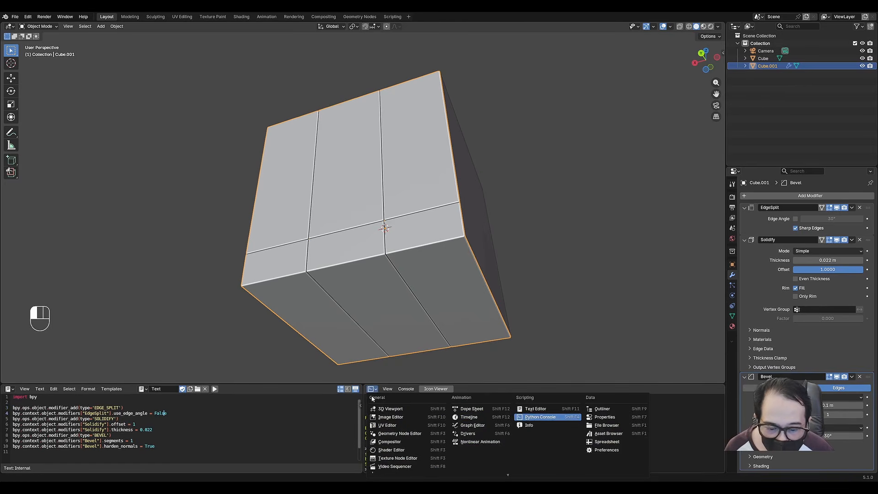
{"action": "left_click", "coordinate": [529, 424]}
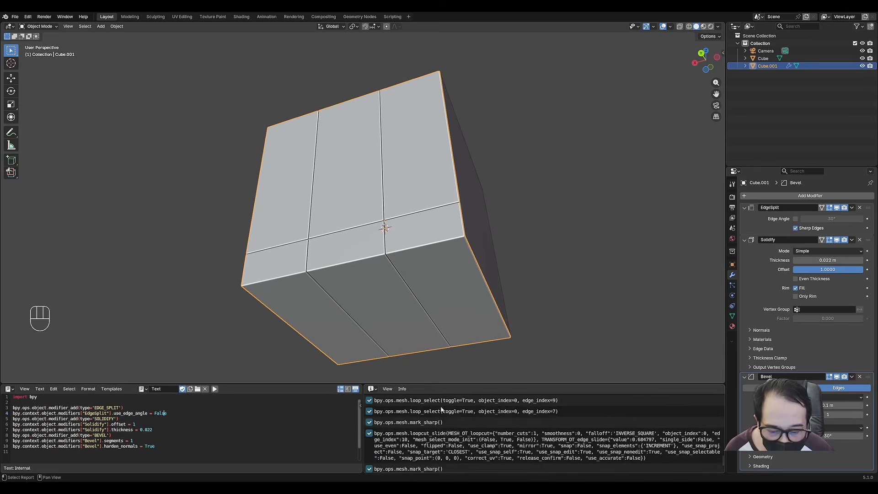
{"action": "scroll", "coordinate": [441, 409], "scroll_direction": "up", "scroll_amount": 3}
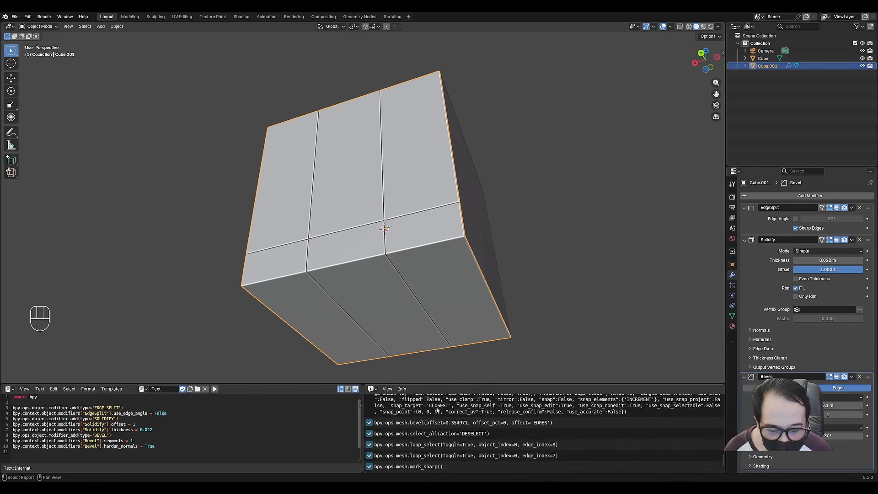
{"action": "scroll", "coordinate": [437, 410], "scroll_direction": "down", "scroll_amount": 5}
Examine the panel object Cube.001 in edit mode, toggling the overlays and comparing it with Cube
{"action": "middle_click_drag", "start_coordinate": [400, 288], "coordinate": [422, 237]}
{"action": "scroll", "coordinate": [404, 227], "scroll_direction": "down", "scroll_amount": 3}
{"action": "scroll", "coordinate": [392, 189], "scroll_direction": "up", "scroll_amount": 3}
{"action": "key", "text": "Tab"}
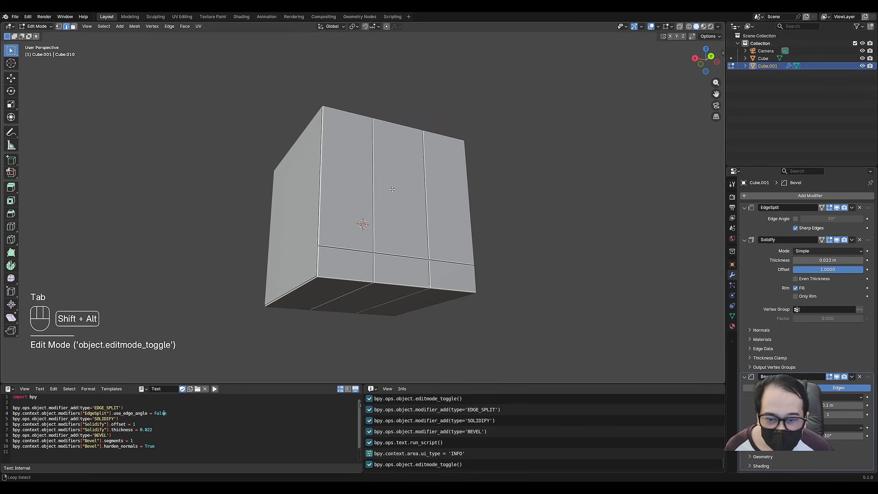
{"action": "key", "text": "shift+alt+z"}
{"action": "key", "text": "shift+alt+z"}
{"action": "key", "text": "Tab"}
{"action": "left_click", "coordinate": [384, 199]}
{"action": "key", "text": "Tab"}
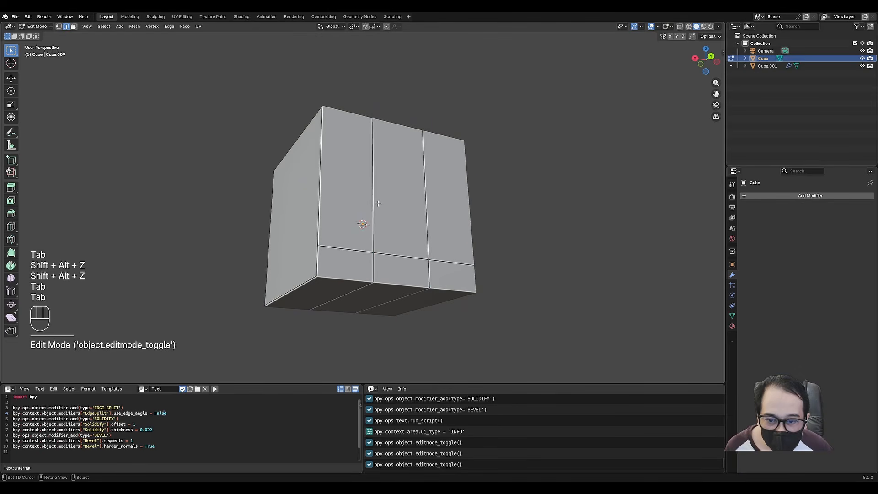
{"action": "key", "text": "Tab"}
{"action": "left_click", "coordinate": [402, 209]}
{"action": "key", "text": "Tab"}
{"action": "middle_click_drag", "start_coordinate": [414, 203], "coordinate": [453, 202]}
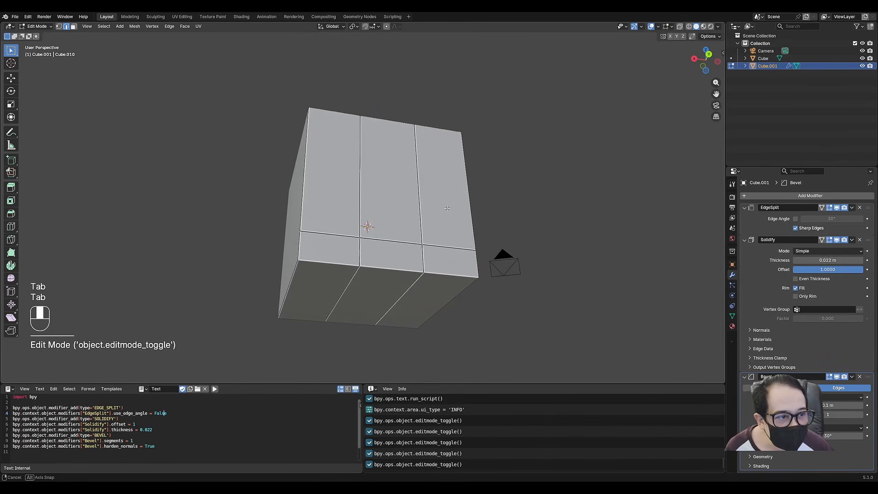
Enable Solidify's On Cage option, select its logged show_on_cage = True command in the report, and disable the option again
{"action": "left_click", "coordinate": [822, 240]}
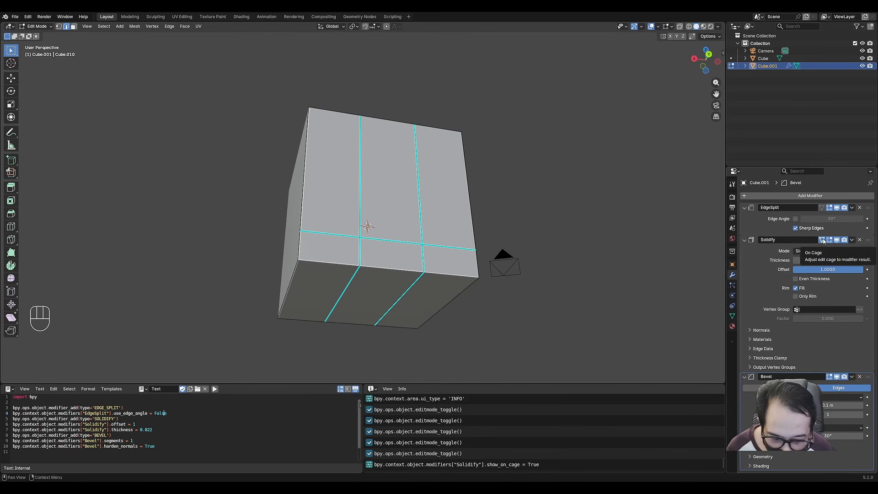
{"action": "left_click", "coordinate": [472, 466]}
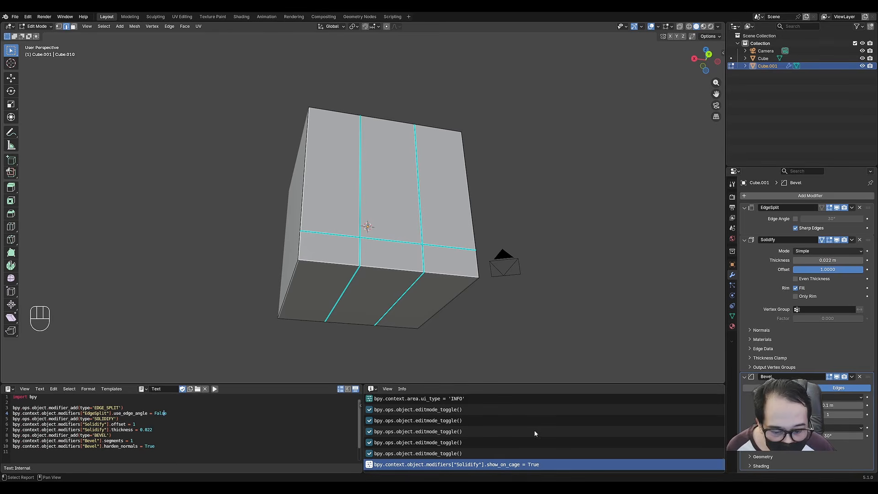
{"action": "left_click", "coordinate": [821, 240]}
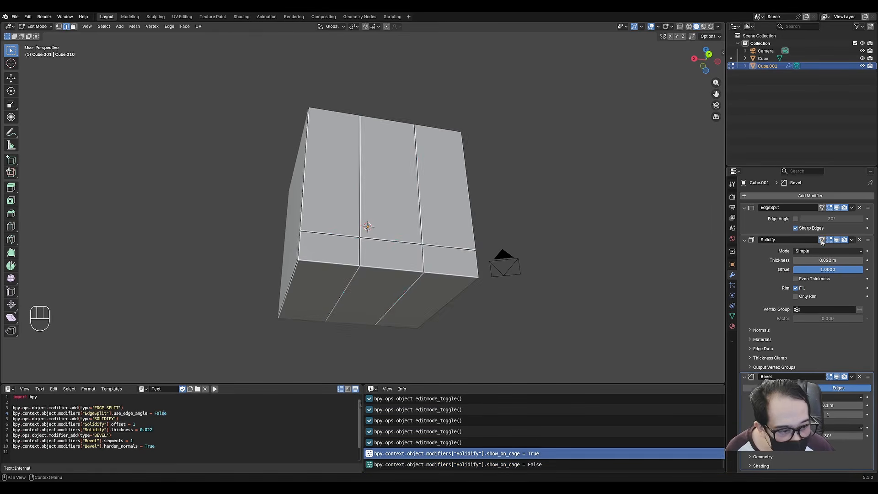
Enable Solidify's On Cage option and copy its logged show_on_cage = True command into the script below the Solidify thickness line
{"action": "left_click", "coordinate": [820, 241]}
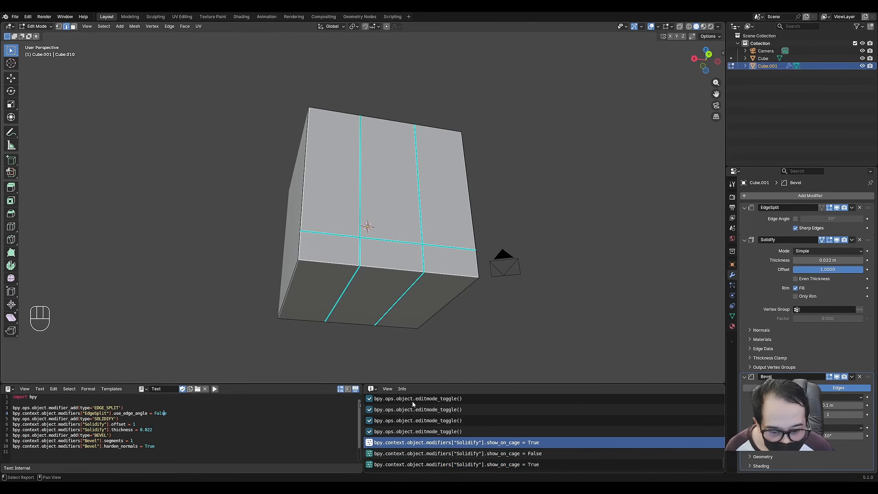
{"action": "left_click", "coordinate": [486, 464]}
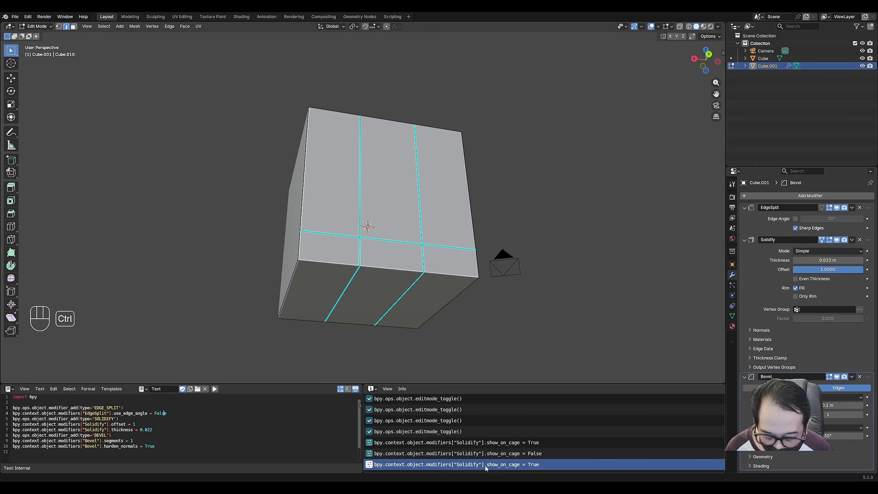
{"action": "key", "text": "ctrl+c"}
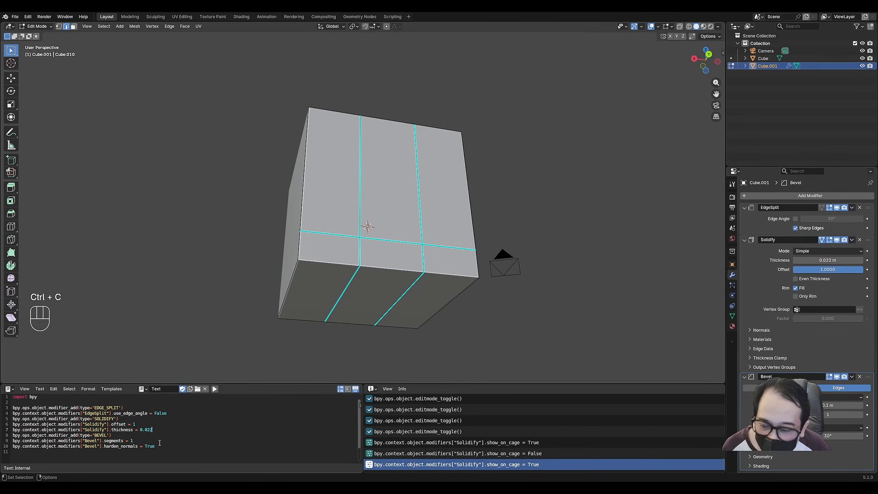
{"action": "key", "text": "Return"}
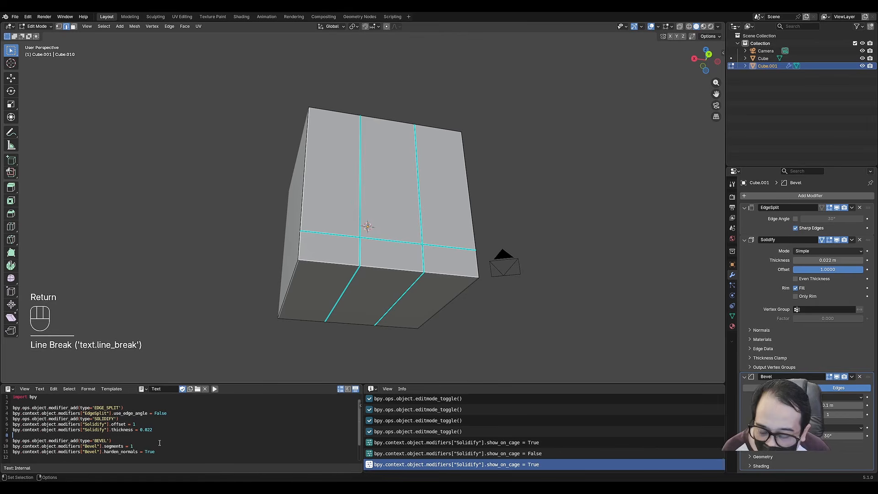
{"action": "key", "text": "ctrl+v"}
{"action": "key", "text": "Delete"}
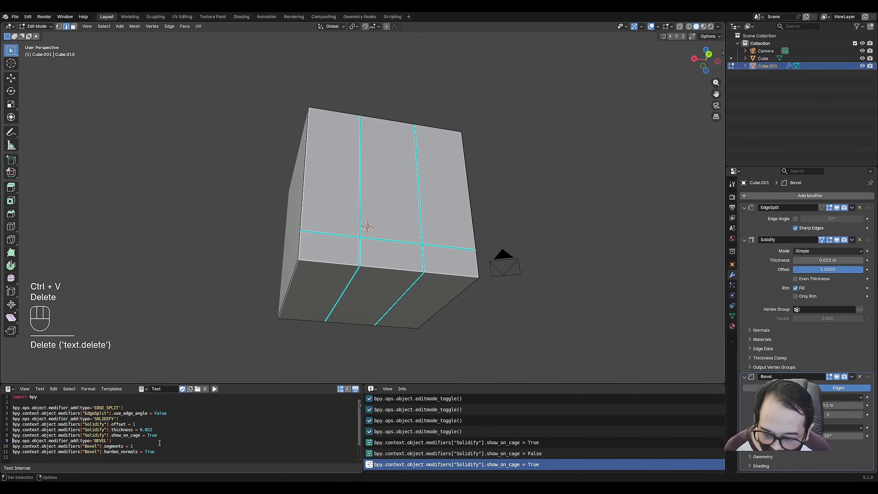
{"action": "key", "text": "Tab"}
{"action": "left_click", "coordinate": [414, 194]}
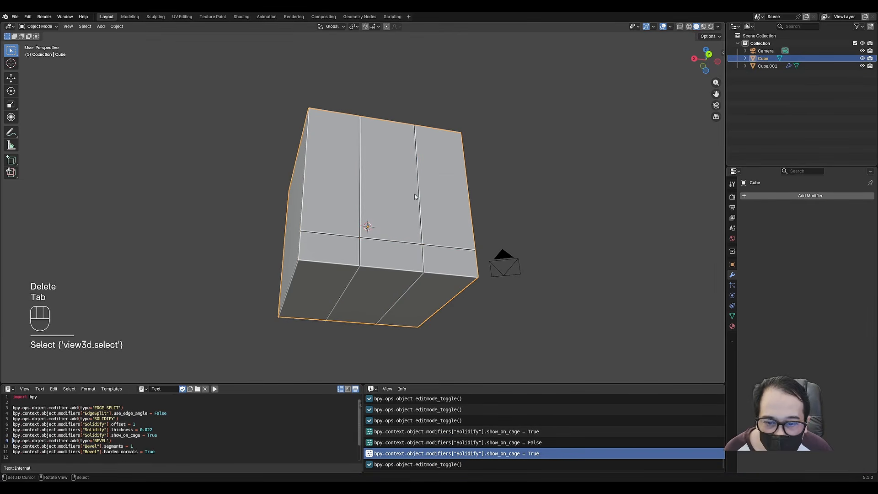
{"action": "key", "text": "x"}
{"action": "left_click", "coordinate": [403, 194]}
{"action": "key", "text": "ctrl+z"}
Delete the panel object Cube.001
{"action": "left_click", "coordinate": [449, 195]}
{"action": "key", "text": "c"}
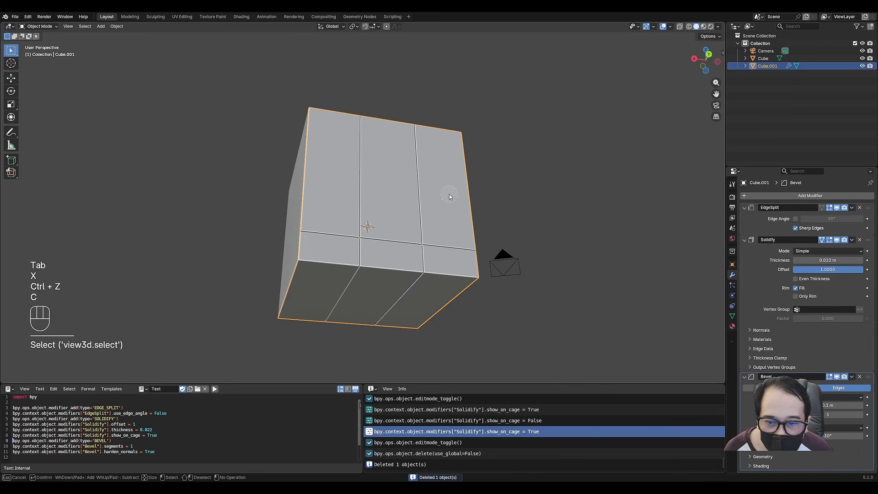
{"action": "key", "text": "x"}
{"action": "right_click", "coordinate": [449, 196]}
{"action": "key", "text": "x"}
{"action": "left_click", "coordinate": [449, 194]}
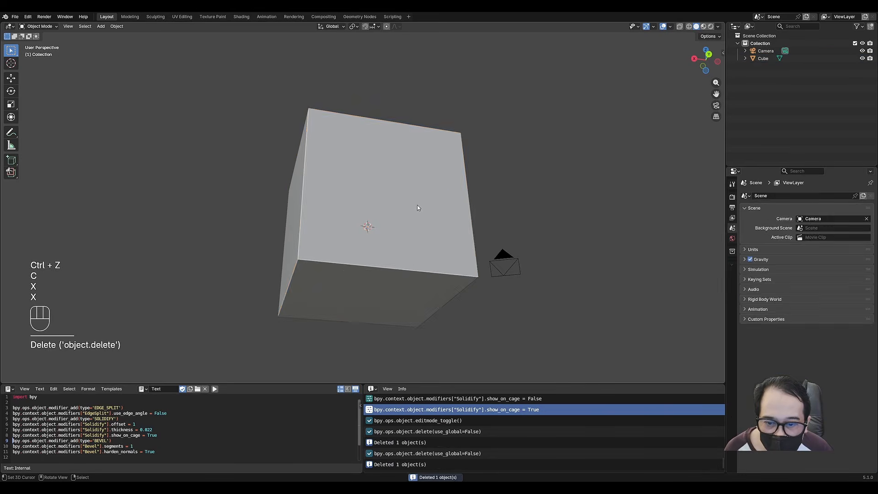
Duplicate the Cube's large front face and its underside face in place and separate the copies into a new object
{"action": "key", "text": "Tab"}
{"action": "key", "text": "3"}
{"action": "right_click", "coordinate": [383, 218]}
{"action": "right_click", "coordinate": [377, 288], "text": "shift"}
{"action": "key", "text": "shift+d"}
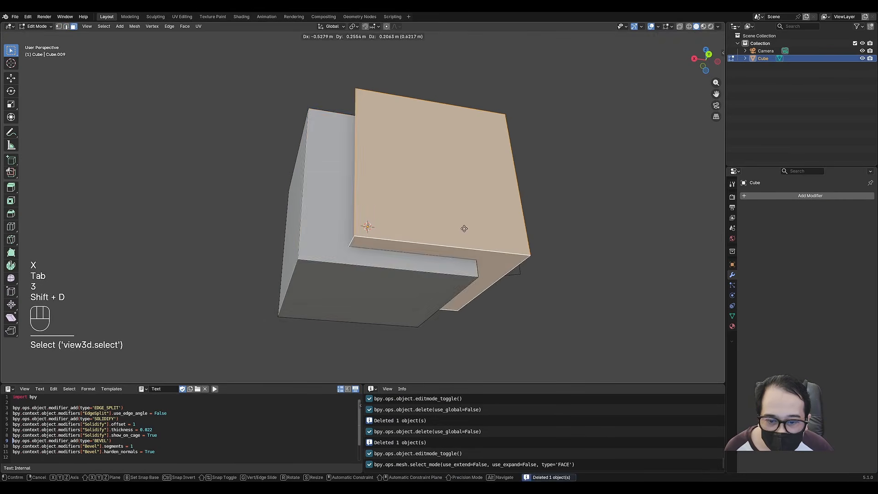
{"action": "right_click", "coordinate": [425, 236]}
{"action": "key", "text": "p"}
{"action": "left_click", "coordinate": [424, 235]}
{"action": "key", "text": "Tab"}
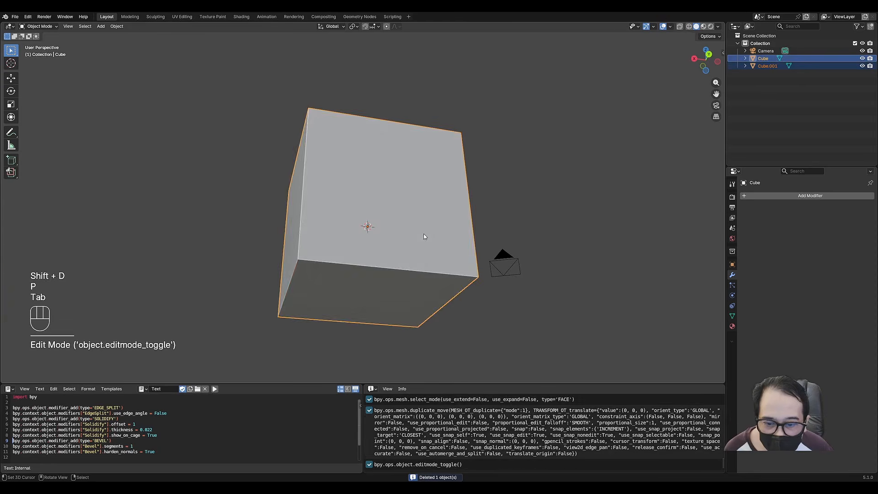
Add three evenly spaced loop cuts running across both faces of the new panel object Cube.001
{"action": "key", "text": "Tab"}
{"action": "key", "text": "ctrl+r"}
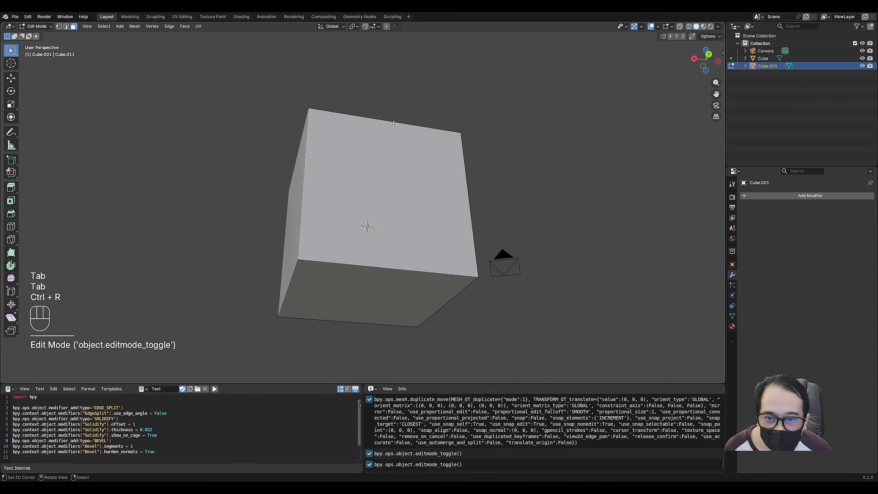
{"action": "right_click", "coordinate": [390, 121]}
{"action": "middle_click_drag", "start_coordinate": [391, 121], "coordinate": [383, 207]}
{"action": "key", "text": "ctrl+r"}
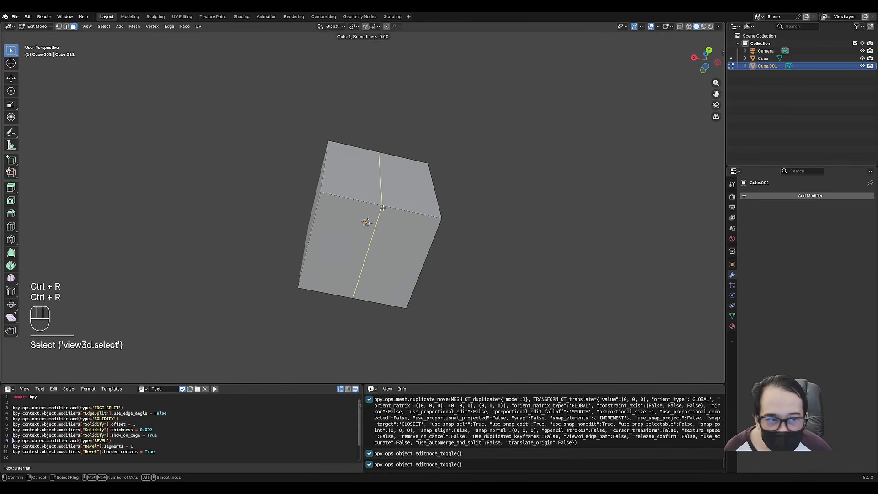
{"action": "scroll", "coordinate": [383, 207], "scroll_direction": "up", "scroll_amount": 2}
{"action": "left_click", "coordinate": [383, 207]}
{"action": "right_click", "coordinate": [383, 208]}
Select the three new edge loops on Cube.001 and mark them as sharp
{"action": "key", "text": "alt+a"}
{"action": "left_click", "coordinate": [352, 185], "text": "alt+shift"}
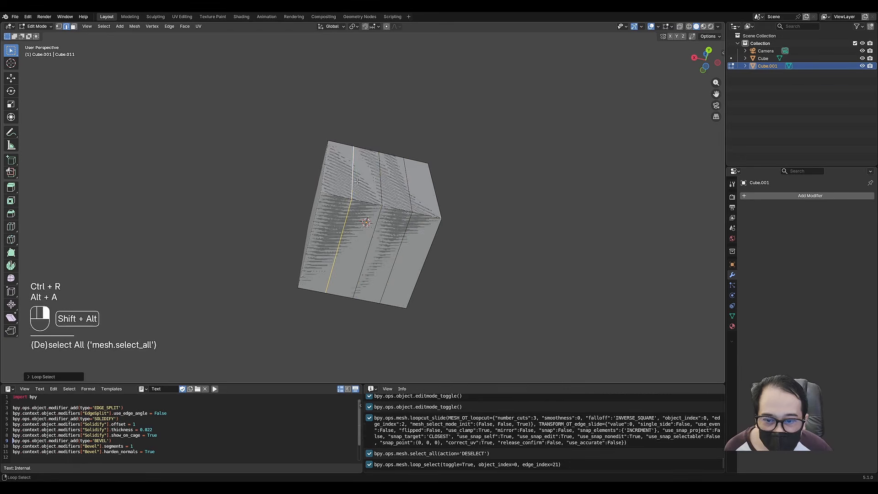
{"action": "left_click", "coordinate": [381, 190], "text": "alt+shift"}
{"action": "left_click", "coordinate": [408, 194], "text": "alt+shift"}
{"action": "middle_click_drag", "start_coordinate": [409, 194], "coordinate": [460, 179]}
{"action": "key", "text": "ctrl+e"}
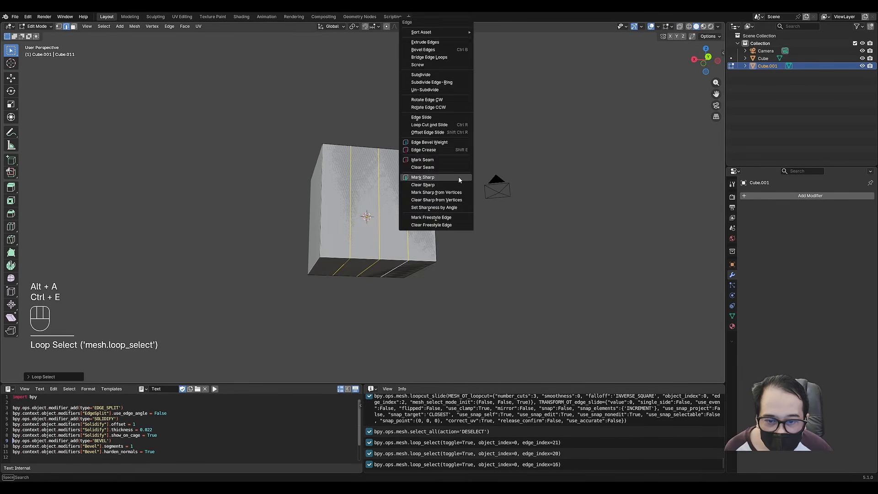
{"action": "left_click", "coordinate": [458, 176]}
Add one horizontal loop cut slid towards the upper part of the panel's front face and mark it sharp
{"action": "key", "text": "alt+a"}
{"action": "key", "text": "ctrl+r"}
{"action": "left_click_drag", "start_coordinate": [359, 206], "coordinate": [472, 164]}
{"action": "key", "text": "ctrl+e"}
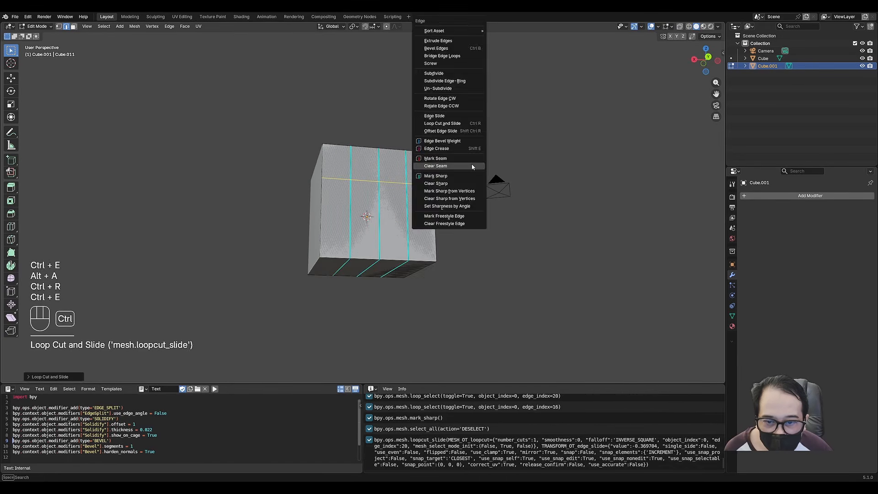
{"action": "left_click", "coordinate": [472, 164]}
{"action": "key", "text": "ctrl+e"}
{"action": "left_click", "coordinate": [456, 177]}
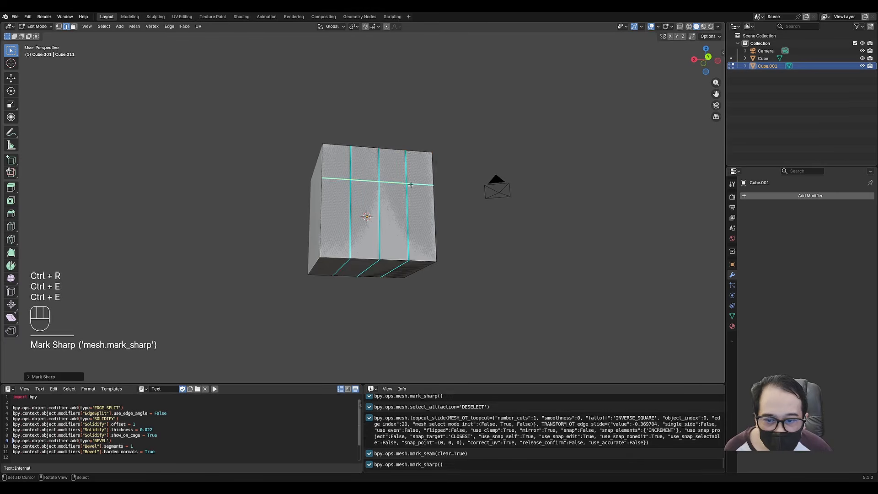
Run the script on Cube.001 in object mode to add the EdgeSplit, Solidify and Bevel modifiers with cage display
{"action": "key", "text": "Tab"}
{"action": "left_click", "coordinate": [404, 186]}
{"action": "left_click", "coordinate": [405, 186]}
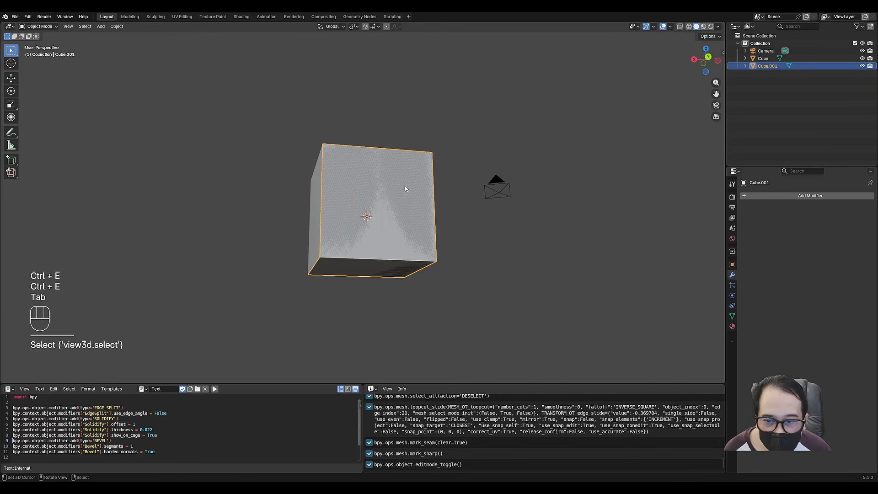
{"action": "left_click", "coordinate": [214, 389]}
{"action": "scroll", "coordinate": [439, 240], "scroll_direction": "up", "scroll_amount": 3}
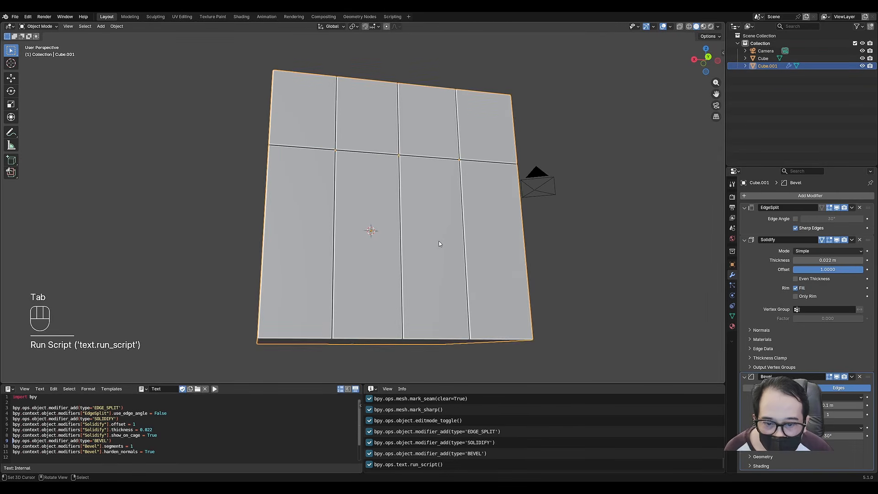
Examine the sharp-edged panels of Cube.001 in edit mode with the selection cleared
{"action": "left_click", "coordinate": [438, 240]}
{"action": "left_click", "coordinate": [438, 240]}
{"action": "key", "text": "Tab"}
{"action": "middle_click_drag", "start_coordinate": [438, 241], "coordinate": [413, 250]}
{"action": "key", "text": "alt+a"}
{"action": "scroll", "coordinate": [443, 216], "scroll_direction": "down", "scroll_amount": 3}
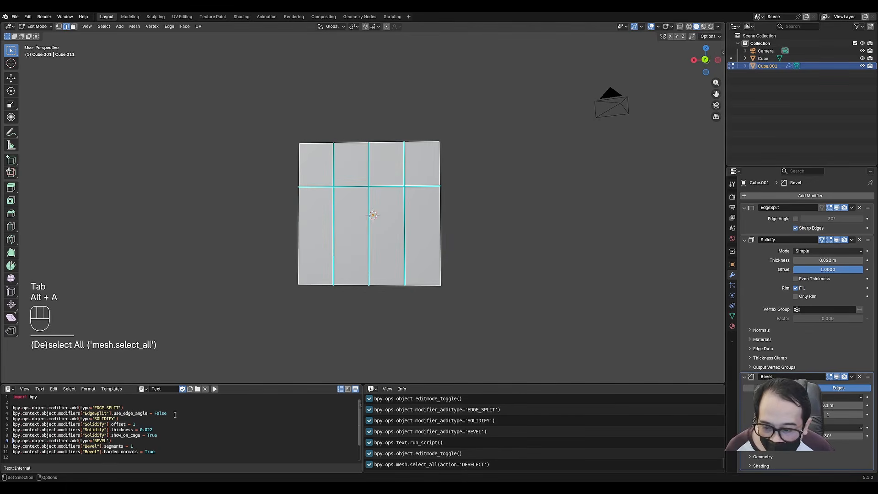
{"action": "middle_click_drag", "start_coordinate": [430, 221], "coordinate": [451, 220]}
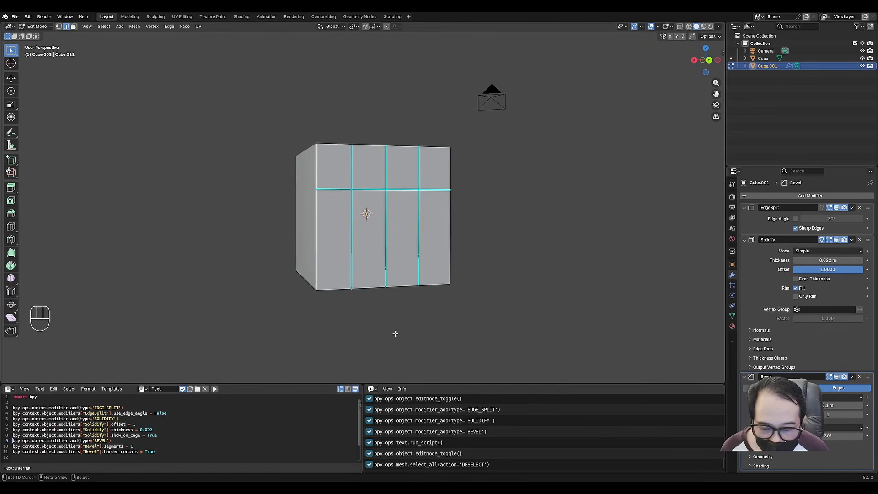
Switch the Info editor area back to the Python Console and place the cursor in its pending separate command
{"action": "left_click", "coordinate": [372, 389]}
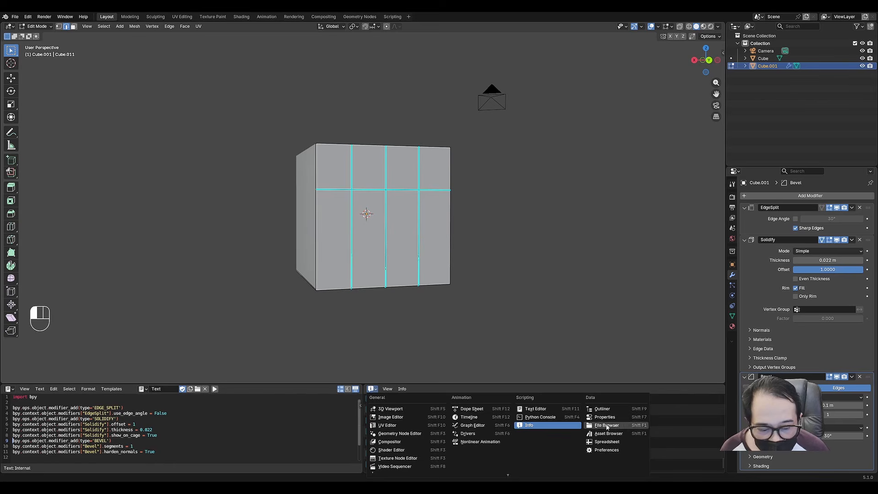
{"action": "left_click", "coordinate": [371, 390]}
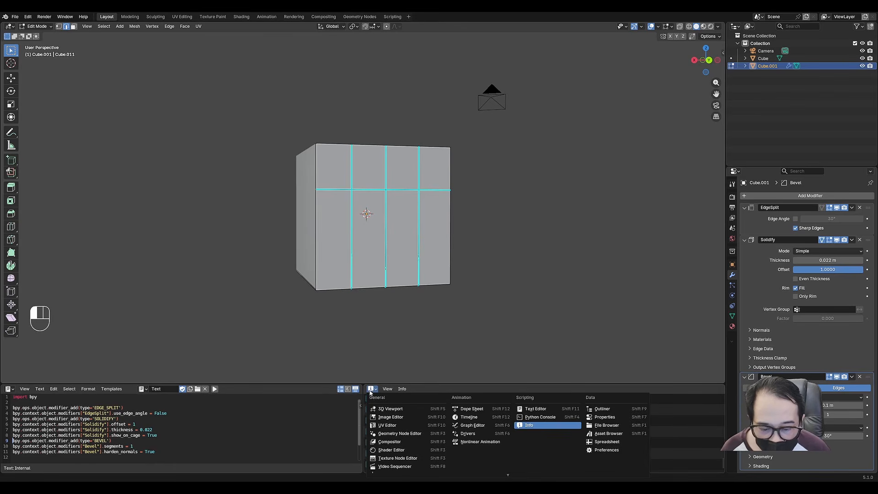
{"action": "left_click", "coordinate": [539, 417]}
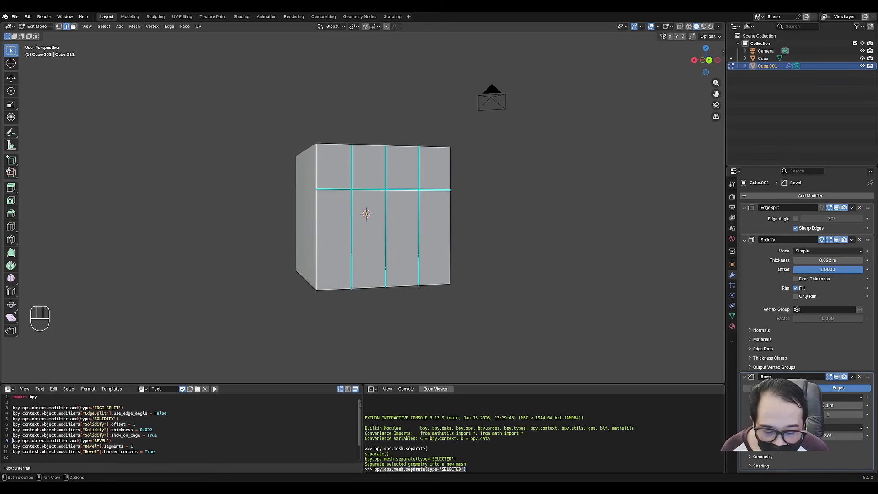
{"action": "left_click", "coordinate": [414, 469]}
{"action": "key", "text": "n"}
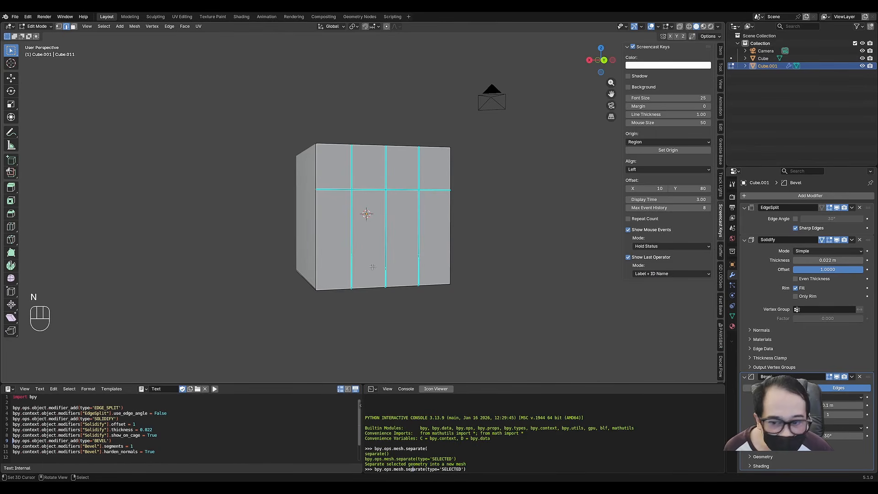
{"action": "key", "text": "n"}
Try extruding one lower panel face about 0.22 m outward and scaling it down, and undo both changes
{"action": "key", "text": "3"}
{"action": "left_click", "coordinate": [379, 240]}
{"action": "middle_click_drag", "start_coordinate": [380, 239], "coordinate": [321, 256]}
{"action": "key", "text": "e"}
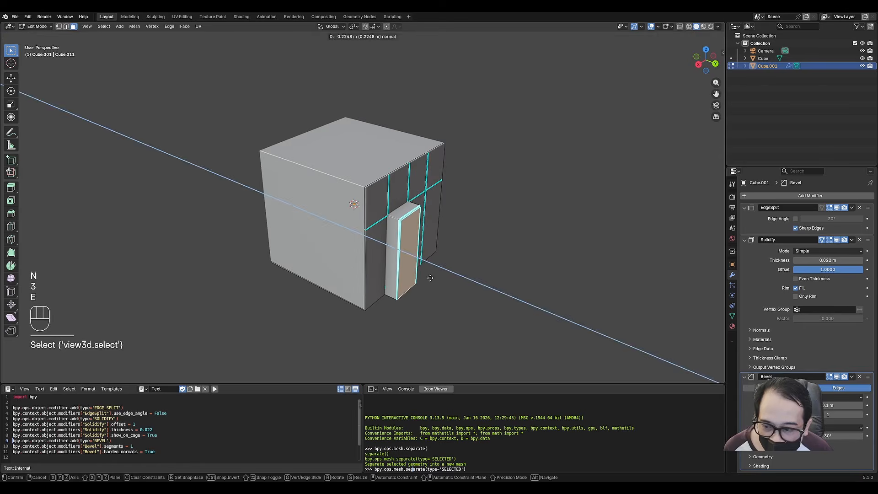
{"action": "left_click", "coordinate": [99, 366]}
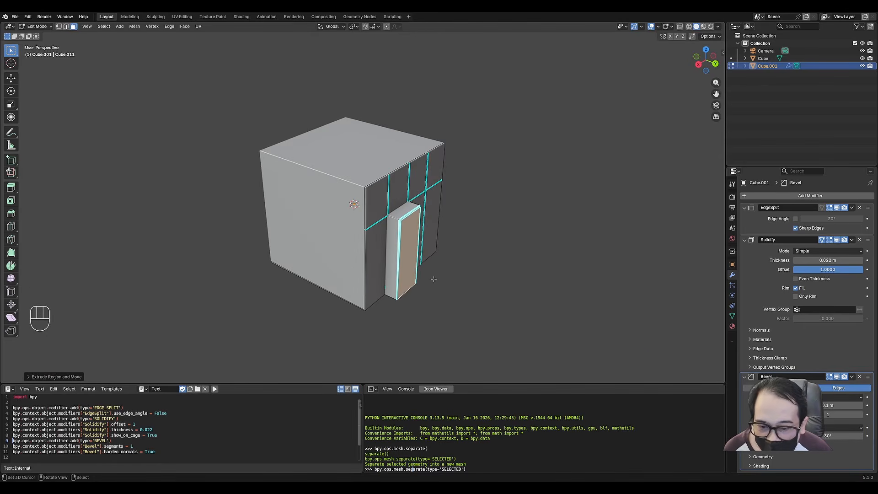
{"action": "key", "text": "s"}
{"action": "left_click", "coordinate": [417, 274]}
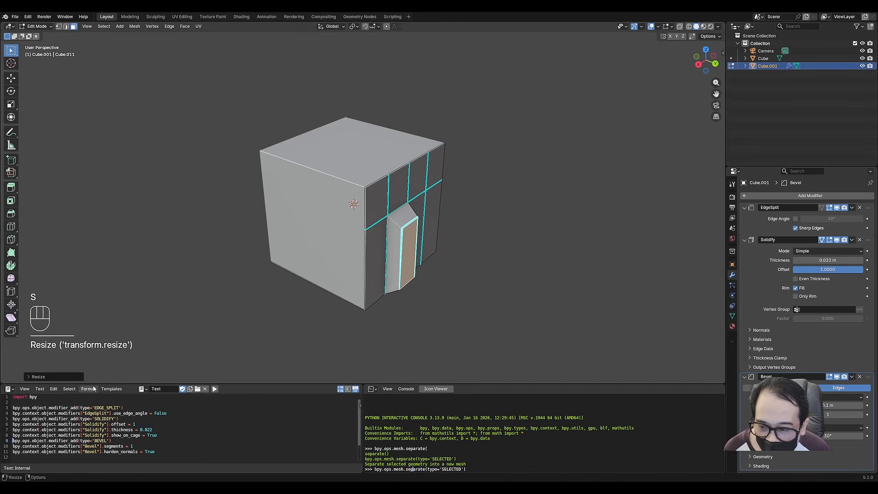
{"action": "key", "text": "ctrl+z"}
{"action": "key", "text": "ctrl+z"}
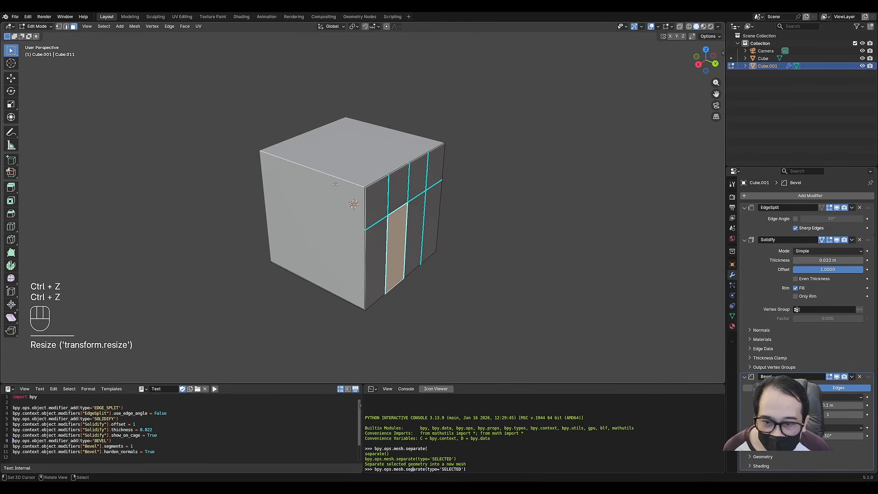
Edit Cube and separate its top face and the adjoining plain side face into a new object
{"action": "key", "text": "Tab"}
{"action": "key", "text": "Tab"}
{"action": "key", "text": "3"}
{"action": "left_click", "coordinate": [311, 199], "text": "shift"}
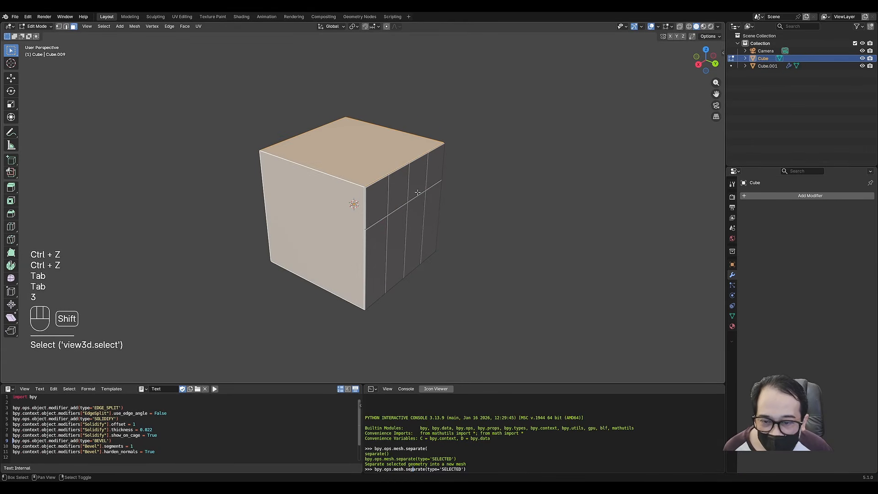
{"action": "key", "text": "p"}
{"action": "left_click", "coordinate": [352, 198]}
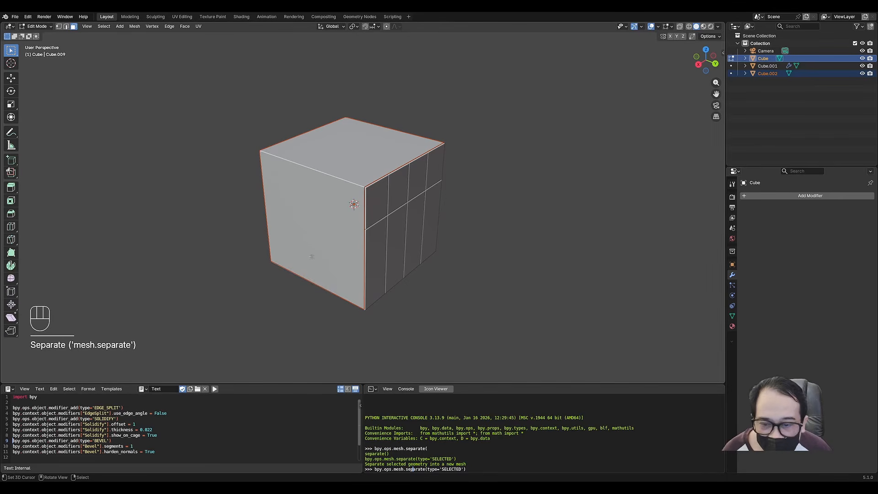
Select all geometry of Cube and Cube.002 in edit mode and run bpy.ops.mesh.separate(type='SELECTED') in the console
{"action": "key", "text": "Tab"}
{"action": "key", "text": "Tab"}
{"action": "middle_click_drag", "start_coordinate": [321, 244], "coordinate": [386, 241]}
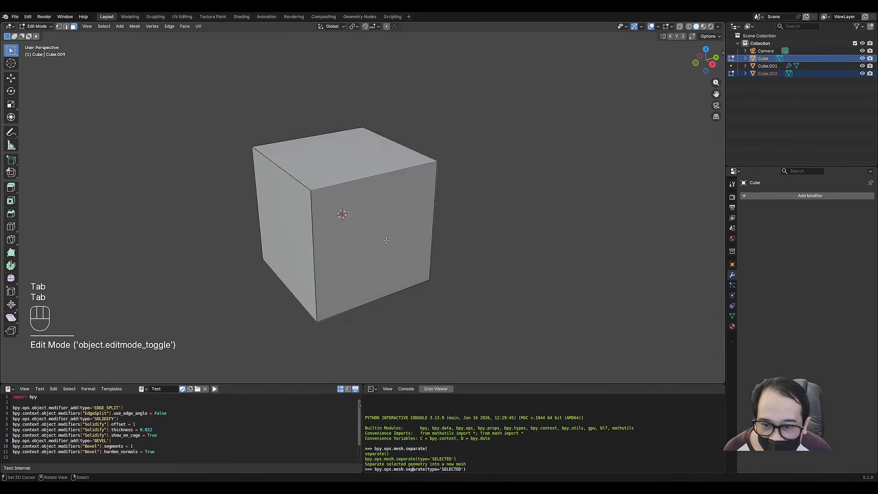
{"action": "key", "text": "a"}
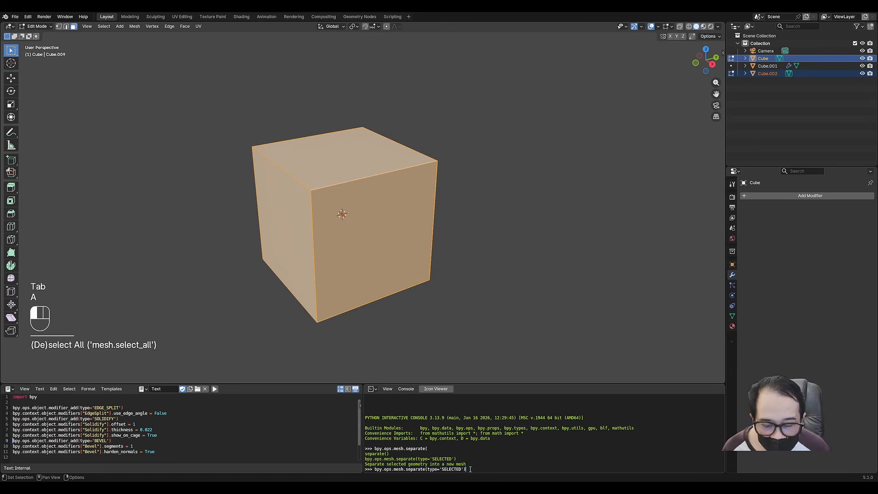
{"action": "key", "text": "Return"}
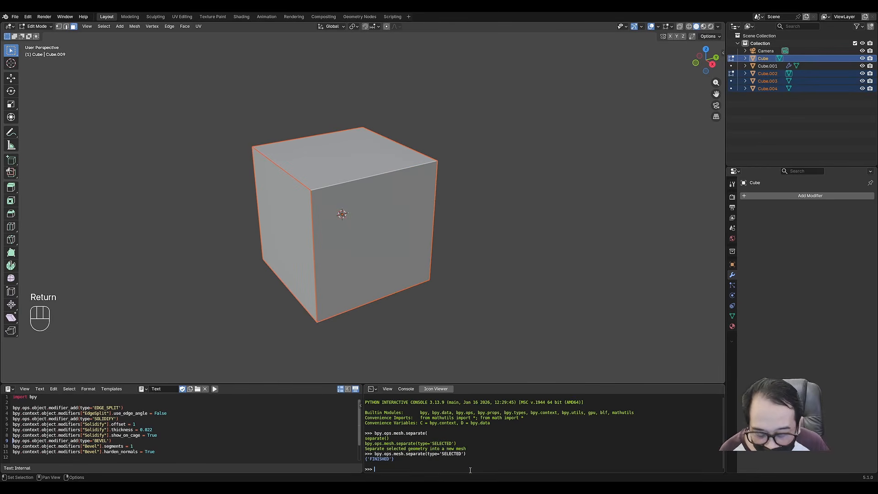
Enter bpy.ops.mesh.separate( in the Python console using autocompletion, so that its full call signature is listed
{"action": "type", "text": "bpy.ops.m"}
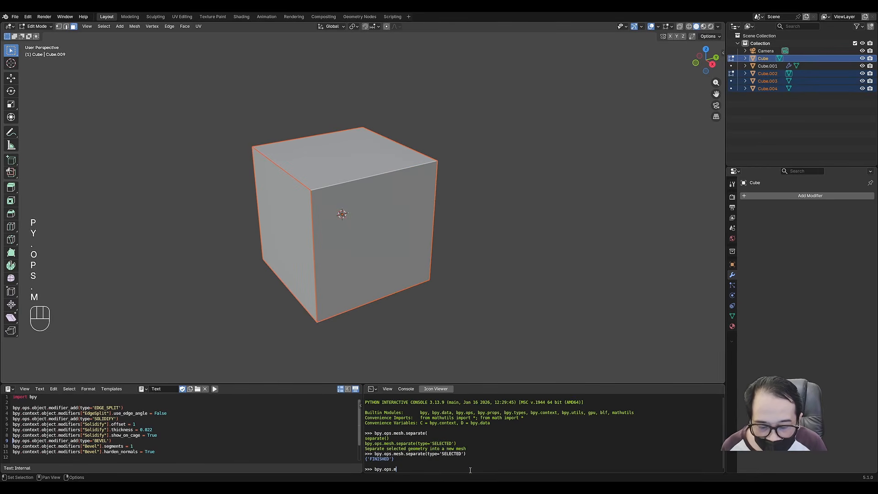
{"action": "type", "text": "e"}
{"action": "key", "text": "Tab"}
{"action": "type", "text": "."}
{"action": "key", "text": "BackSpace"}
{"action": "type", "text": "s"}
{"action": "key", "text": "Tab"}
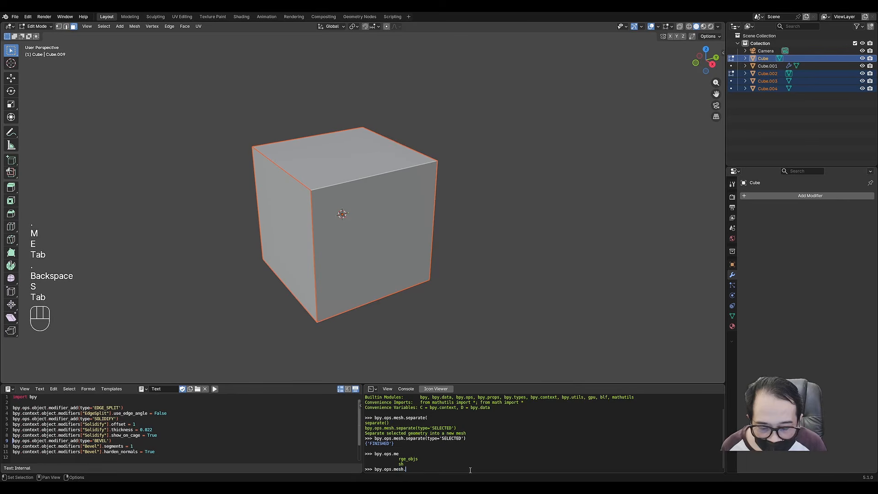
{"action": "type", "text": "sepa"}
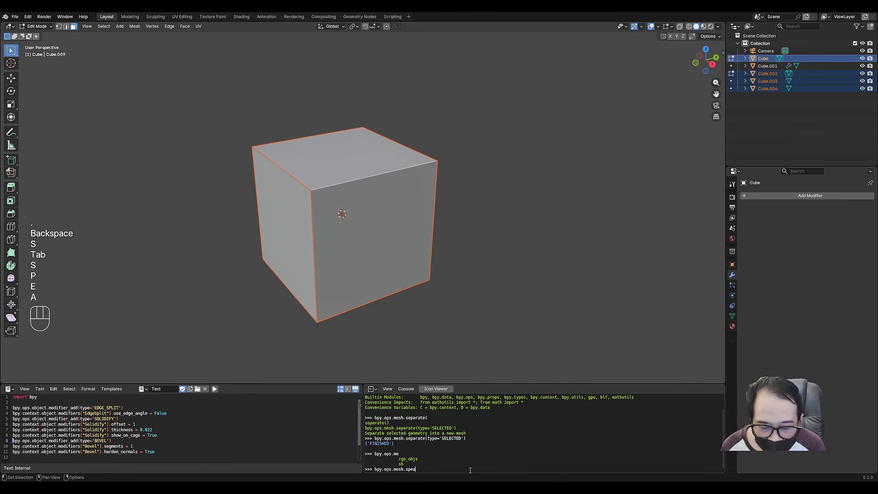
{"action": "key", "text": "BackSpace"}
{"action": "key", "text": "BackSpace"}
{"action": "key", "text": "BackSpace"}
{"action": "type", "text": "ep"}
{"action": "key", "text": "Tab"}
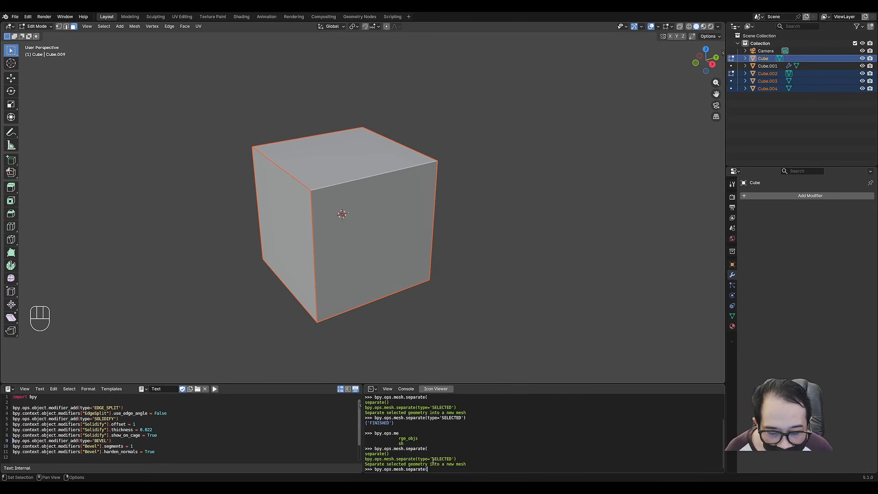
Leave the multi-object edit, enter edit mode on Cube.003 alone, view the Separate options for its mesh and dismiss them
{"action": "middle_click_drag", "start_coordinate": [471, 281], "coordinate": [434, 241]}
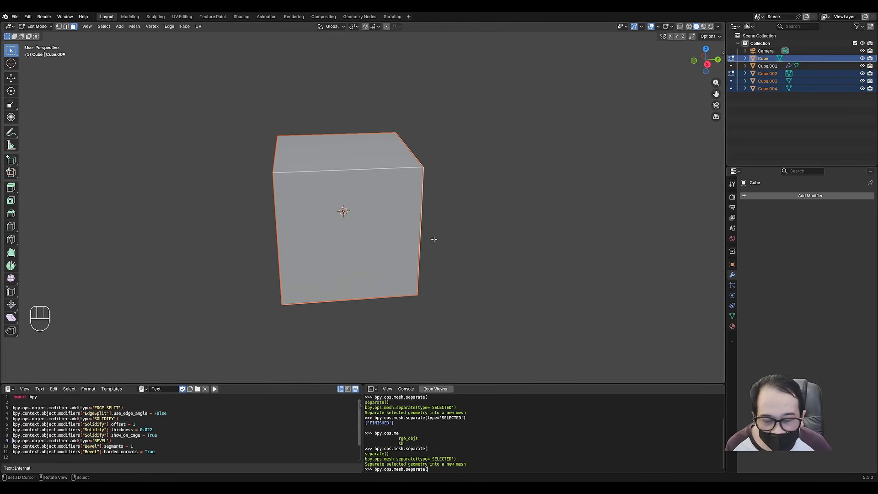
{"action": "key", "text": "o"}
{"action": "key", "text": "Tab"}
{"action": "middle_click_drag", "start_coordinate": [382, 252], "coordinate": [453, 213]}
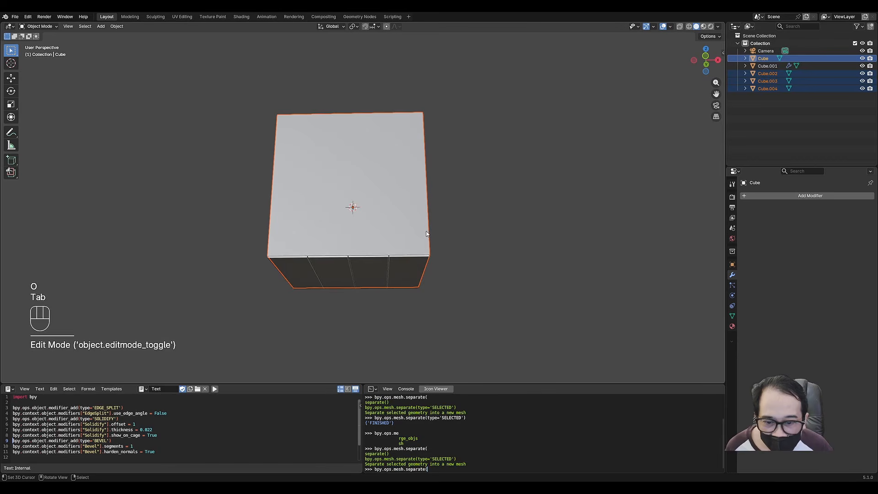
{"action": "key", "text": "Tab"}
{"action": "left_click", "coordinate": [408, 222]}
{"action": "key", "text": "p"}
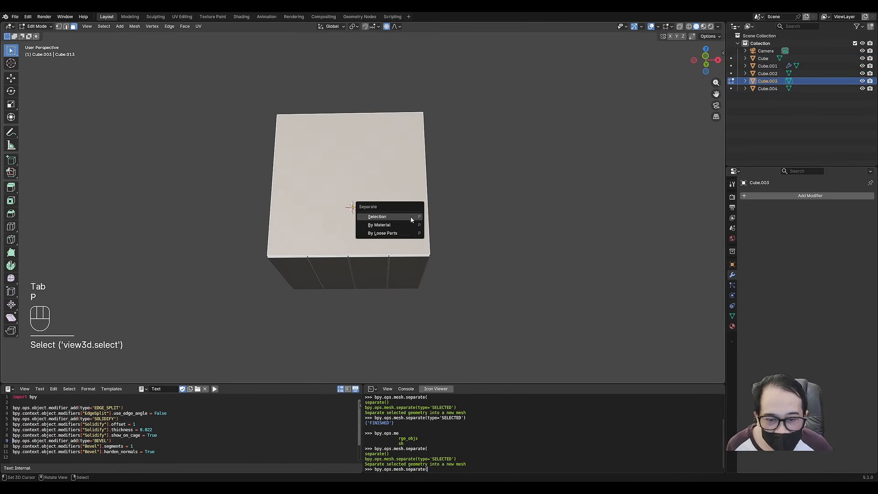
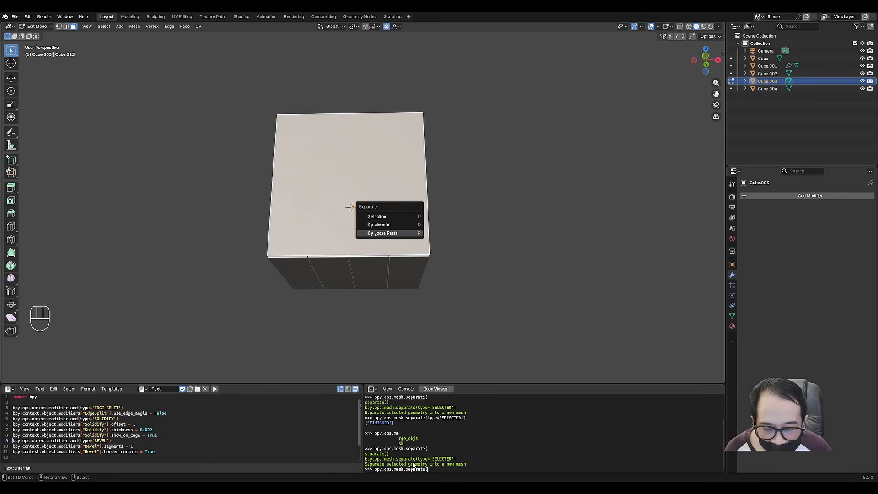
{"action": "key", "text": "Escape"}
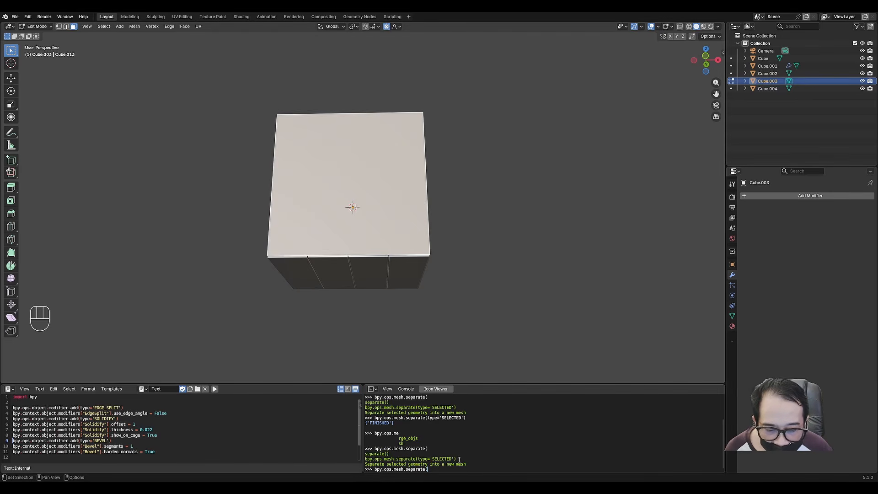
Copy bpy.ops.mesh.separate(type='SELECTED') from the console, place the cursor on script line 2 and make the text and console areas taller
{"action": "left_click_drag", "start_coordinate": [460, 458], "coordinate": [363, 460]}
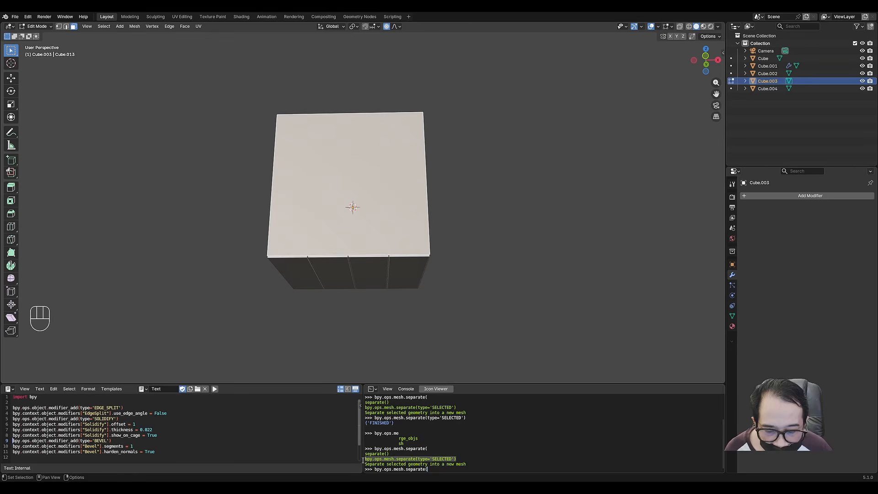
{"action": "key", "text": "ctrl+c"}
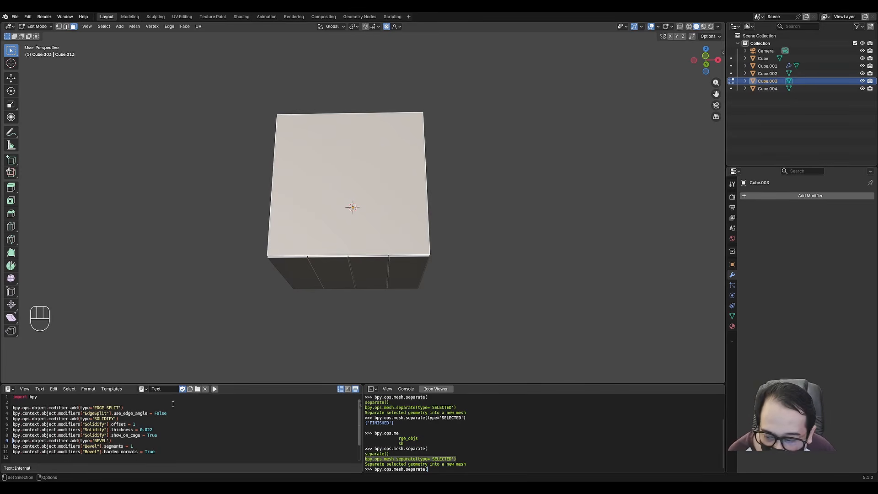
{"action": "left_click", "coordinate": [141, 405]}
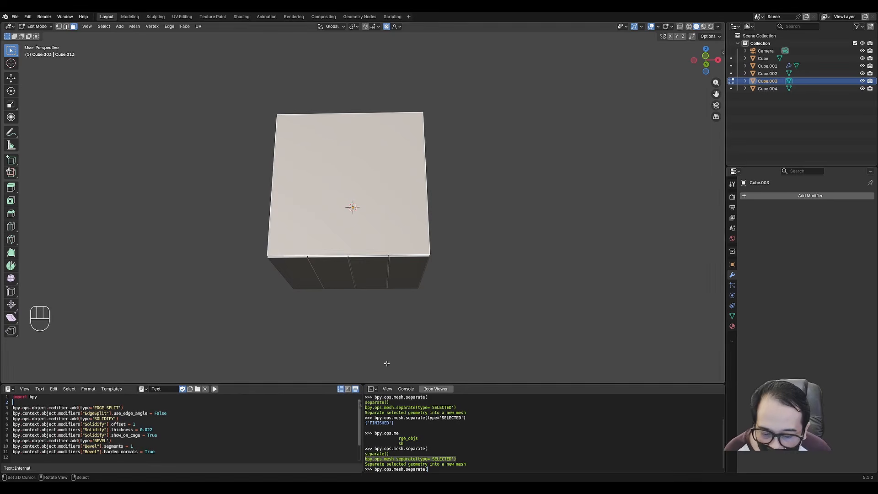
{"action": "left_click_drag", "start_coordinate": [387, 384], "coordinate": [390, 303]}
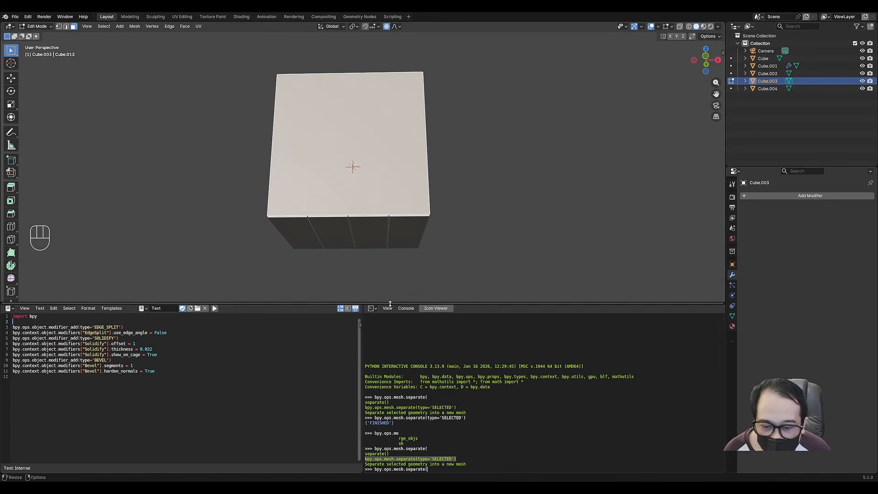
{"action": "left_click", "coordinate": [372, 308]}
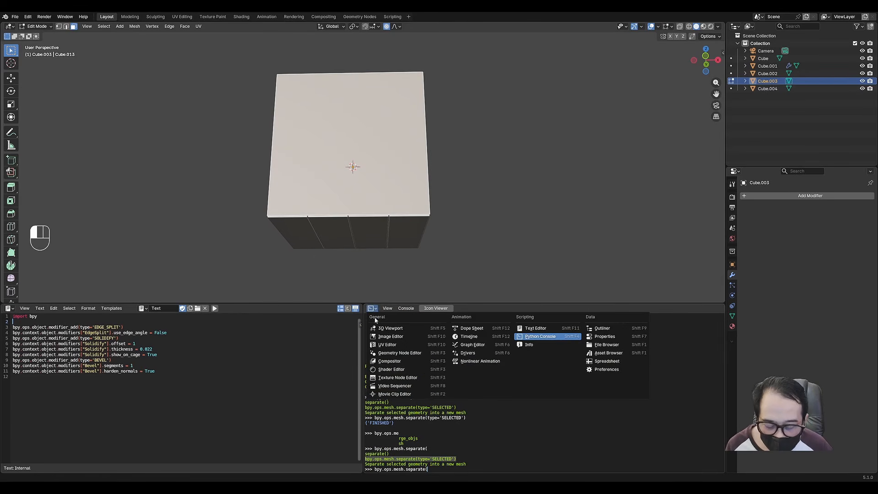
{"action": "key", "text": "Escape"}
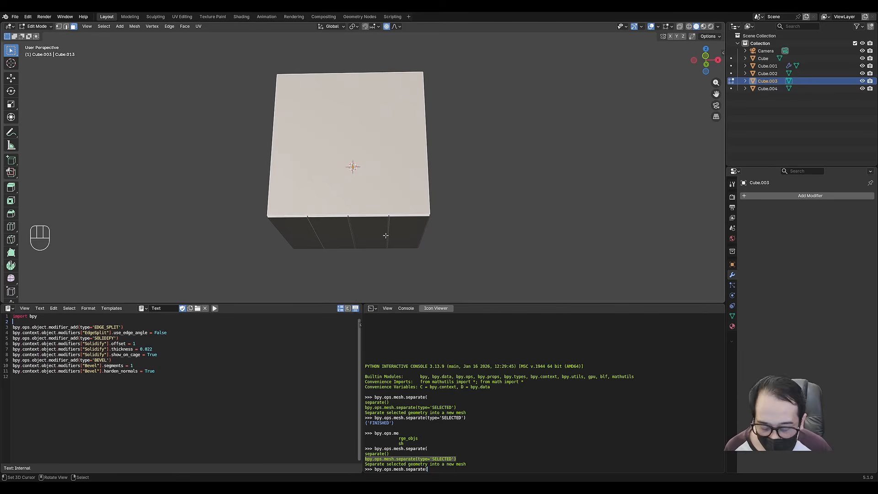
Return to object mode and delete the separated pieces Cube.001, Cube.003 and Cube.004
{"action": "middle_click_drag", "start_coordinate": [386, 236], "coordinate": [348, 224]}
{"action": "key", "text": "Tab"}
{"action": "left_click", "coordinate": [373, 218]}
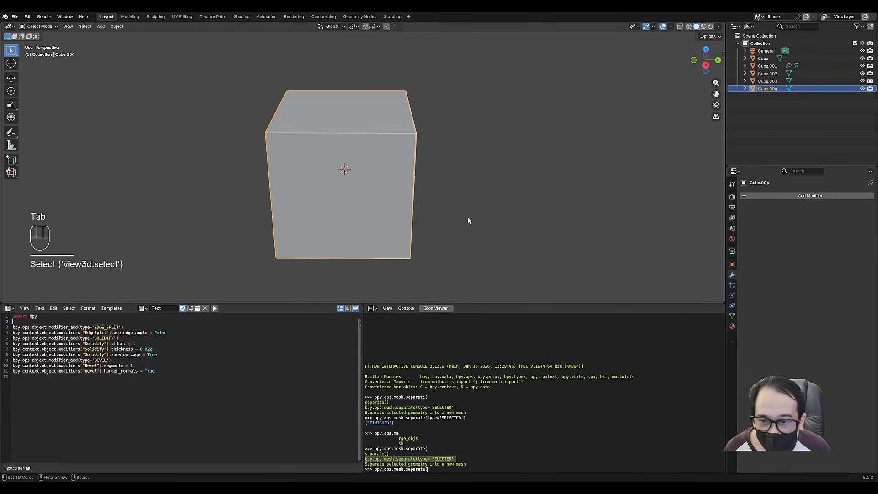
{"action": "middle_click_drag", "start_coordinate": [469, 220], "coordinate": [450, 213]}
{"action": "left_click", "coordinate": [421, 180]}
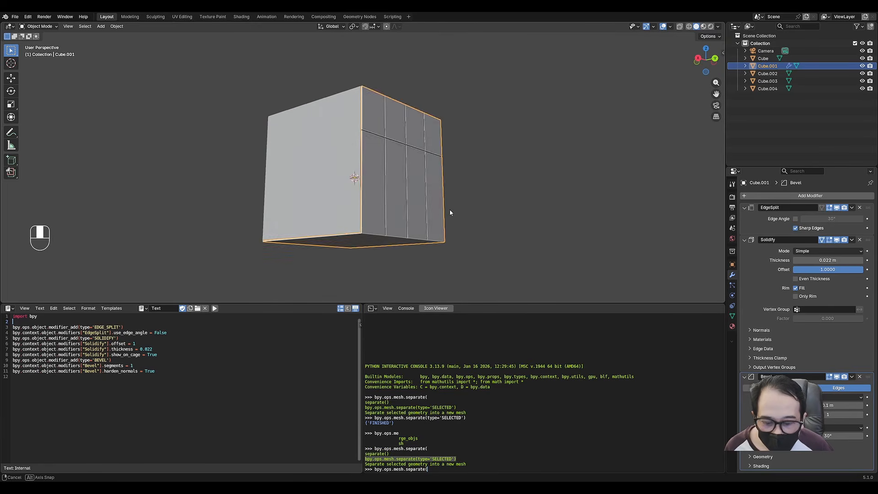
{"action": "key", "text": "x"}
{"action": "key", "text": "x"}
{"action": "left_click", "coordinate": [394, 200]}
{"action": "key", "text": "x"}
{"action": "key", "text": "x"}
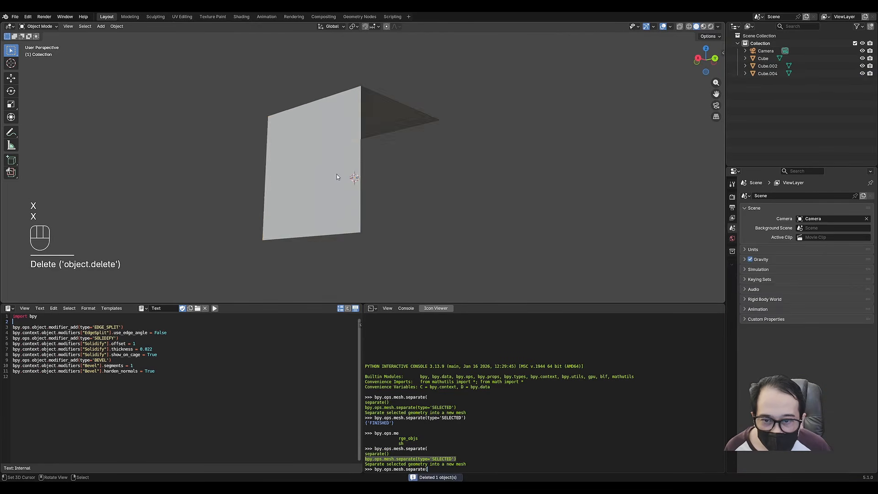
{"action": "key", "text": "x"}
{"action": "key", "text": "x"}
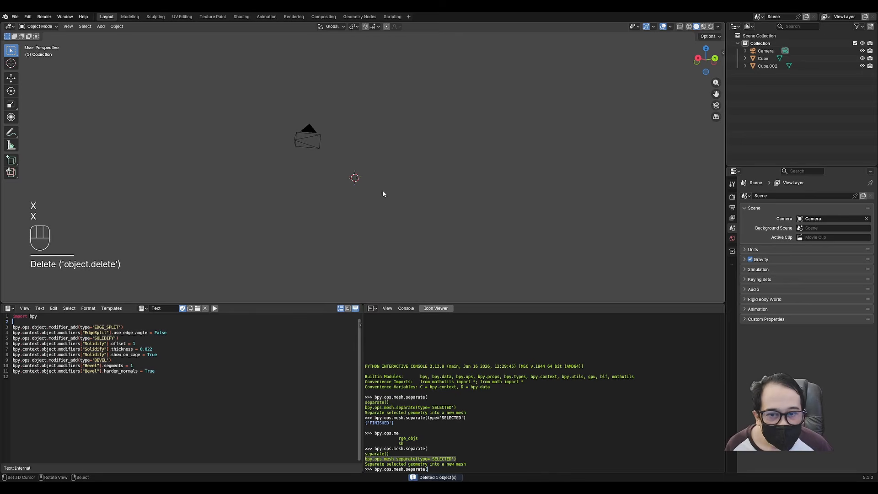
Add a new mesh cube, enter its edit mode and maximize the 3D viewport
{"action": "key", "text": "shift+a"}
{"action": "mouse_move", "coordinate": [382, 190]}
{"action": "left_click", "coordinate": [421, 222]}
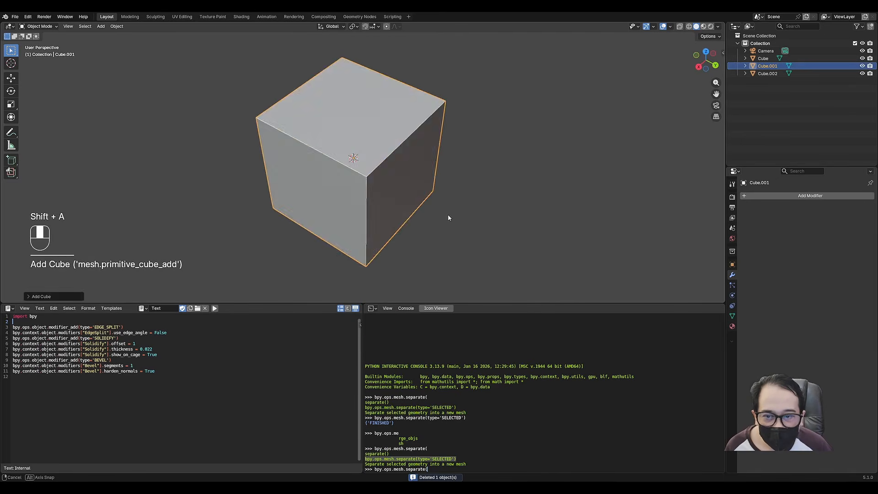
{"action": "key", "text": "Tab"}
{"action": "middle_click_drag", "start_coordinate": [439, 211], "coordinate": [397, 187]}
{"action": "key", "text": "ctrl+space"}
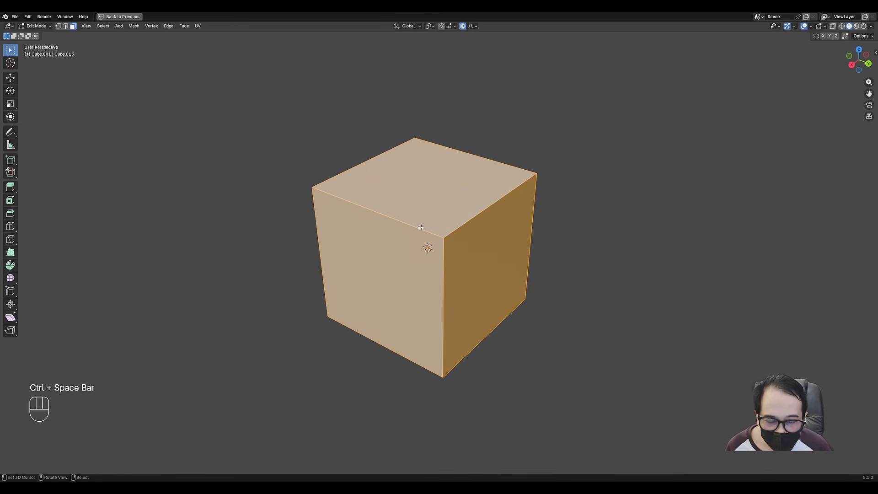
Subdivide all faces of the new cube once
{"action": "key", "text": "w"}
{"action": "left_click", "coordinate": [429, 241]}
{"action": "key", "text": "s"}
{"action": "right_click", "coordinate": [418, 226]}
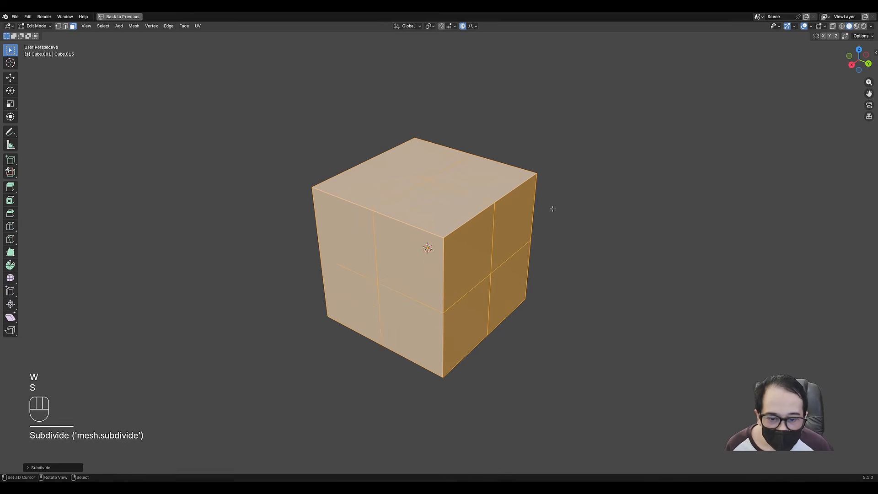
{"action": "key", "text": "shift+ctrl+x"}
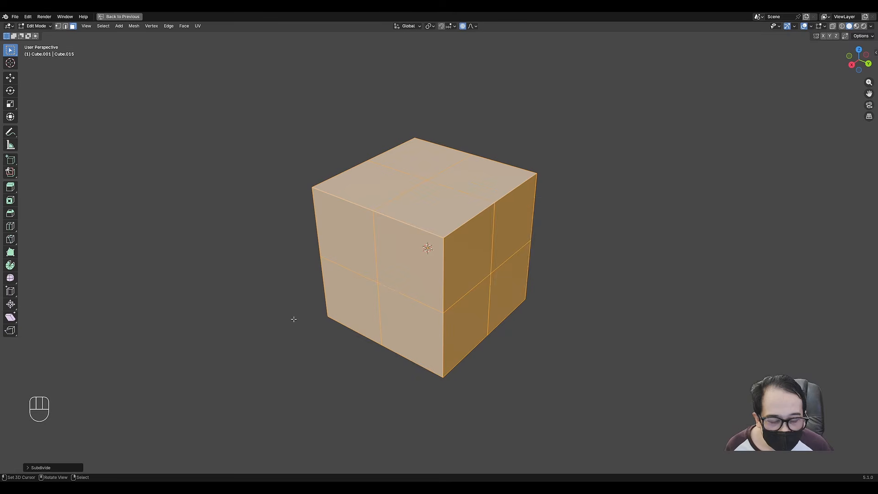
Add two off-centre vertical edge loops that cross on the cube's top face, one on each side of the same vertical corner
{"action": "middle_click_drag", "start_coordinate": [294, 317], "coordinate": [400, 263]}
{"action": "key", "text": "alt+a"}
{"action": "key", "text": "ctrl+r"}
{"action": "left_click", "coordinate": [447, 203]}
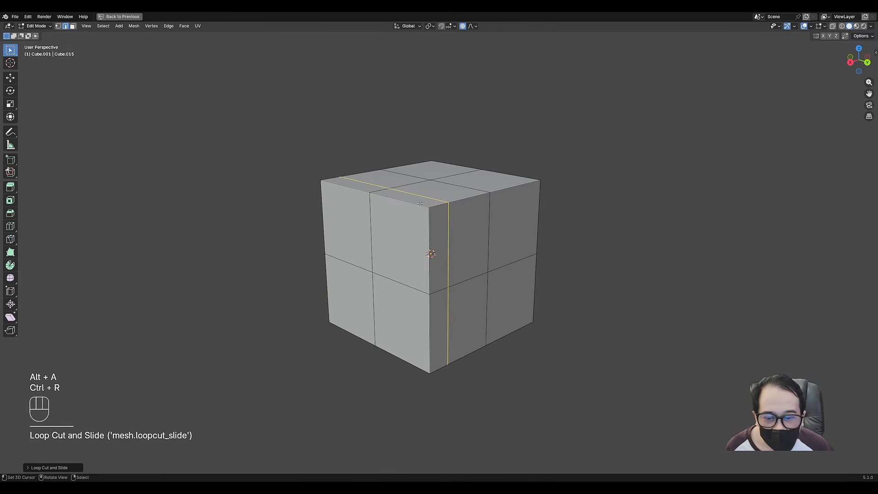
{"action": "key", "text": "ctrl+r"}
{"action": "left_click", "coordinate": [418, 199]}
{"action": "left_click", "coordinate": [418, 199]}
{"action": "middle_click_drag", "start_coordinate": [418, 201], "coordinate": [463, 237]}
{"action": "left_click", "coordinate": [451, 237], "text": "alt+shift"}
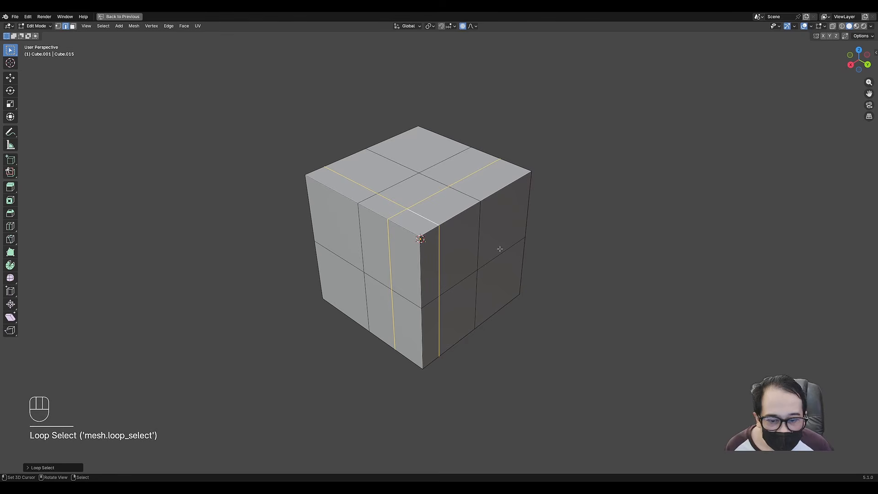
Select one of the two off-centre edge loops and mark it sharp
{"action": "key", "text": "alt+a"}
{"action": "left_click", "coordinate": [453, 184], "text": "alt"}
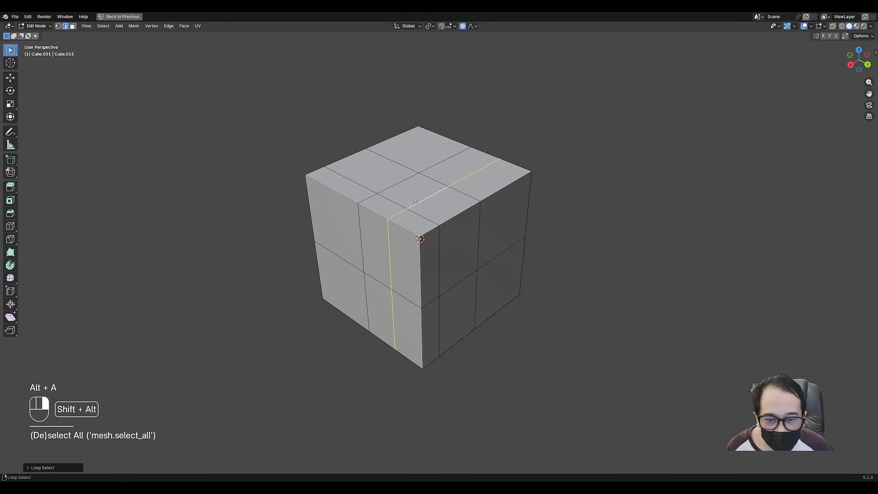
{"action": "key", "text": "shift+e"}
{"action": "key", "text": "ctrl+e"}
{"action": "left_click", "coordinate": [474, 235]}
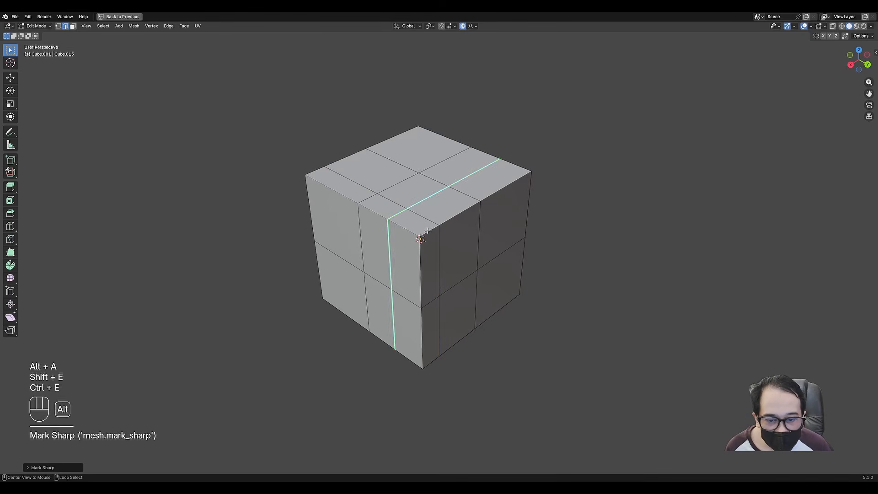
Mark sharp the part of the other off-centre loop that runs from the crossing on top down the side face
{"action": "key", "text": "alt+a"}
{"action": "left_click", "coordinate": [449, 257]}
{"action": "middle_click_drag", "start_coordinate": [448, 257], "coordinate": [477, 270]}
{"action": "left_click", "coordinate": [422, 252], "text": "ctrl"}
{"action": "key", "text": "ctrl+e"}
{"action": "left_click", "coordinate": [491, 233]}
{"action": "key", "text": "alt+a"}
Mark sharp the mid-height horizontal edges that wrap around the corner between the two vertical sharp lines
{"action": "left_click", "coordinate": [403, 253], "text": "shift"}
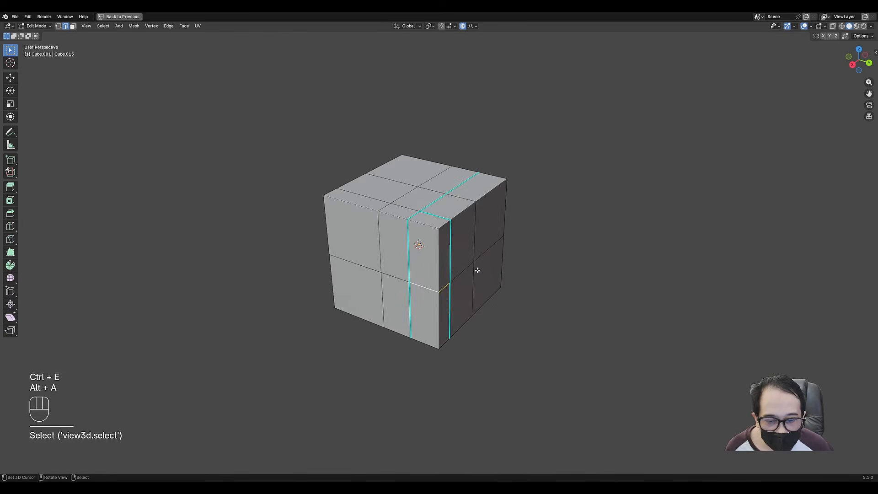
{"action": "key", "text": "ctrl+e"}
{"action": "key", "text": "alt+a"}
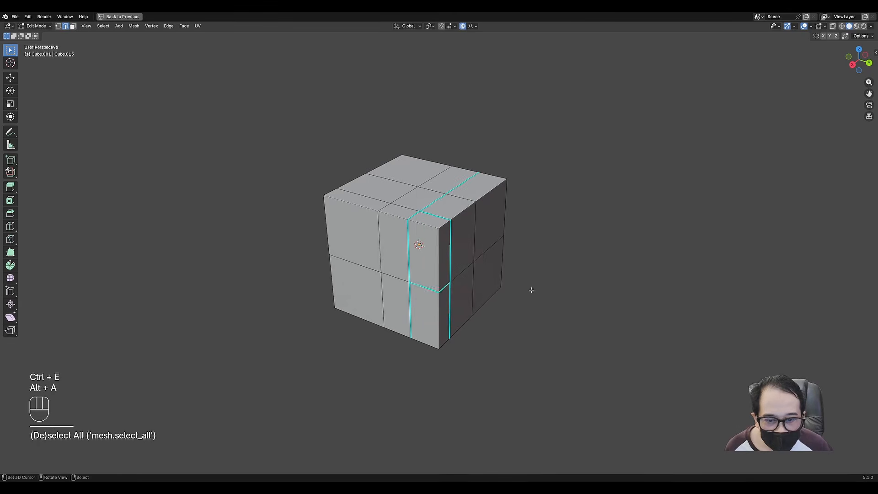
Mark sharp an L-shaped edge path down the side face's centre line and along its mid-height to the vertical sharp line
{"action": "middle_click_drag", "start_coordinate": [531, 290], "coordinate": [459, 240]}
{"action": "left_click", "coordinate": [401, 255], "text": "ctrl"}
{"action": "left_click", "coordinate": [459, 240], "text": "ctrl"}
{"action": "key", "text": "ctrl+e"}
{"action": "left_click", "coordinate": [527, 238]}
{"action": "key", "text": "Tab"}
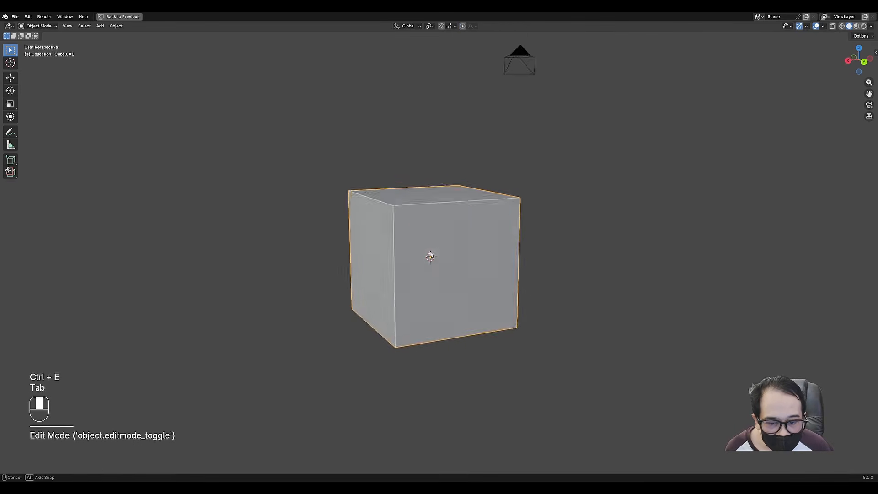
{"action": "middle_click_drag", "start_coordinate": [527, 239], "coordinate": [465, 267]}
{"action": "key", "text": "Tab"}
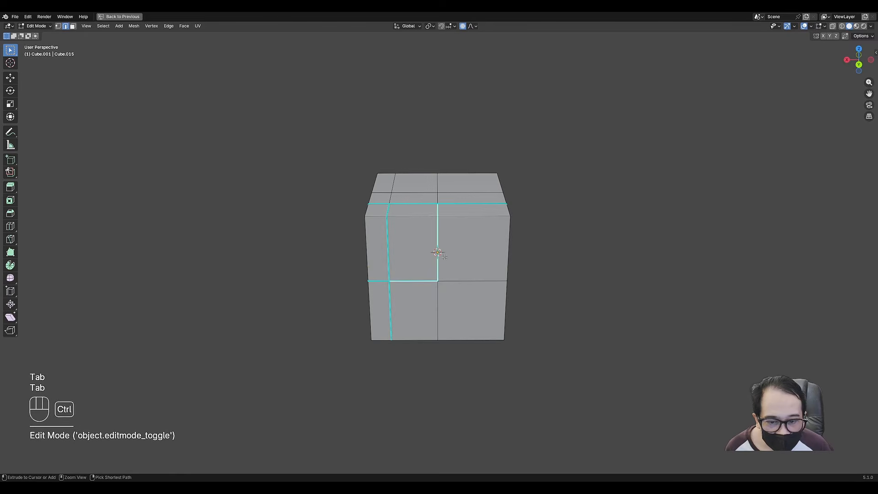
Add a horizontal edge loop just above the mid-height loop and mark the narrow face's edges inside the L-shaped panel sharp
{"action": "key", "text": "ctrl+r"}
{"action": "left_click", "coordinate": [465, 268]}
{"action": "key", "text": "3"}
{"action": "left_click", "coordinate": [464, 267]}
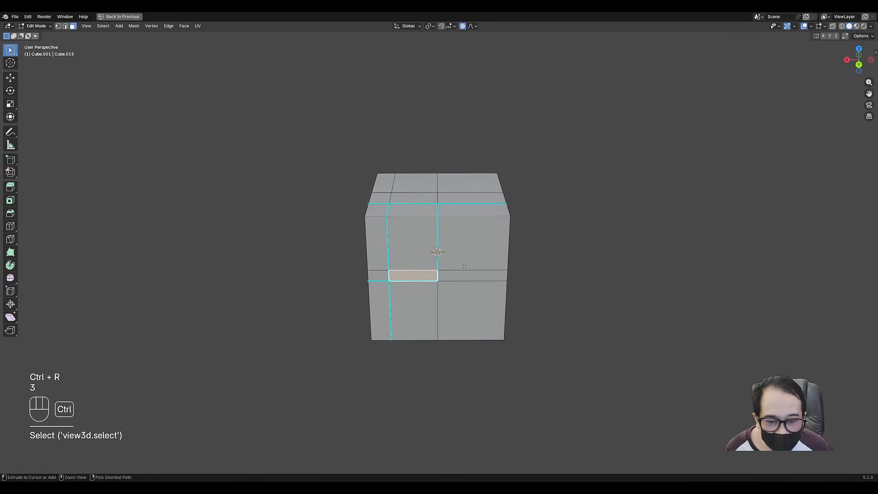
{"action": "key", "text": "ctrl+e"}
{"action": "left_click", "coordinate": [464, 267]}
Add an edge loop close beside the full sharp loop over the top of the cube and mark it sharp
{"action": "middle_click_drag", "start_coordinate": [464, 267], "coordinate": [426, 223]}
{"action": "key", "text": "alt+a"}
{"action": "key", "text": "ctrl+r"}
{"action": "left_click", "coordinate": [426, 222]}
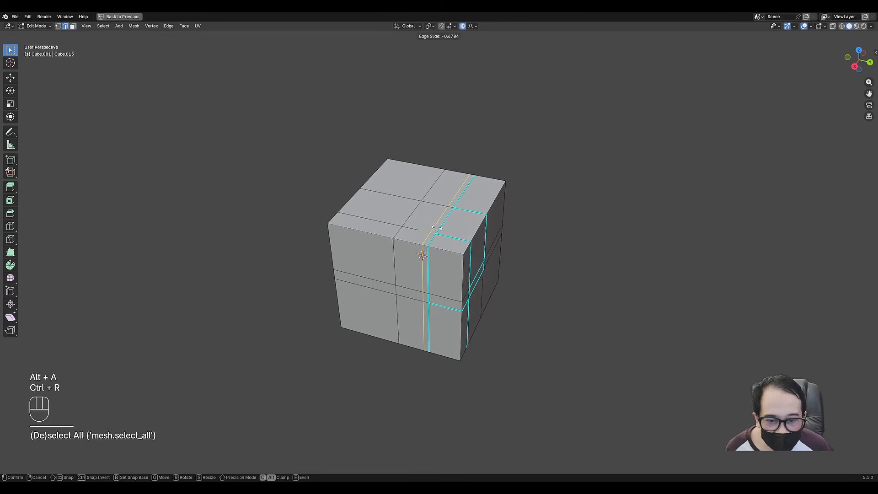
{"action": "left_click", "coordinate": [414, 228]}
{"action": "key", "text": "ctrl+e"}
{"action": "left_click", "coordinate": [425, 227]}
{"action": "key", "text": "alt+a"}
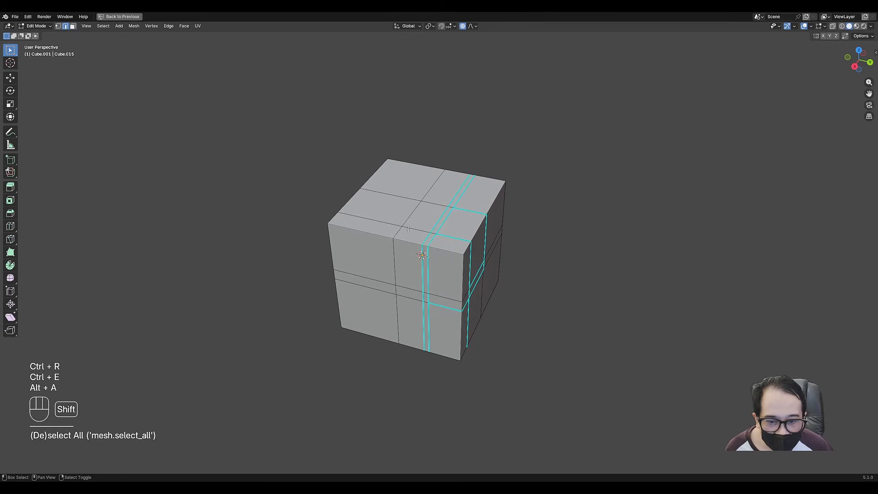
Mark sharp the path of edges across the top face from the cube's outer edge to the paired sharp loops
{"action": "left_click", "coordinate": [426, 229], "text": "shift"}
{"action": "mouse_move", "coordinate": [427, 229]}
{"action": "middle_mouse_down"}
{"action": "mouse_move", "coordinate": [427, 219]}
{"action": "mouse_move", "coordinate": [426, 229]}
{"action": "middle_mouse_up"}
{"action": "left_click", "coordinate": [427, 229], "text": "ctrl"}
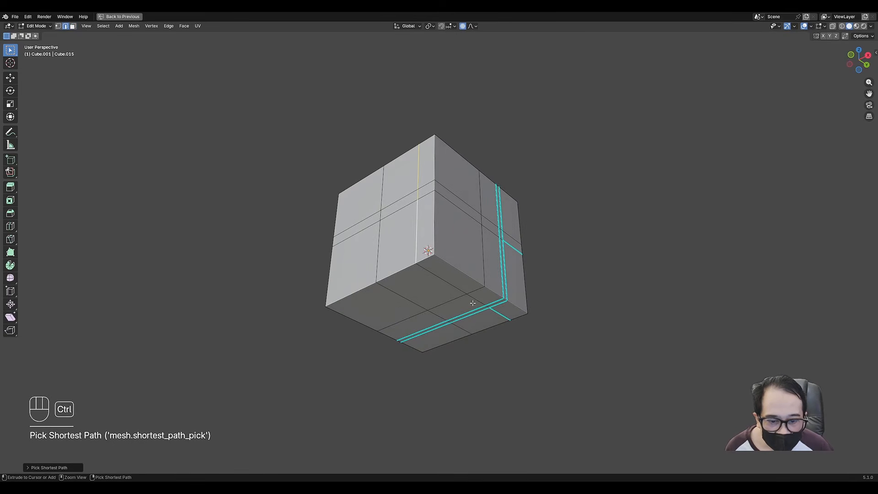
{"action": "key", "text": "ctrl+e"}
{"action": "left_click", "coordinate": [496, 241]}
{"action": "middle_click_drag", "start_coordinate": [496, 242], "coordinate": [503, 233]}
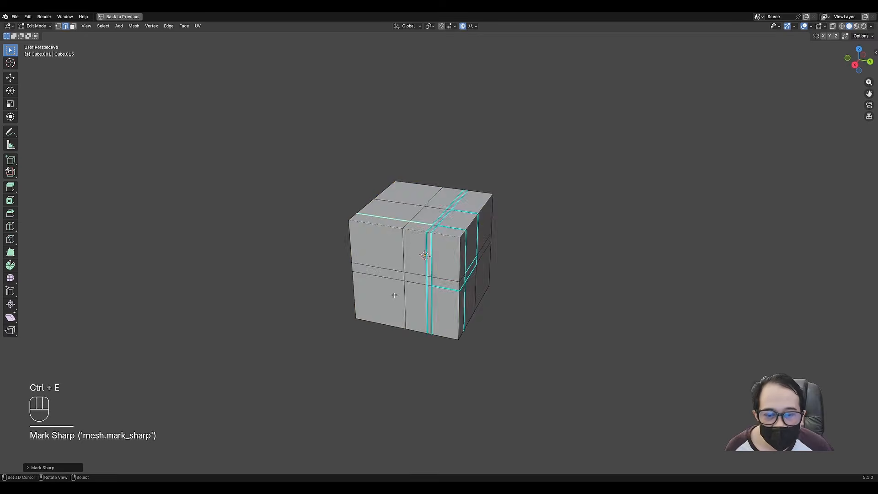
Select the whole mesh, run the modifier script on the cube and return to Object Mode
{"action": "key", "text": "a"}
{"action": "key", "text": "ctrl+space"}
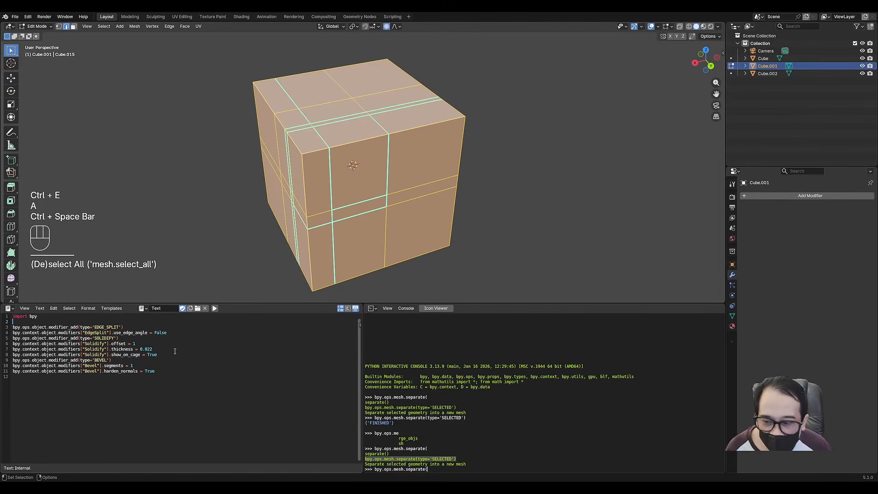
{"action": "left_click", "coordinate": [214, 309]}
{"action": "key", "text": "Tab"}
{"action": "middle_click_drag", "start_coordinate": [372, 206], "coordinate": [391, 197]}
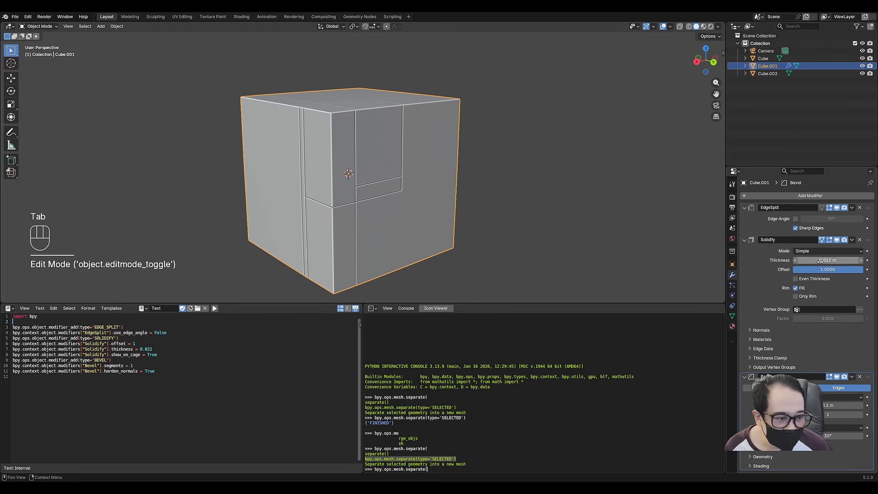
Set the Solidify modifier's thickness to 0.032 m and enable Even Thickness
{"action": "mouse_move", "coordinate": [828, 259]}
{"action": "left_mouse_down", "text": "shift"}
{"action": "mouse_move", "coordinate": [851, 259]}
{"action": "mouse_move", "coordinate": [835, 260]}
{"action": "left_mouse_up", "text": "shift"}
{"action": "left_click", "coordinate": [809, 280]}
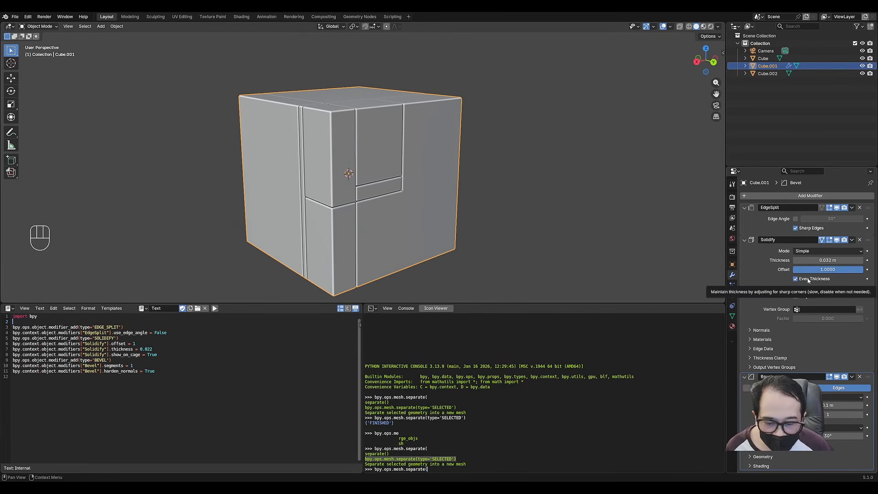
Change the Python console area to the Info editor and copy the logged Solidify use_even_offset = True line
{"action": "left_click", "coordinate": [373, 308]}
{"action": "left_click", "coordinate": [526, 345]}
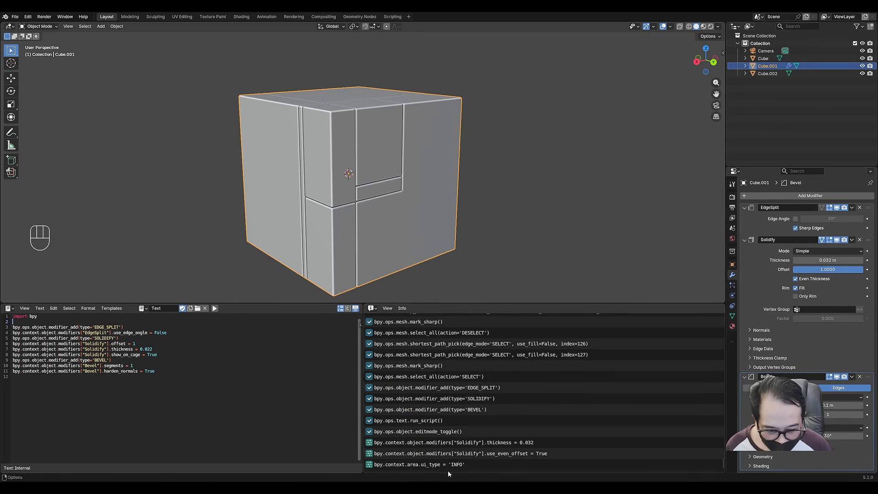
{"action": "left_click", "coordinate": [455, 455]}
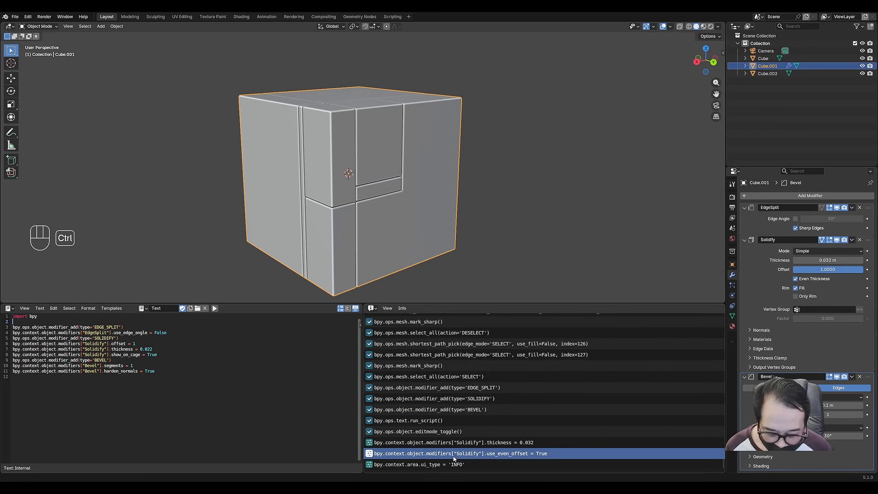
{"action": "key", "text": "ctrl+c"}
Paste the use_even_offset = True line into the script after the show_on_cage line and remove the extra blank line
{"action": "left_click", "coordinate": [137, 343]}
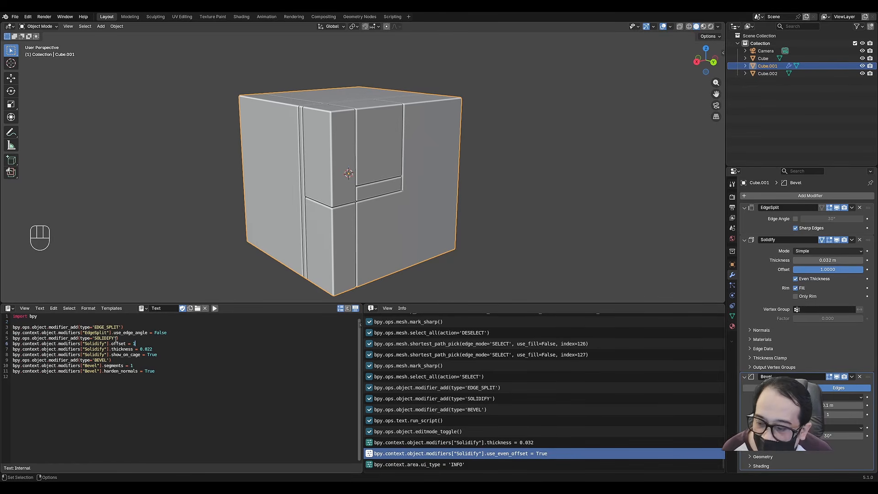
{"action": "left_click", "coordinate": [173, 339]}
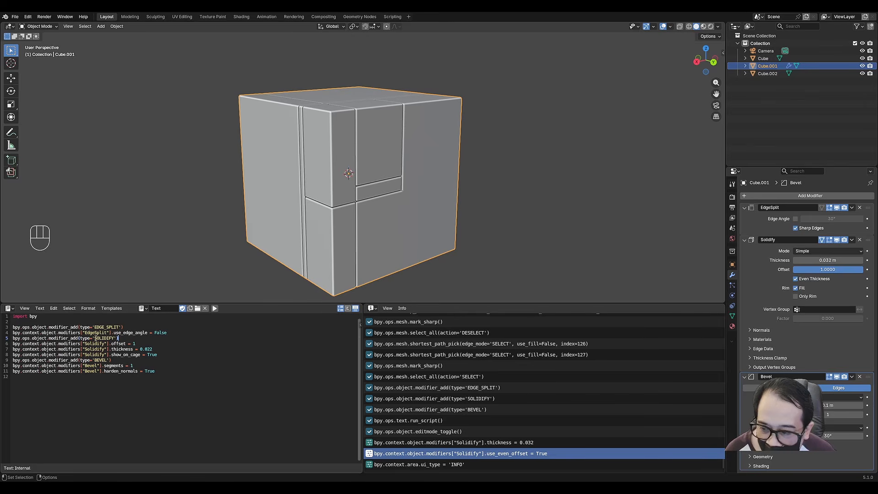
{"action": "left_click", "coordinate": [165, 343]}
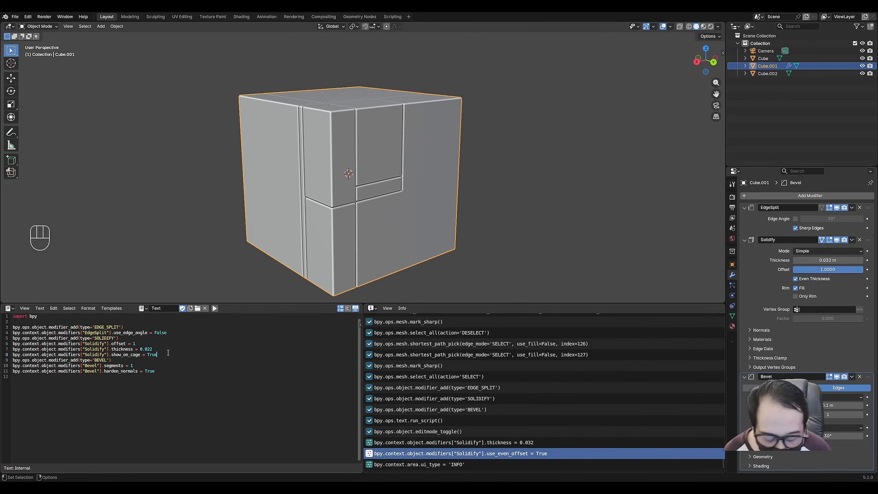
{"action": "key", "text": "Return"}
{"action": "key", "text": "ctrl+v"}
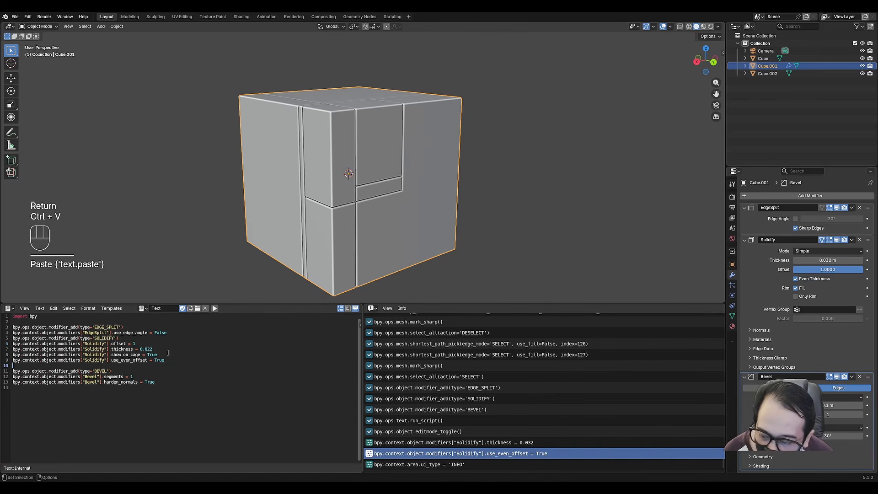
{"action": "key", "text": "Delete"}
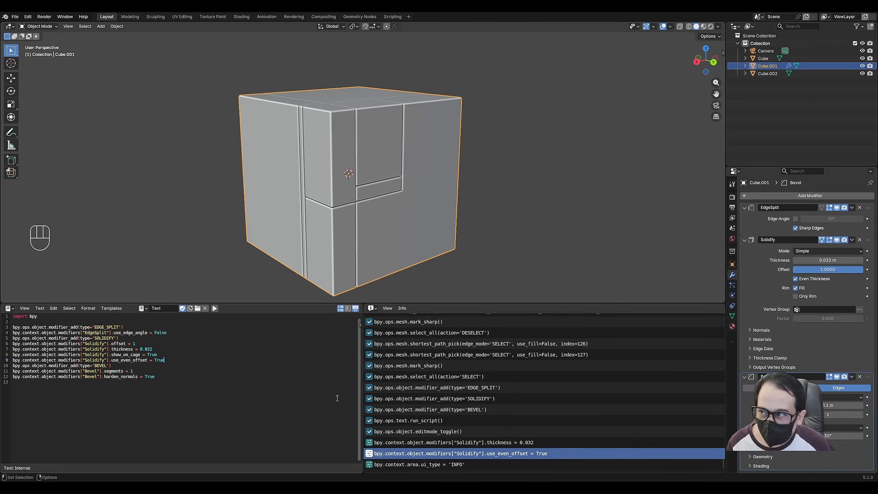
Set the Solidify modifier's thickness to 0.022 m
{"action": "middle_click_drag", "start_coordinate": [411, 224], "coordinate": [498, 251]}
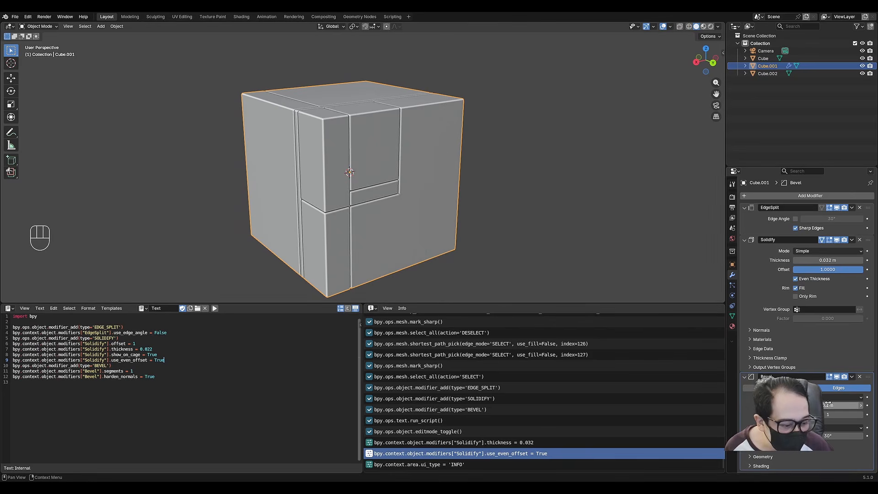
{"action": "mouse_move", "coordinate": [828, 405]}
{"action": "left_mouse_down"}
{"action": "mouse_move", "coordinate": [809, 405]}
{"action": "mouse_move", "coordinate": [841, 405]}
{"action": "mouse_move", "coordinate": [823, 405]}
{"action": "left_mouse_up"}
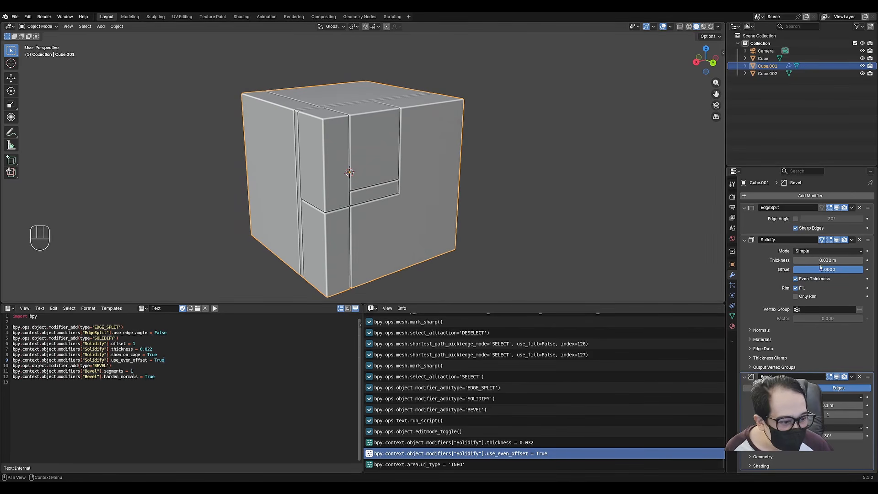
{"action": "mouse_move", "coordinate": [827, 260]}
{"action": "left_mouse_down"}
{"action": "mouse_move", "coordinate": [846, 260]}
{"action": "mouse_move", "coordinate": [819, 260]}
{"action": "left_mouse_up"}
Examine the panel grooves around the cube's corner up close and in a maximized 3D viewport
{"action": "scroll", "coordinate": [479, 243], "scroll_direction": "up", "scroll_amount": 8}
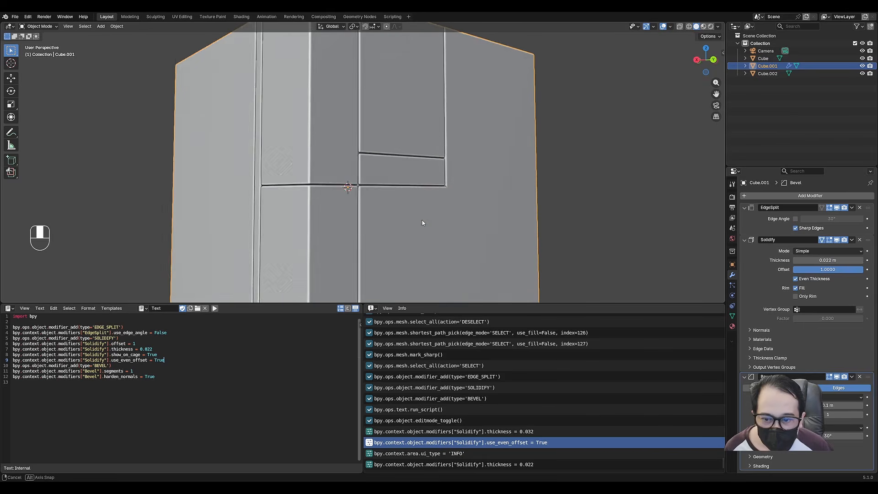
{"action": "middle_click_drag", "start_coordinate": [427, 250], "coordinate": [515, 237]}
{"action": "scroll", "coordinate": [425, 234], "scroll_direction": "down", "scroll_amount": 4}
{"action": "key", "text": "ctrl+space"}
{"action": "key", "text": "ctrl+space"}
{"action": "key", "text": "ctrl+space"}
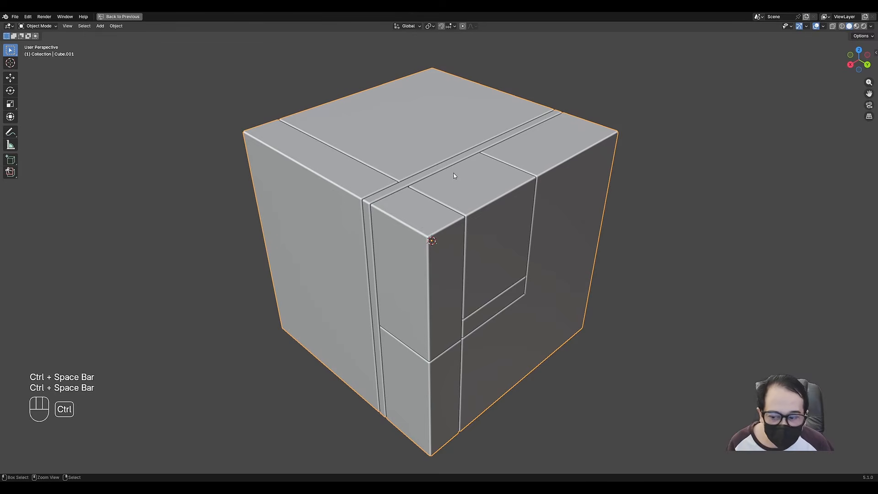